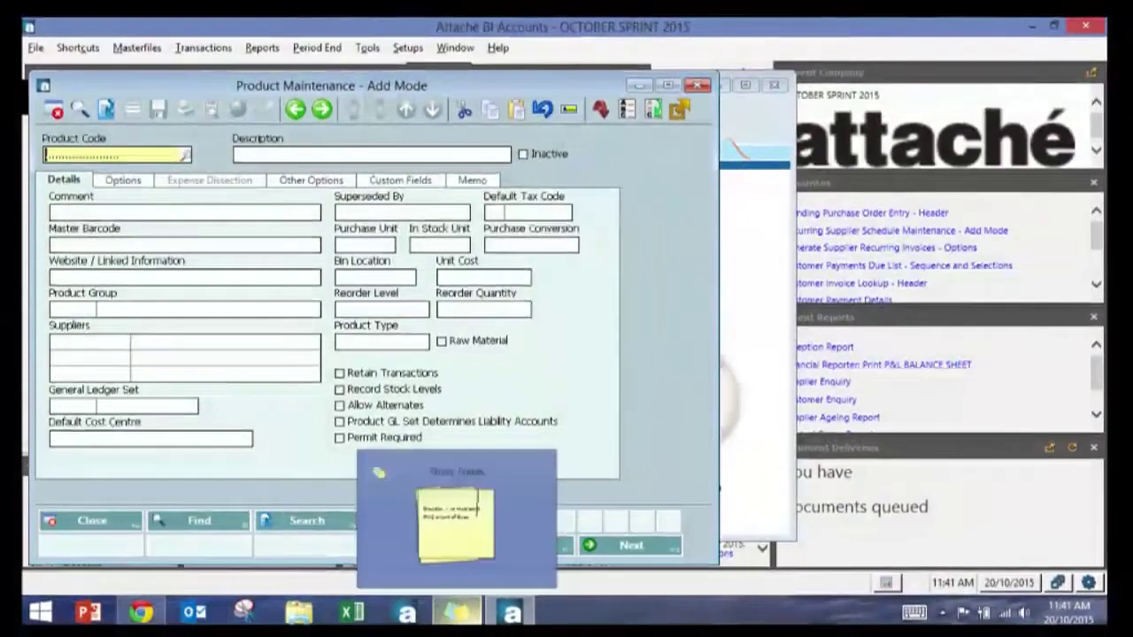
Load product CD, switch from maintenance to enquiry mode without saving changes, and close the product record
{"action": "type", "text": "CD"}
{"action": "key", "text": "Return"}
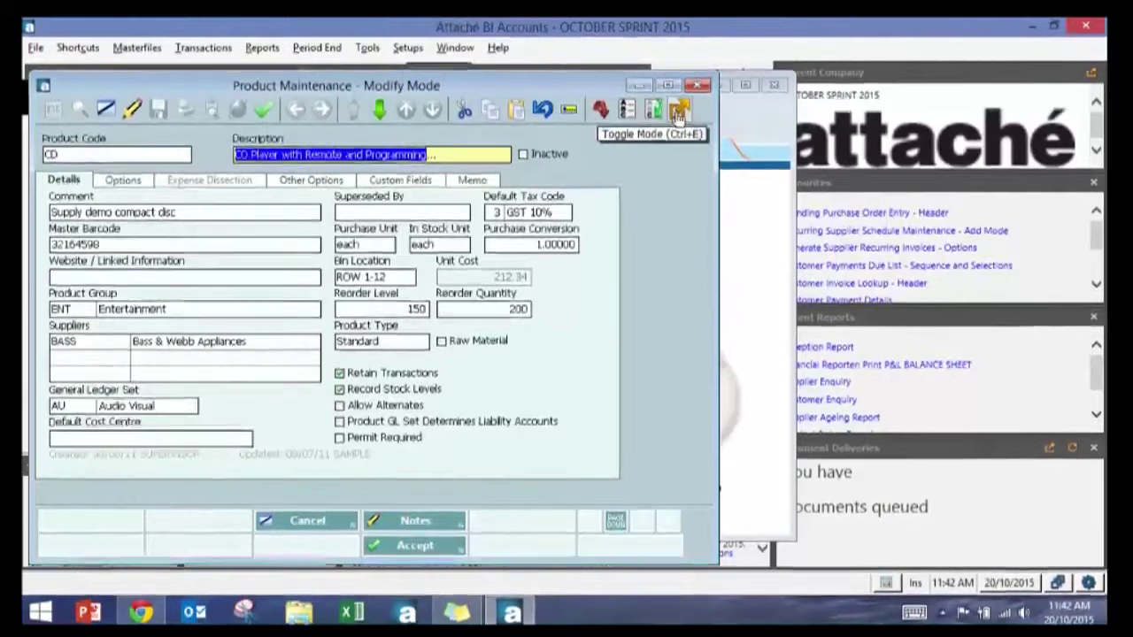
{"action": "left_click", "coordinate": [677, 113]}
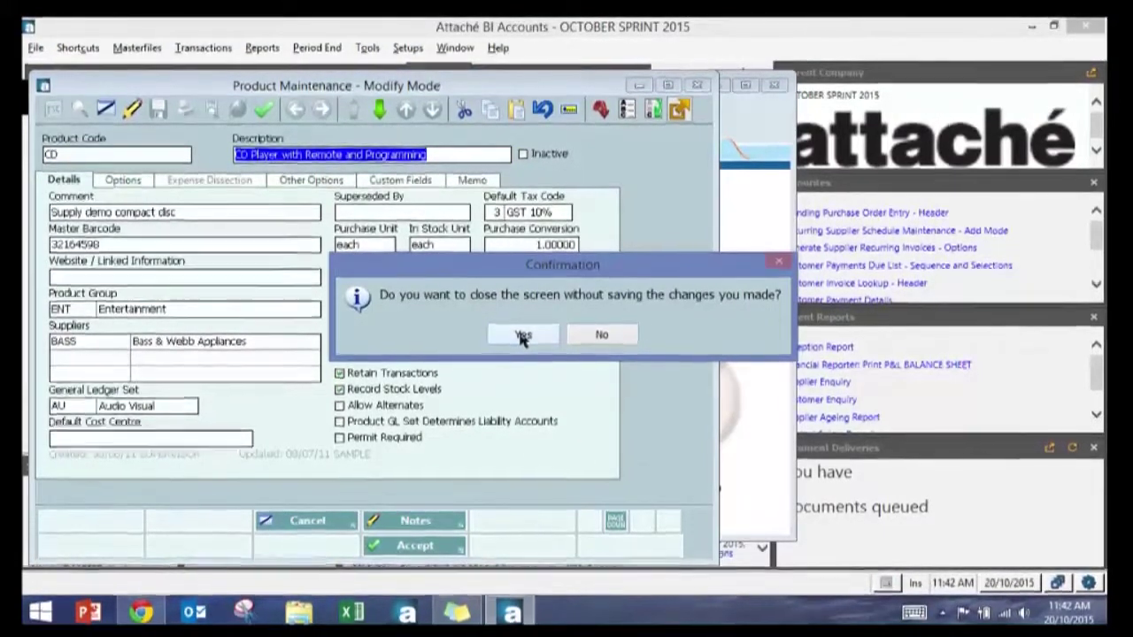
{"action": "left_click", "coordinate": [522, 335]}
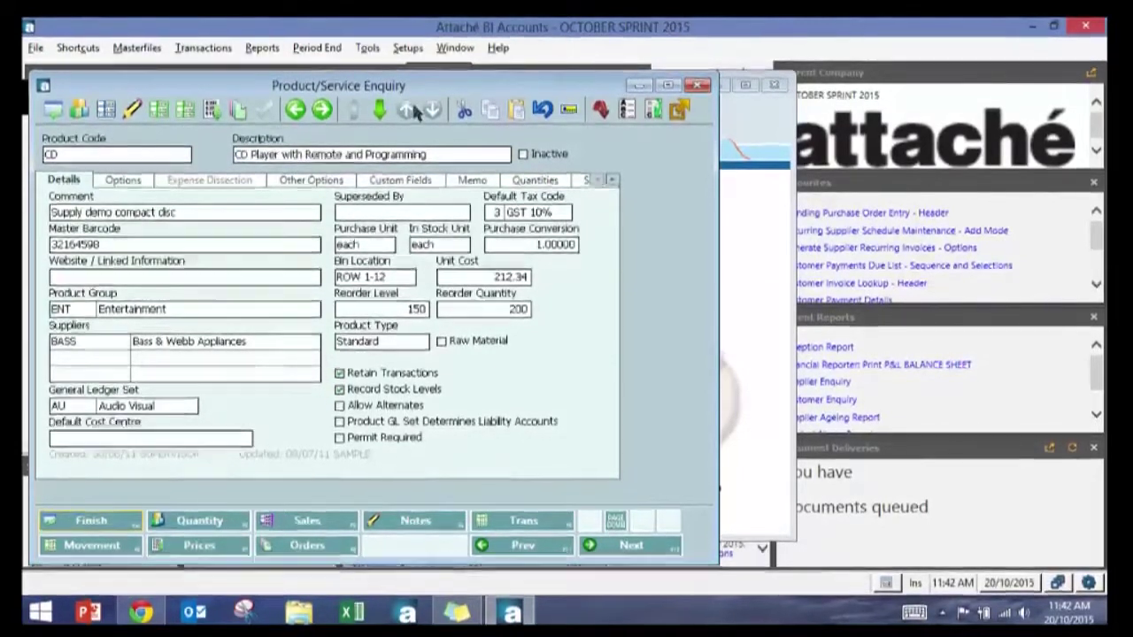
{"action": "left_click", "coordinate": [698, 85]}
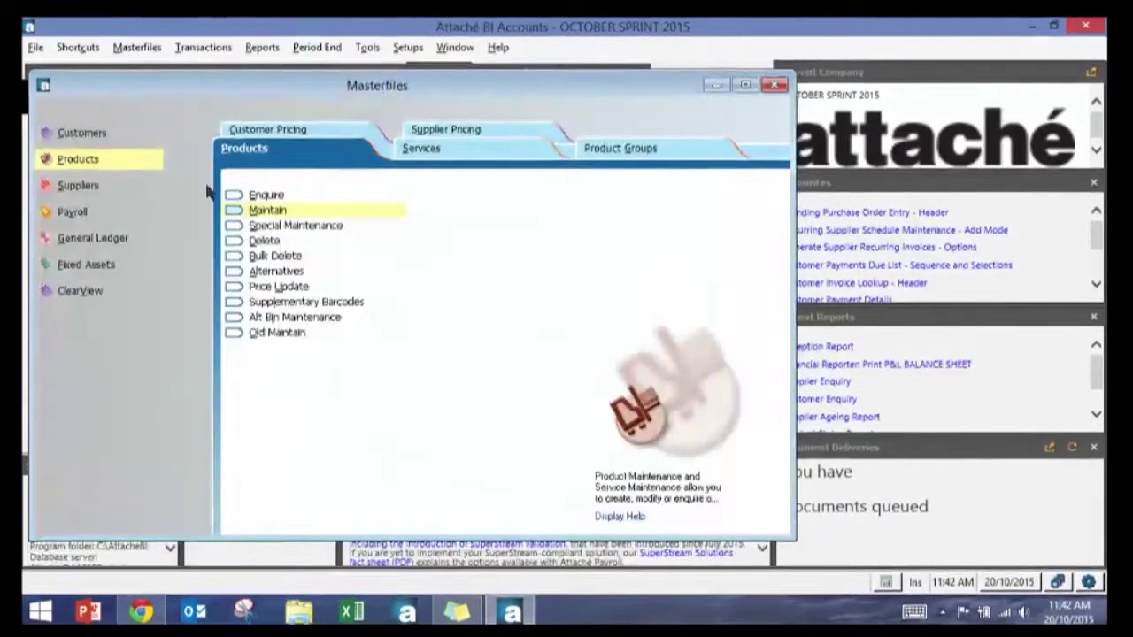
Open Customer Enquiry and load the record for Abel Sound Systems Pty Ltd
{"action": "left_click", "coordinate": [82, 133]}
{"action": "left_click", "coordinate": [267, 226]}
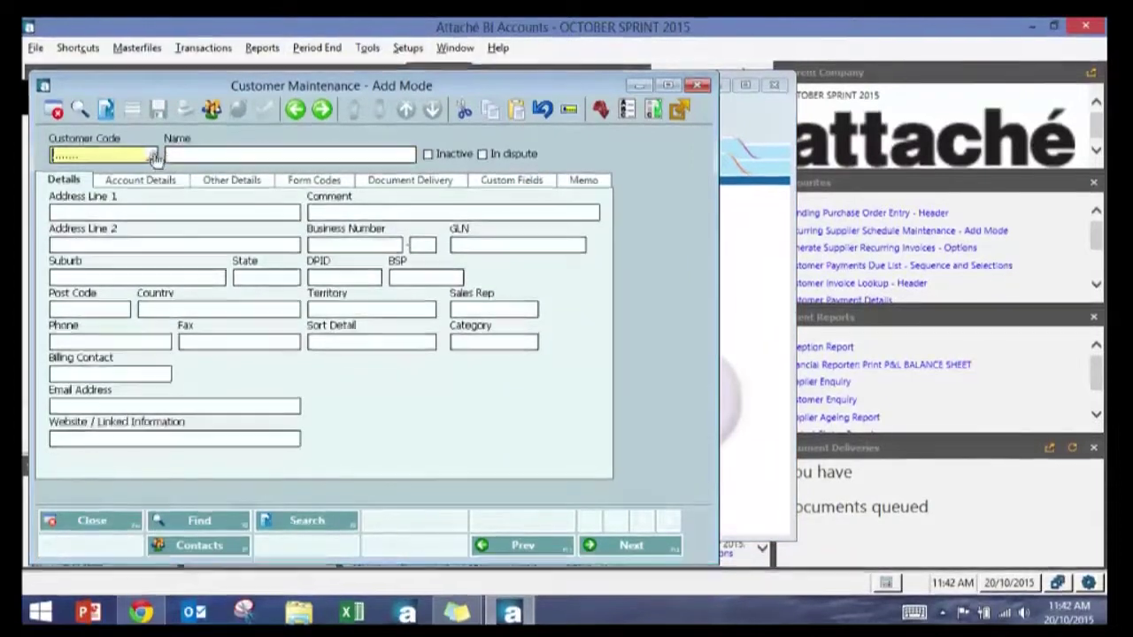
{"action": "key", "text": "Escape"}
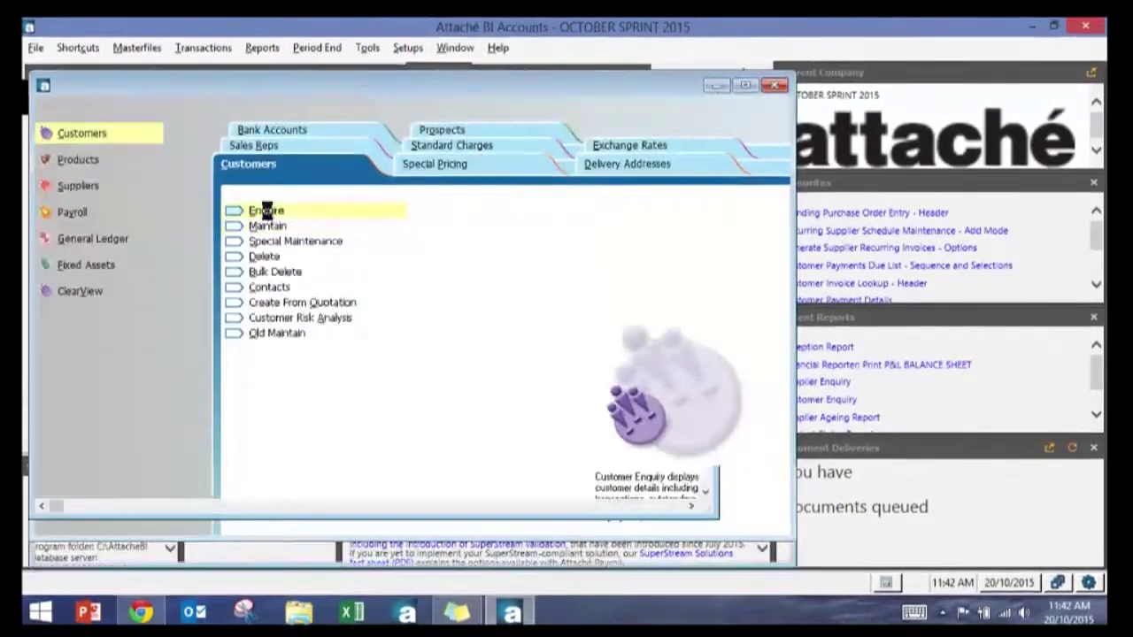
{"action": "left_click", "coordinate": [266, 210]}
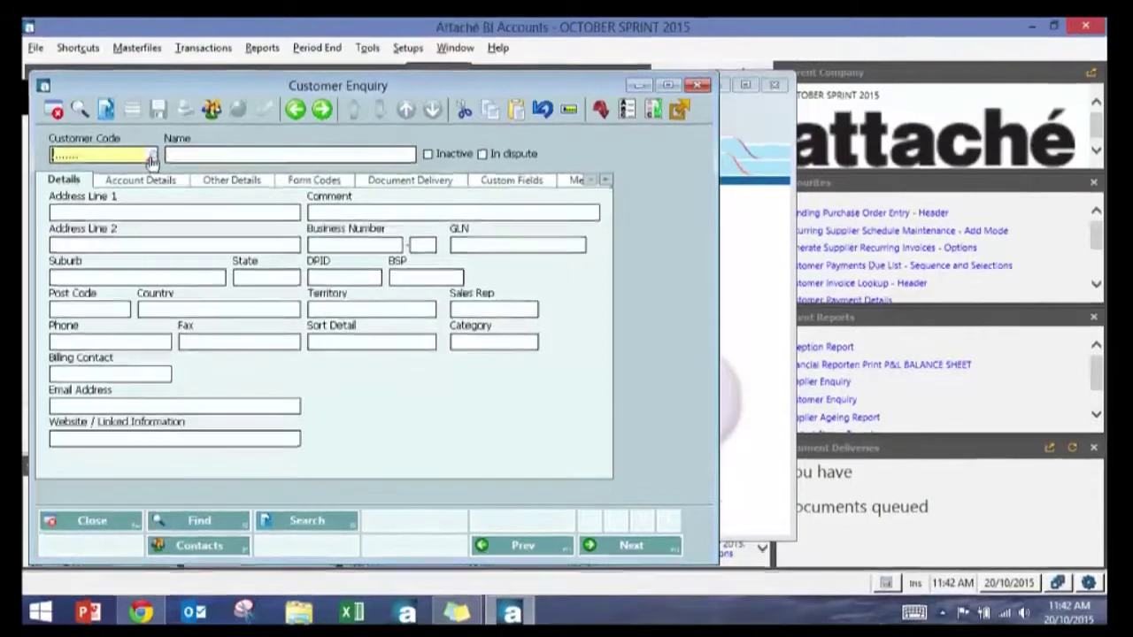
{"action": "left_click", "coordinate": [151, 157]}
{"action": "double_click", "coordinate": [162, 180]}
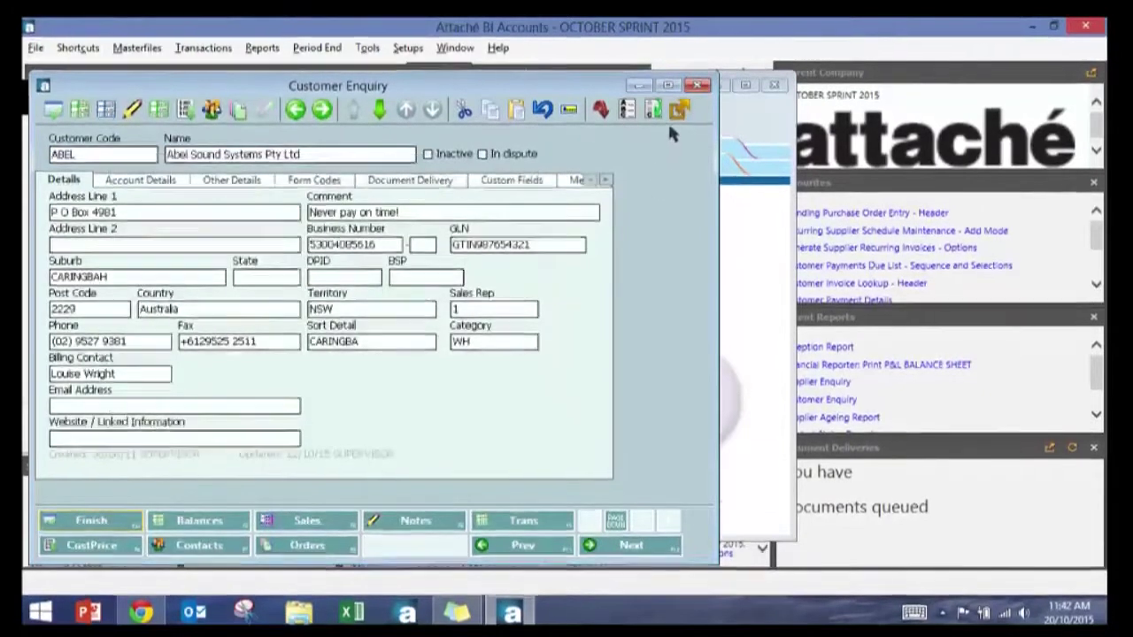
Examine the customer's ageing balances and full transaction list, returning to the enquiry
{"action": "left_click", "coordinate": [212, 523]}
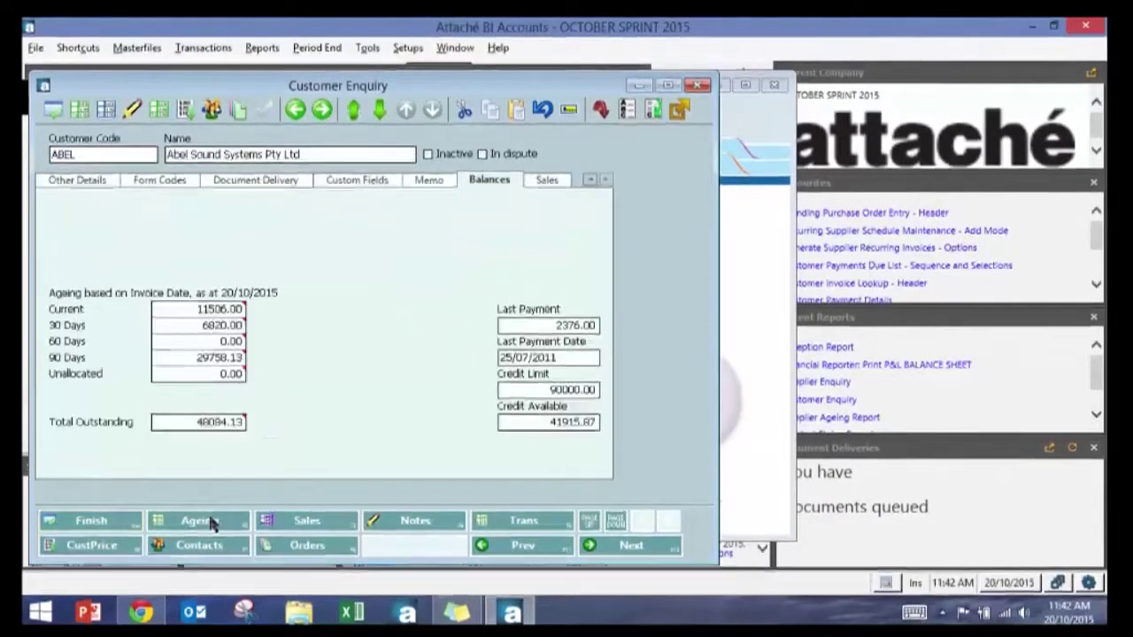
{"action": "left_click", "coordinate": [512, 525]}
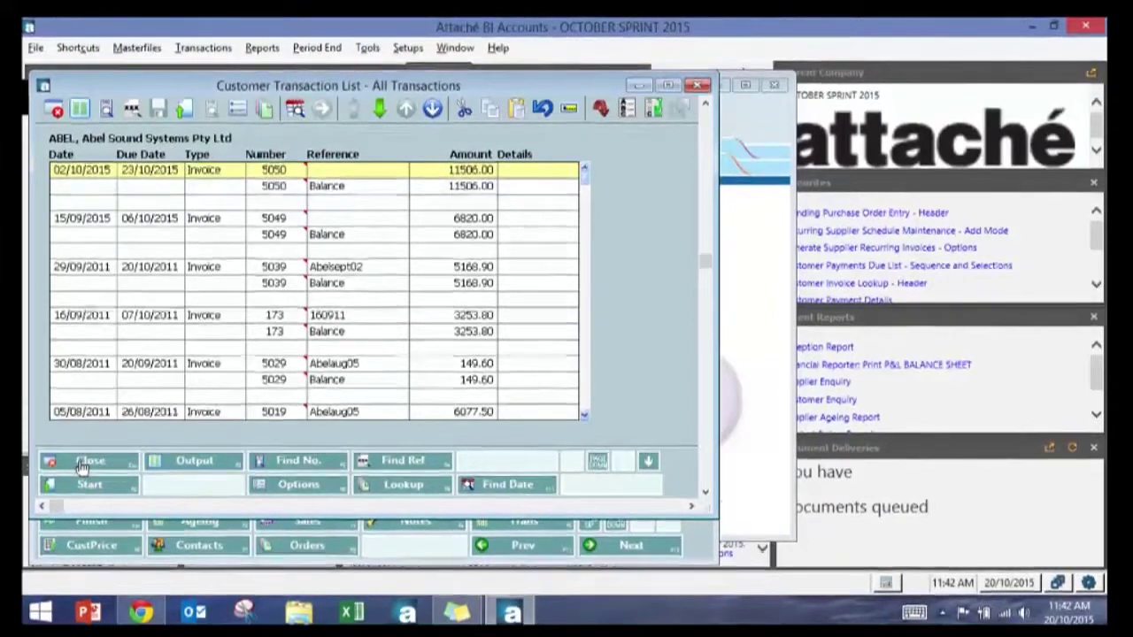
{"action": "left_click", "coordinate": [82, 466]}
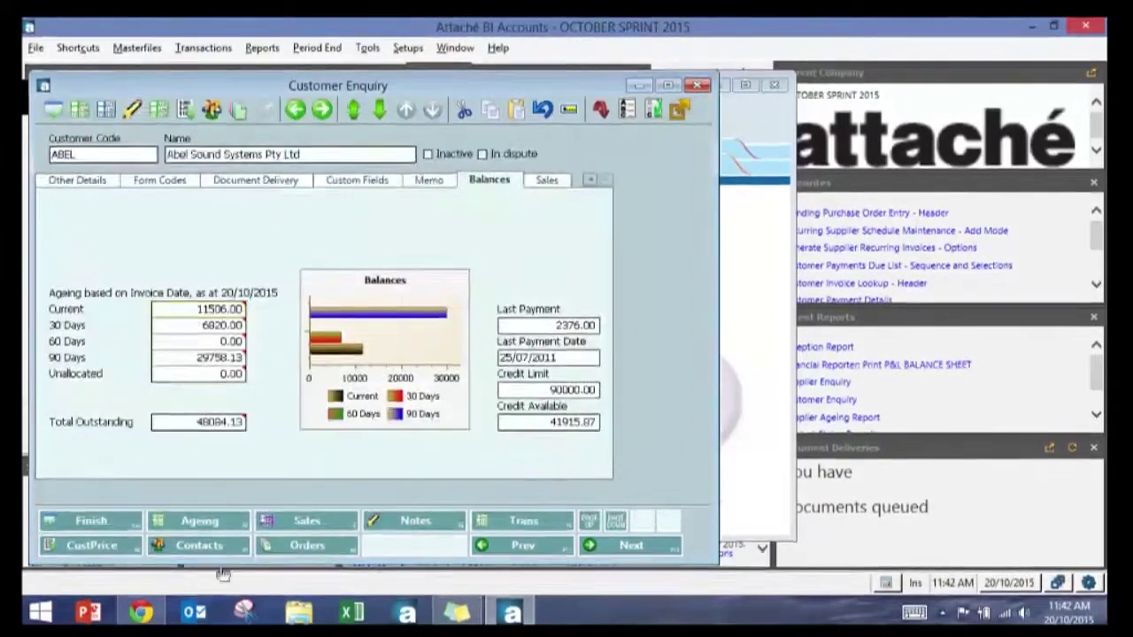
Add the note "etertertrtyrwtywrytuetuetyu" to the customer, keeping the default date and author, and save it
{"action": "left_click", "coordinate": [389, 524]}
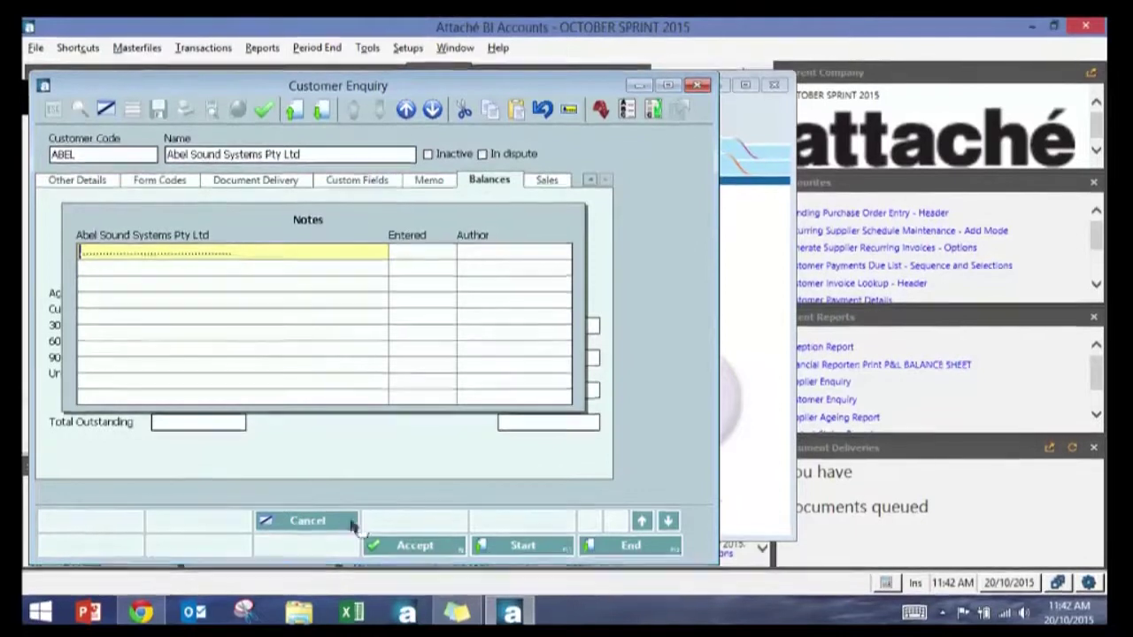
{"action": "type", "text": "et"}
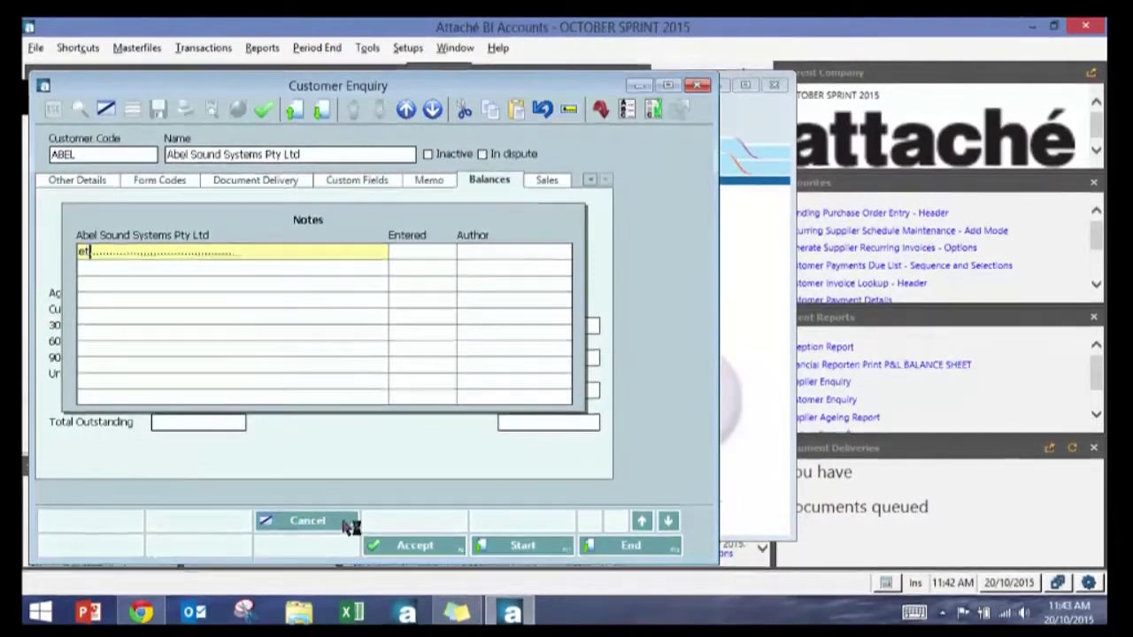
{"action": "type", "text": "ertertrtyrwtywrytuetuetyu"}
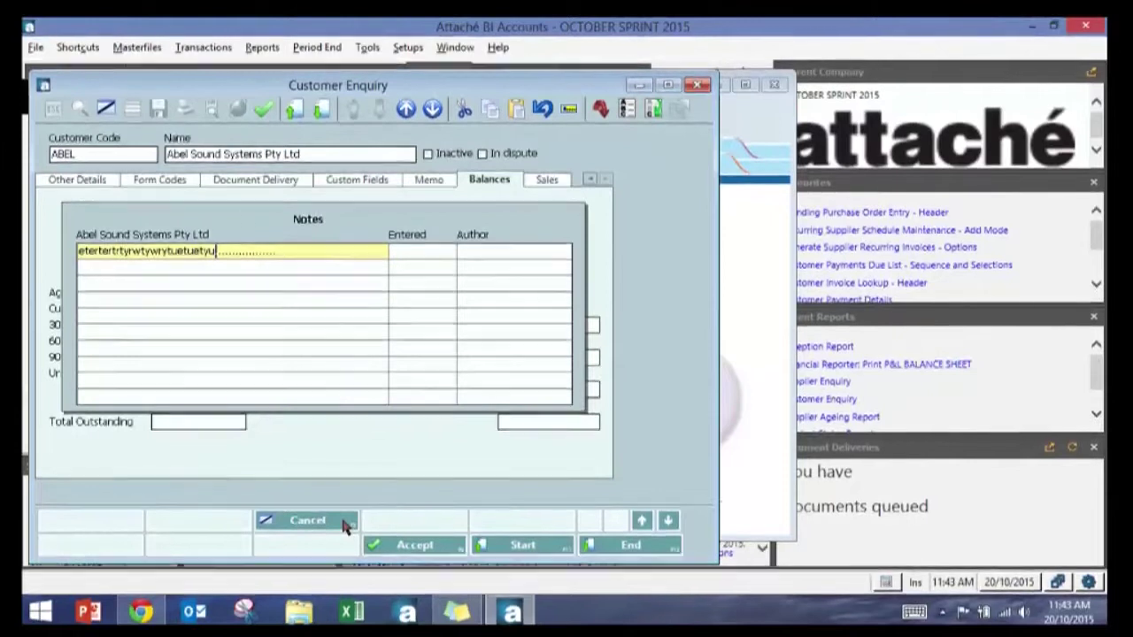
{"action": "key", "text": "Return"}
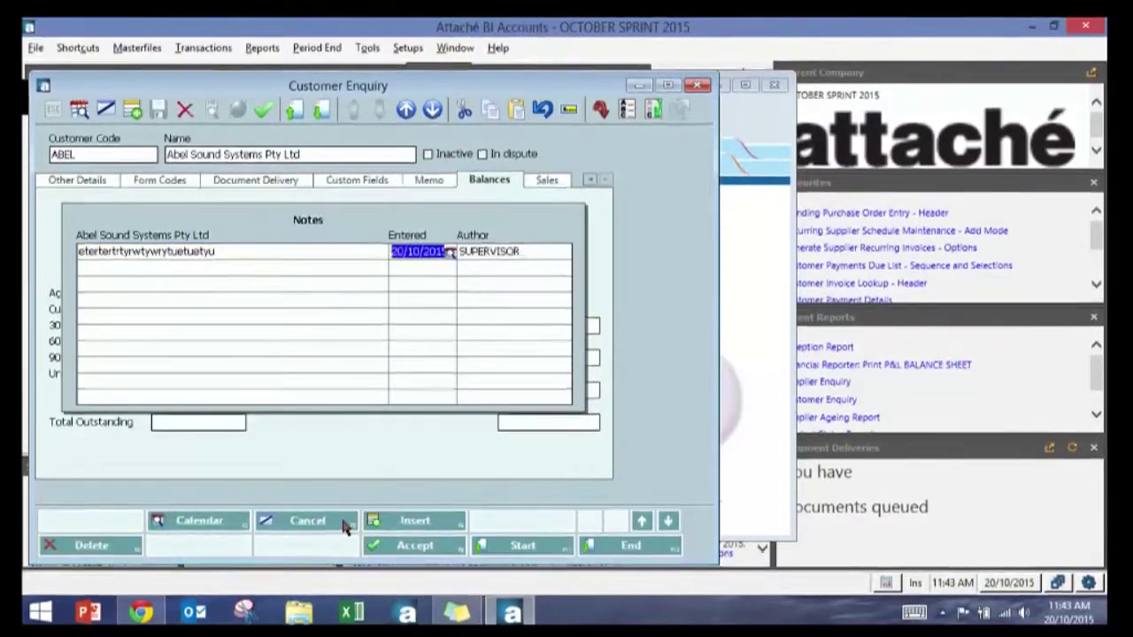
{"action": "key", "text": "Return"}
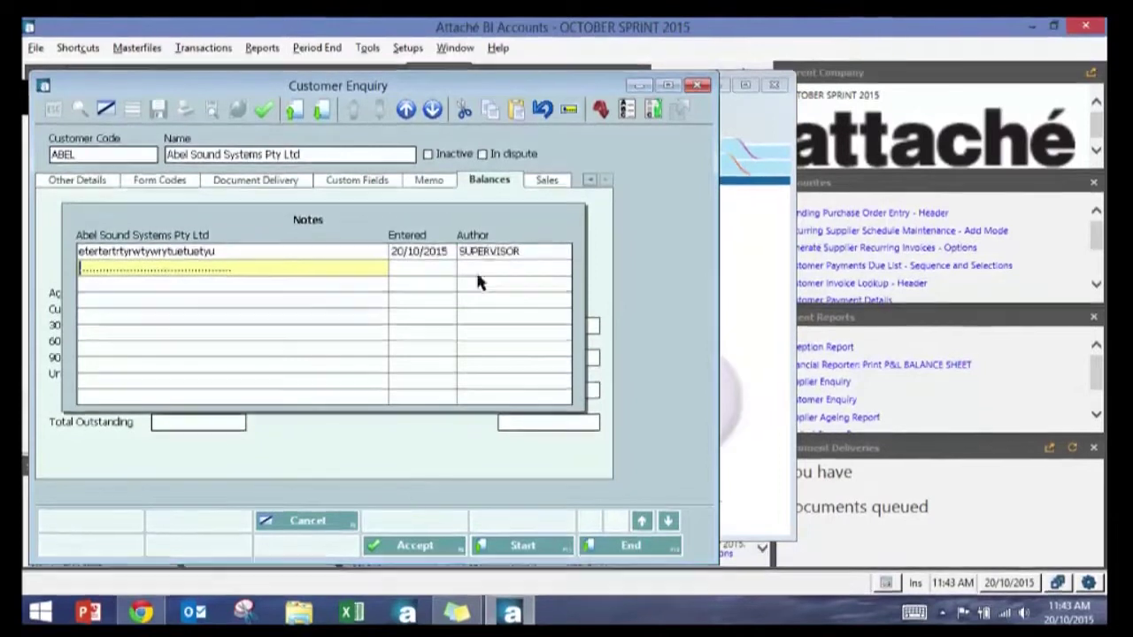
{"action": "left_click", "coordinate": [400, 545]}
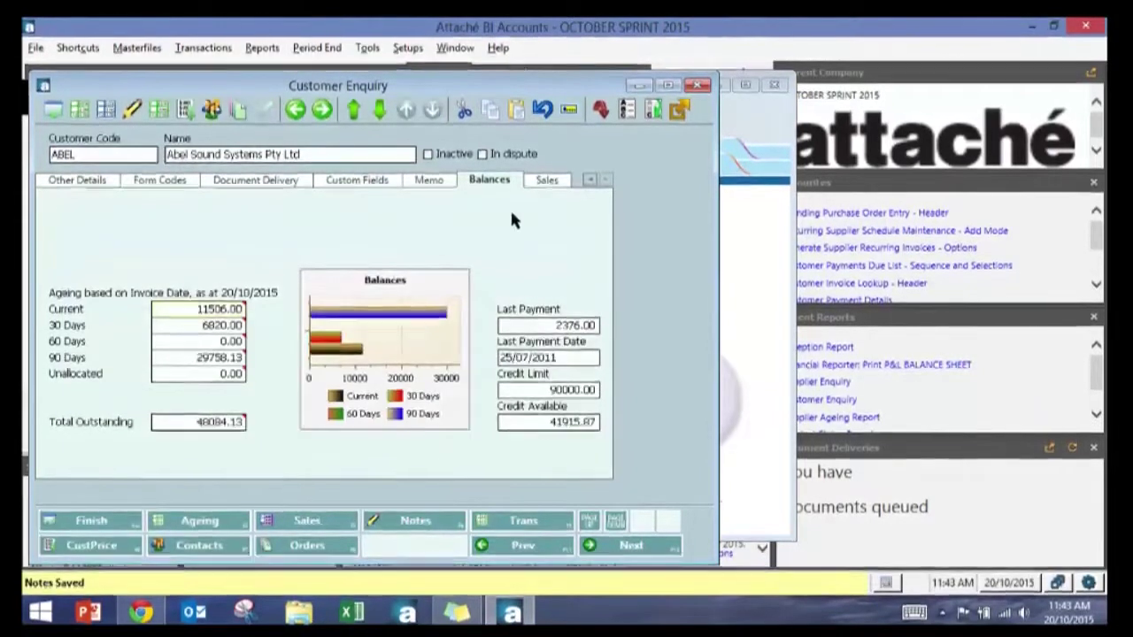
Try entering the memo "dfhfdsdsvb" for the customer in maintenance mode, discard it, and close the record and Masterfiles
{"action": "left_click", "coordinate": [429, 180]}
{"action": "left_click", "coordinate": [361, 265]}
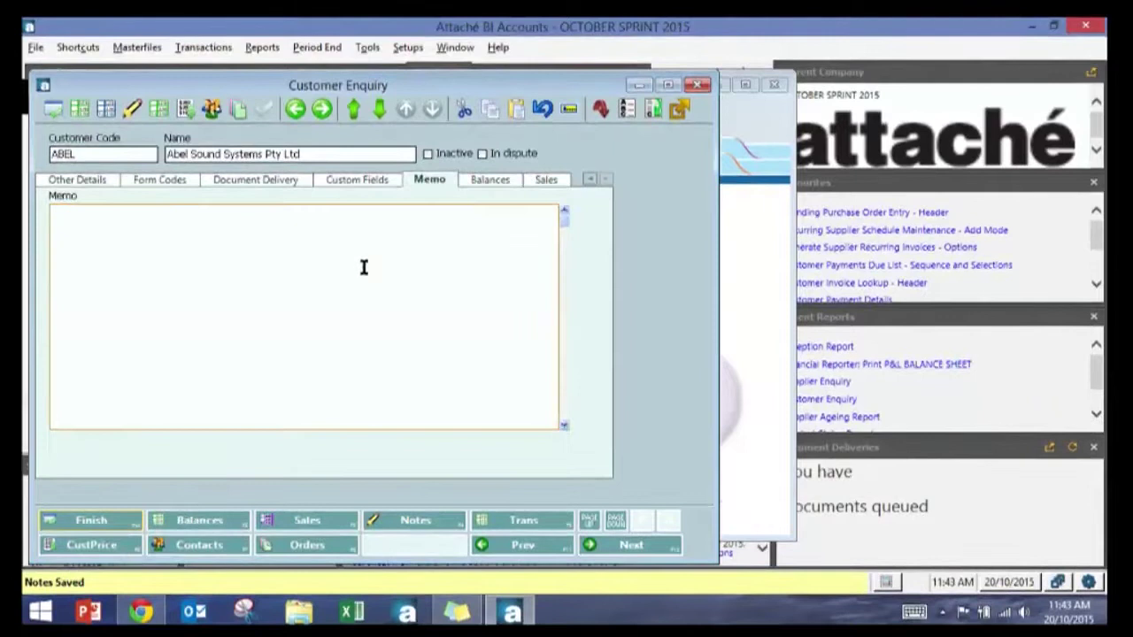
{"action": "left_click", "coordinate": [679, 108]}
{"action": "type", "text": "dfhfdsdsvb"}
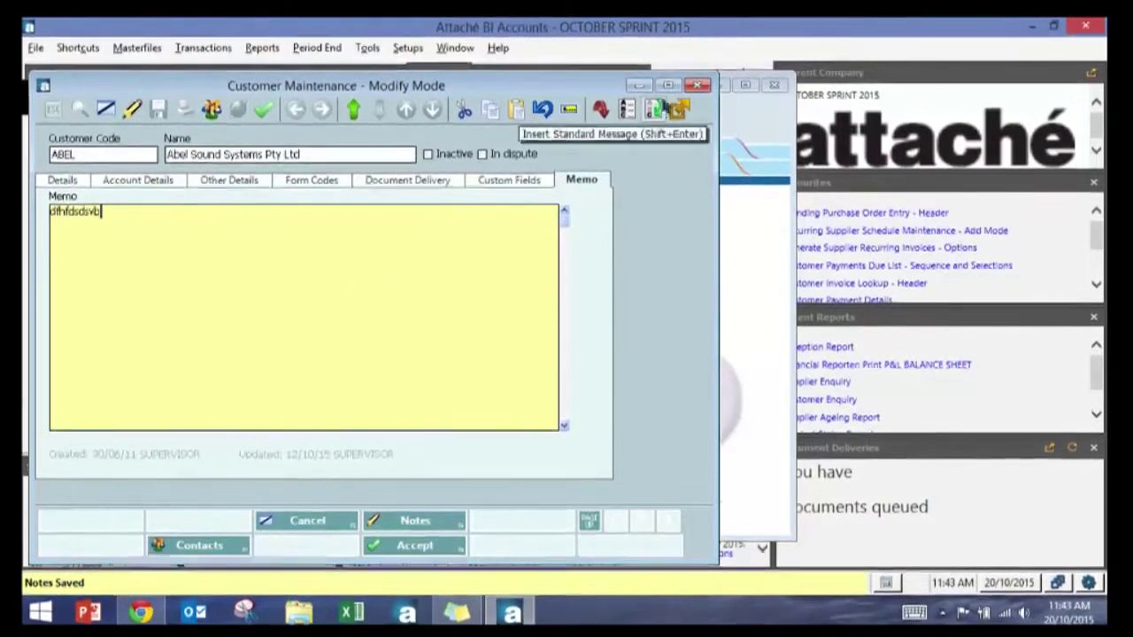
{"action": "left_click", "coordinate": [696, 84]}
{"action": "left_click", "coordinate": [536, 338]}
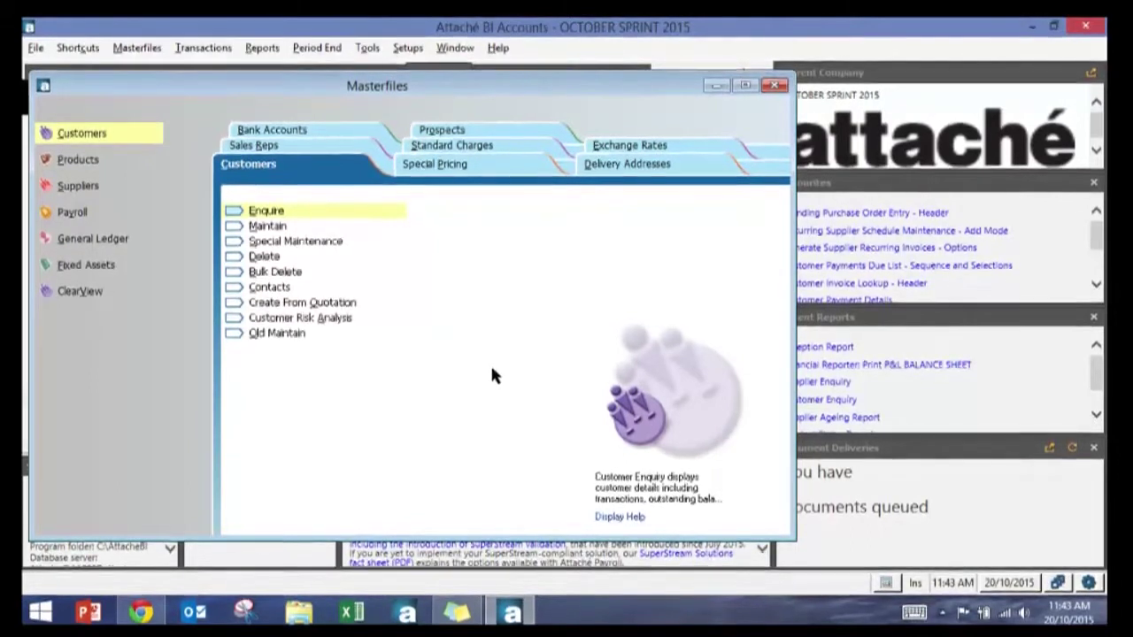
{"action": "left_click", "coordinate": [773, 89]}
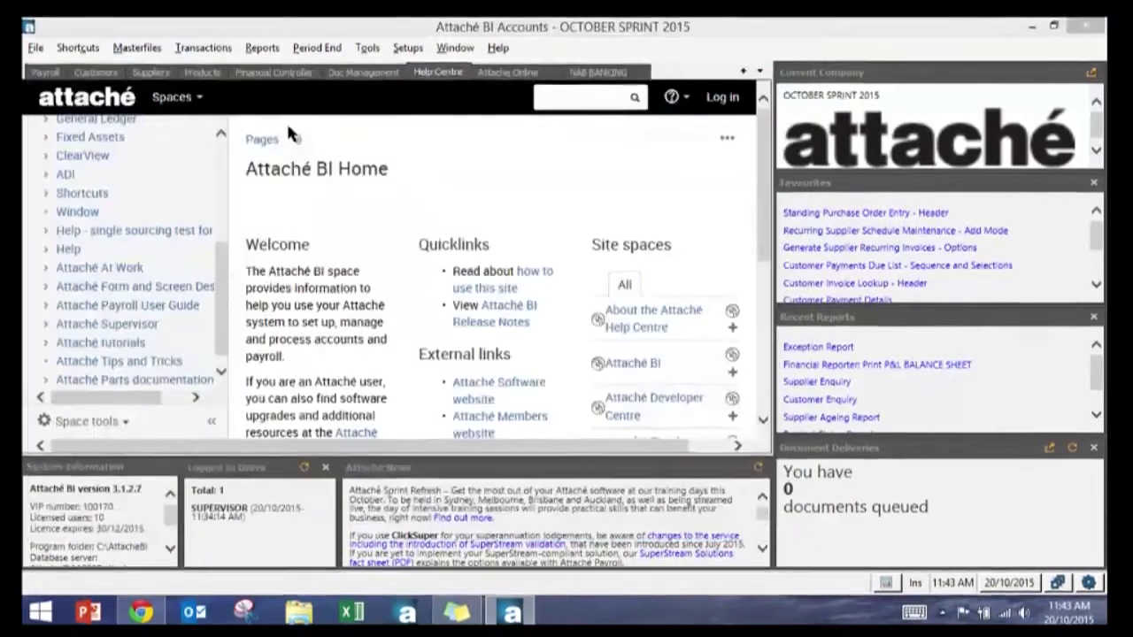
Open Service Maintenance from the product masterfiles and load the service CLEANING, Office Cleaning
{"action": "left_click", "coordinate": [137, 47]}
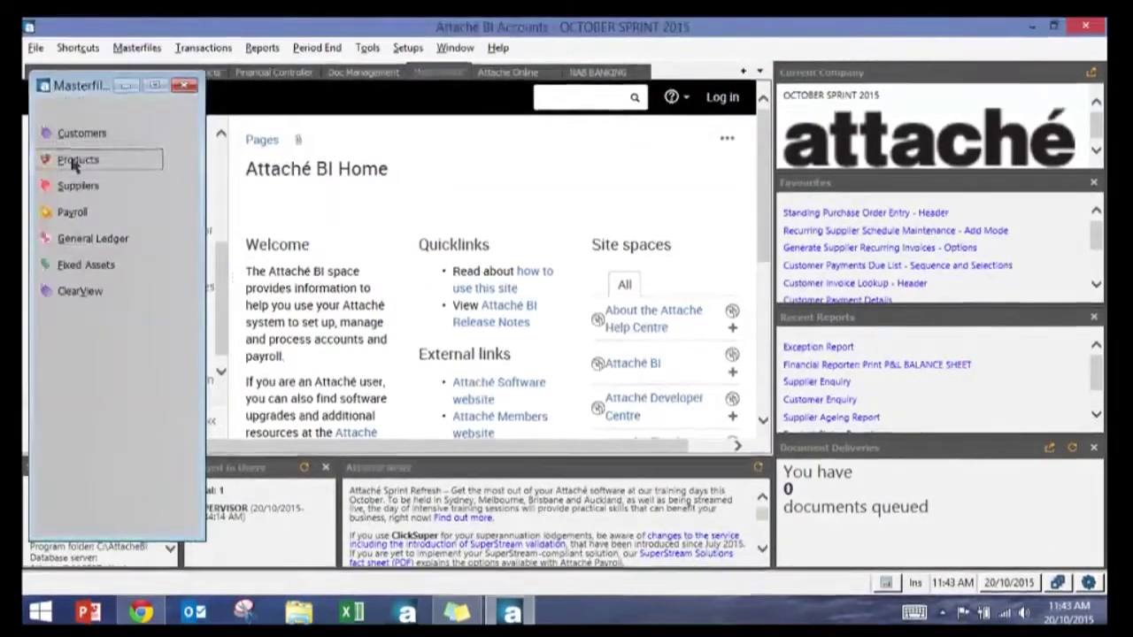
{"action": "left_click", "coordinate": [78, 159]}
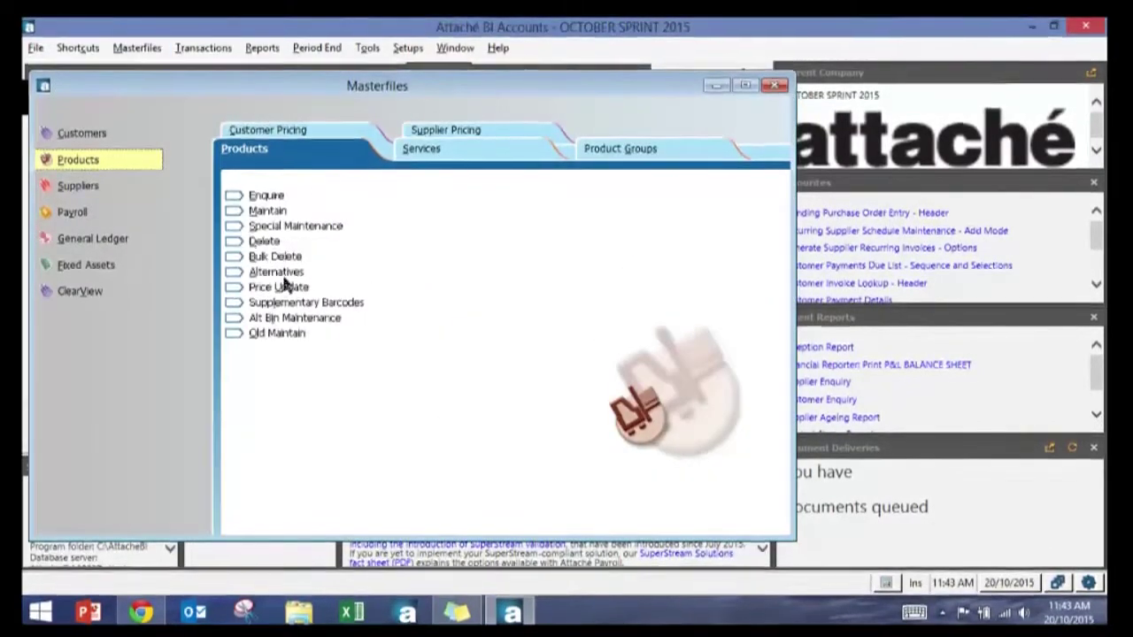
{"action": "left_click", "coordinate": [439, 150]}
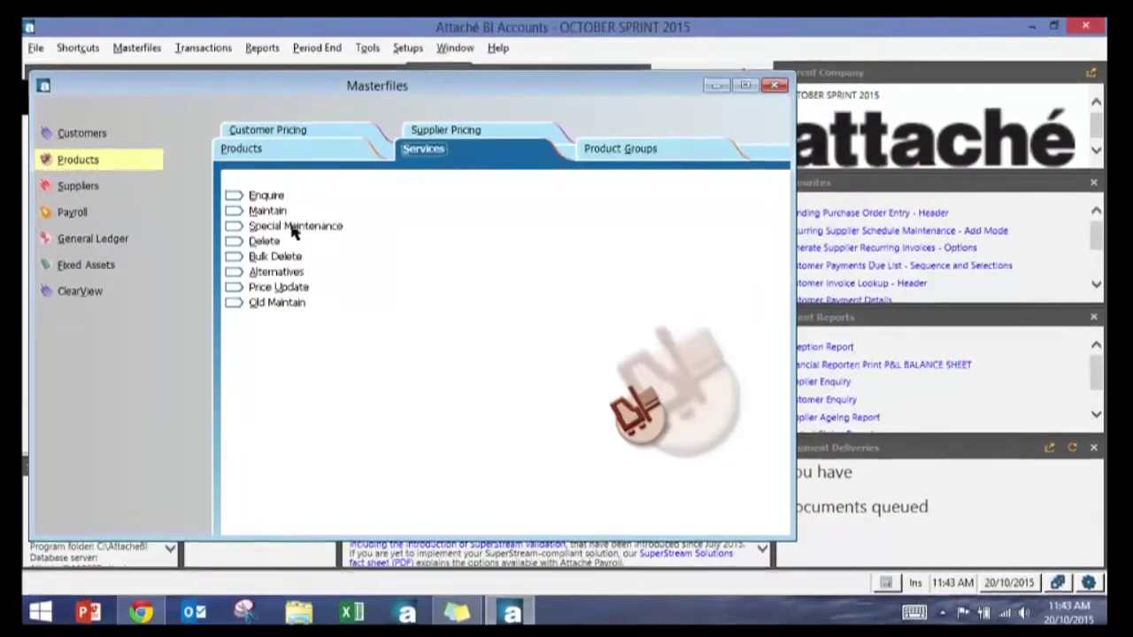
{"action": "left_click", "coordinate": [270, 210]}
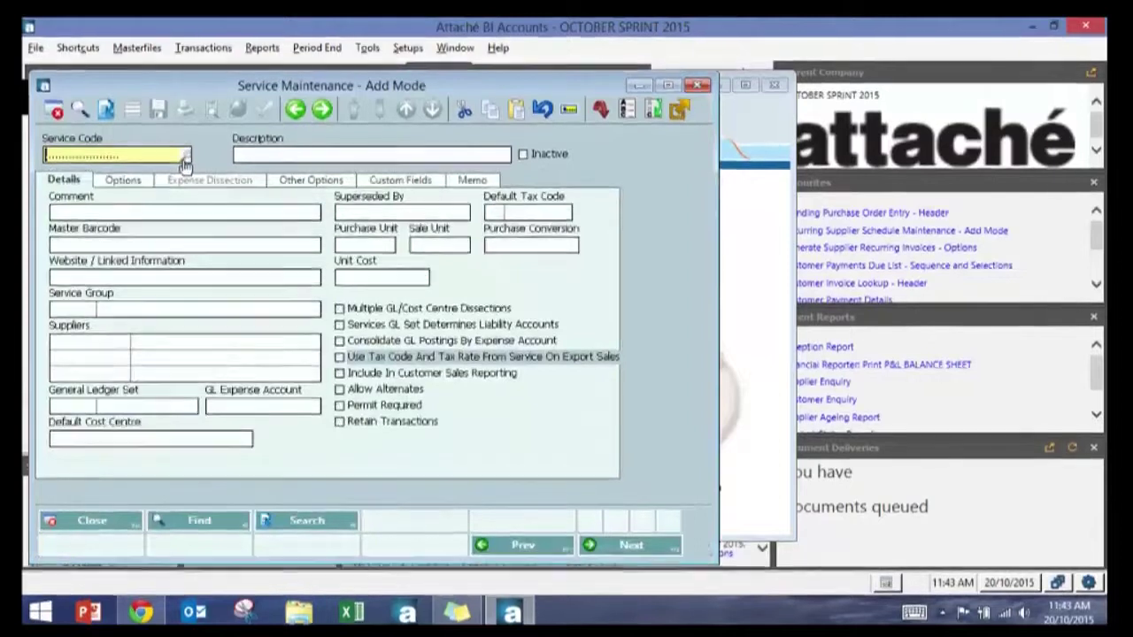
{"action": "type", "text": "GLEA"}
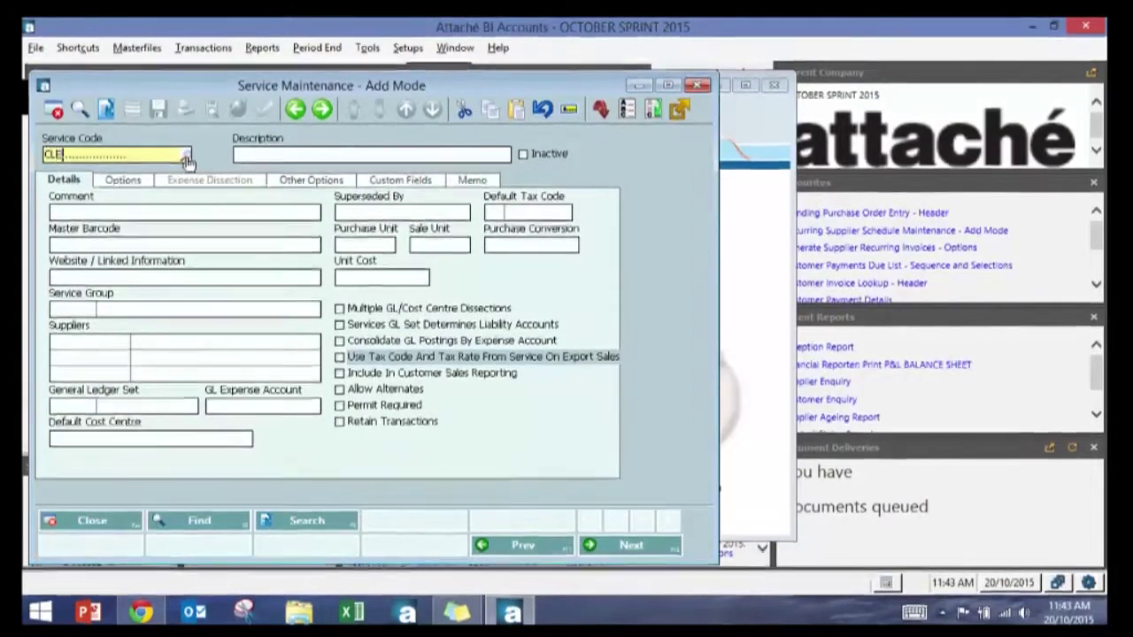
{"action": "left_click", "coordinate": [186, 154]}
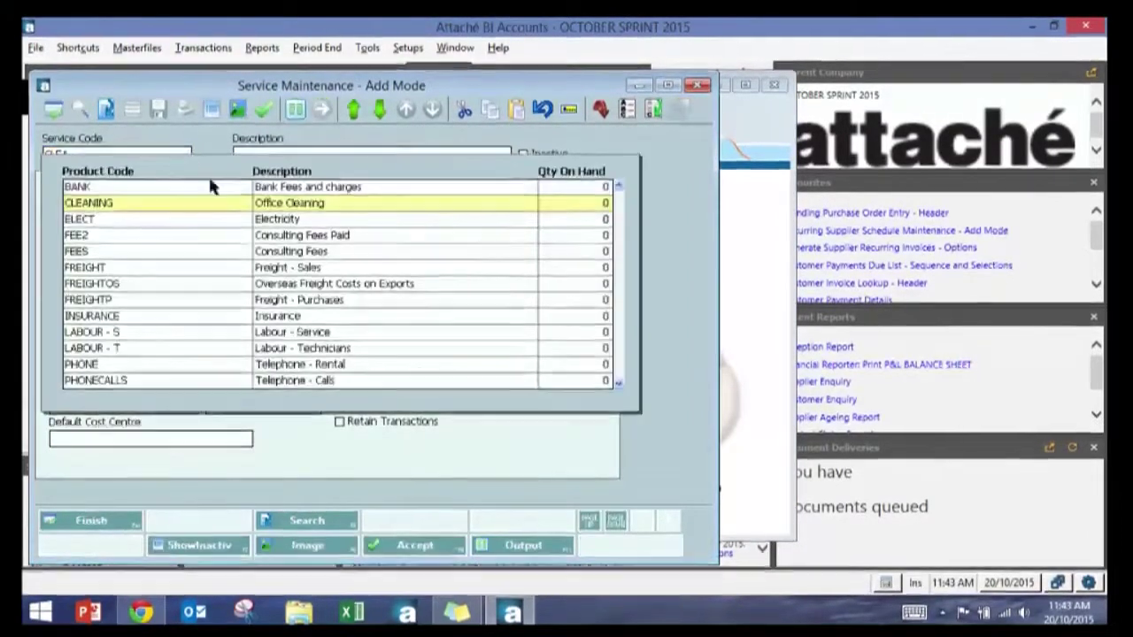
{"action": "double_click", "coordinate": [185, 202]}
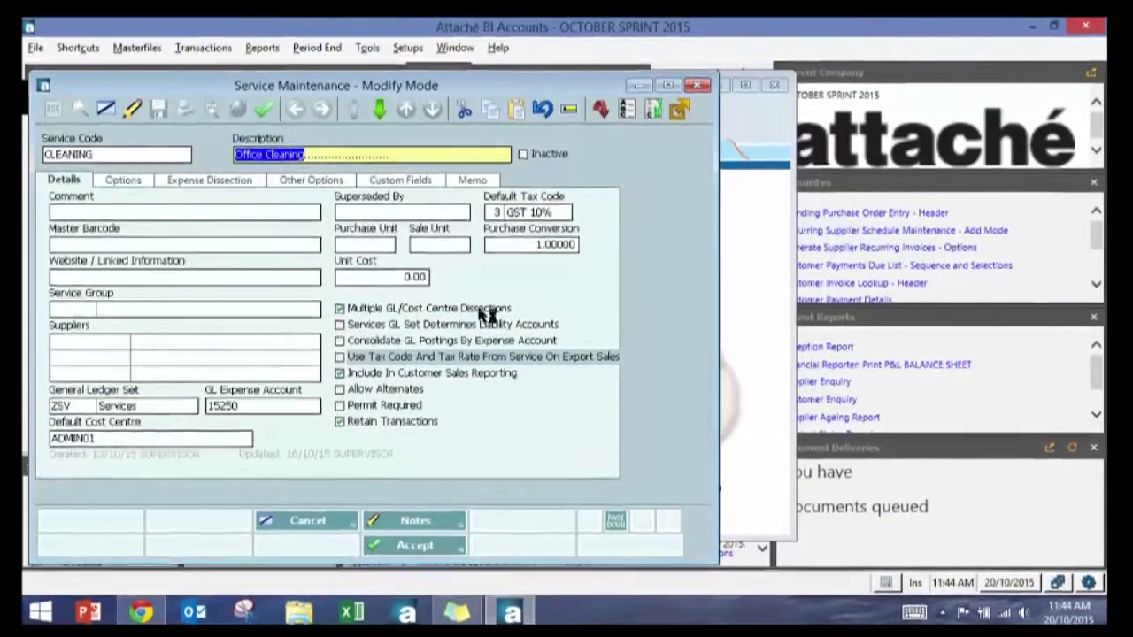
Examine the cleaning service's options, details and multiple general ledger postings in its expense dissection
{"action": "left_click", "coordinate": [616, 522]}
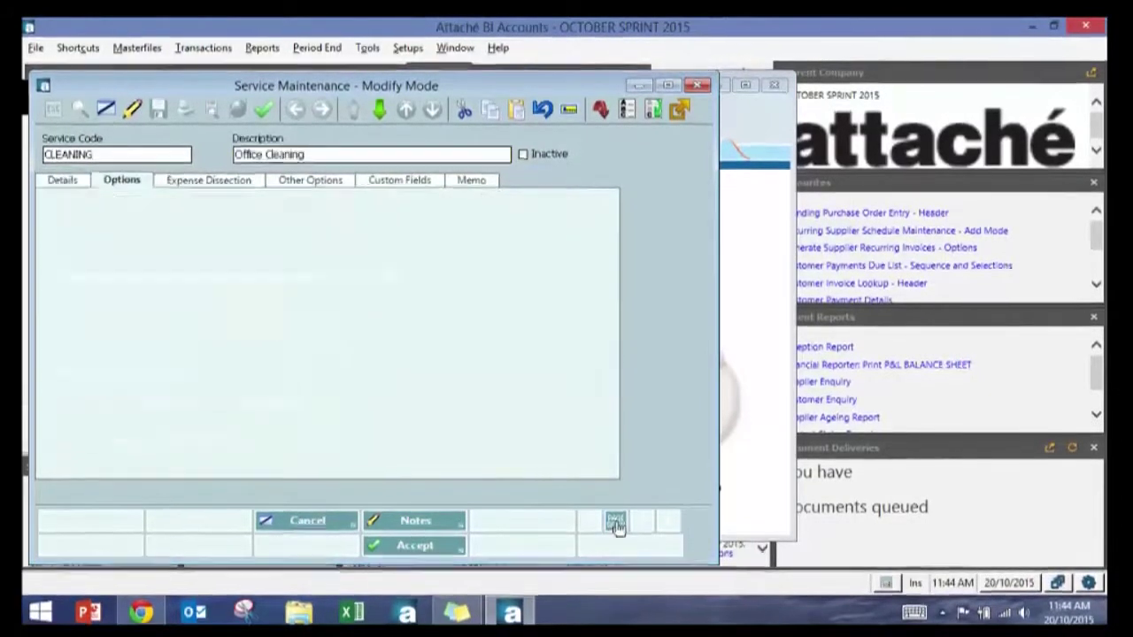
{"action": "left_click", "coordinate": [616, 522]}
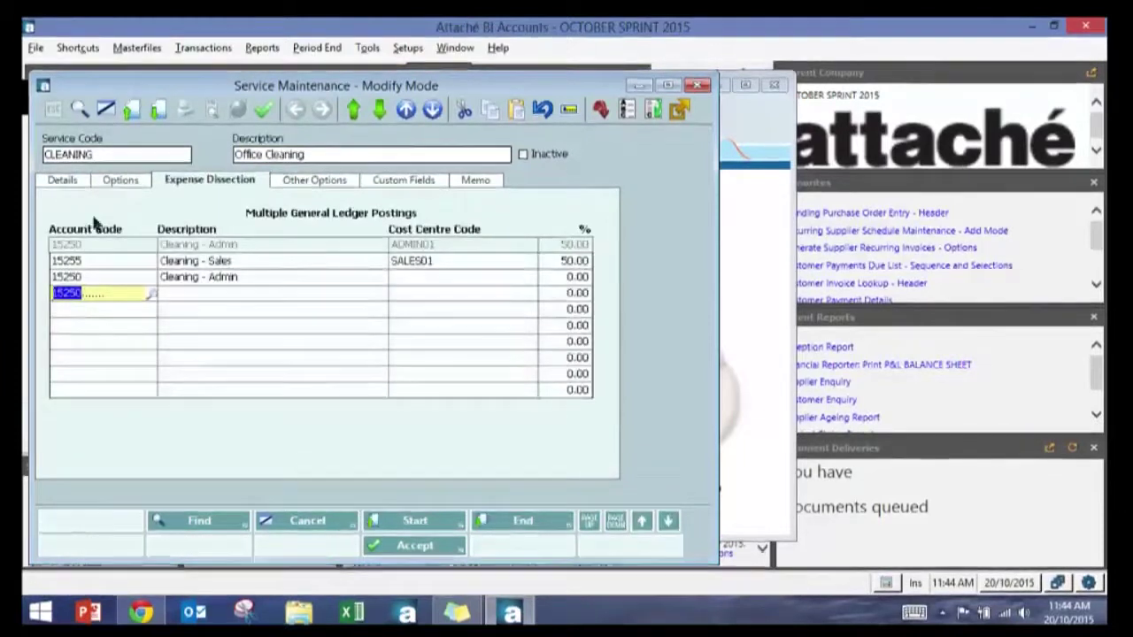
{"action": "left_click", "coordinate": [125, 180]}
{"action": "left_click", "coordinate": [58, 181]}
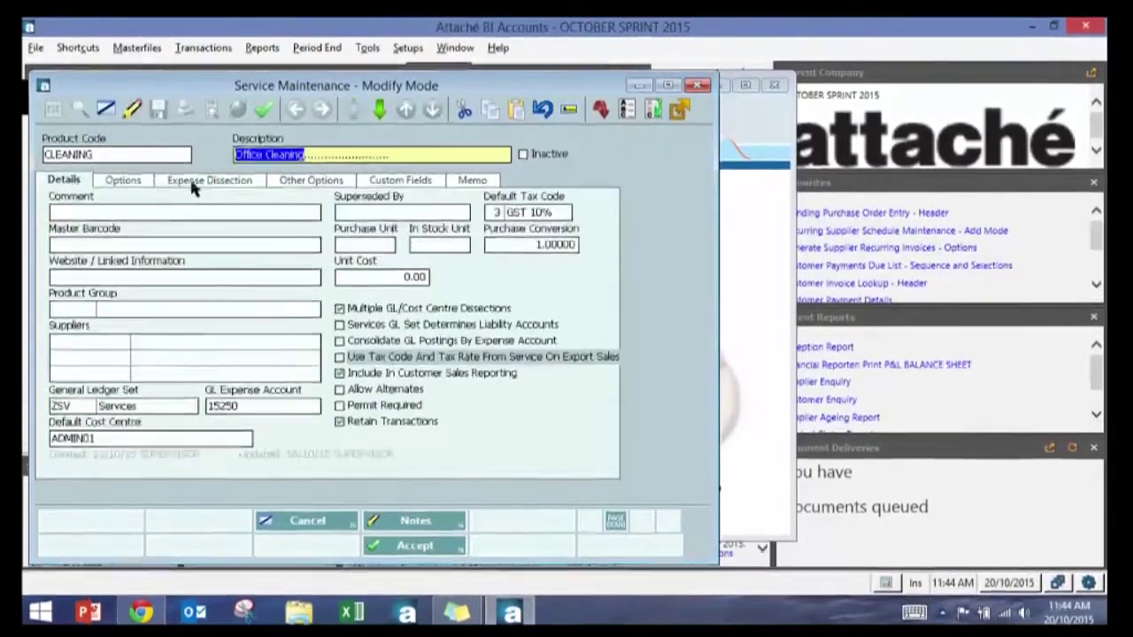
{"action": "left_click", "coordinate": [193, 182]}
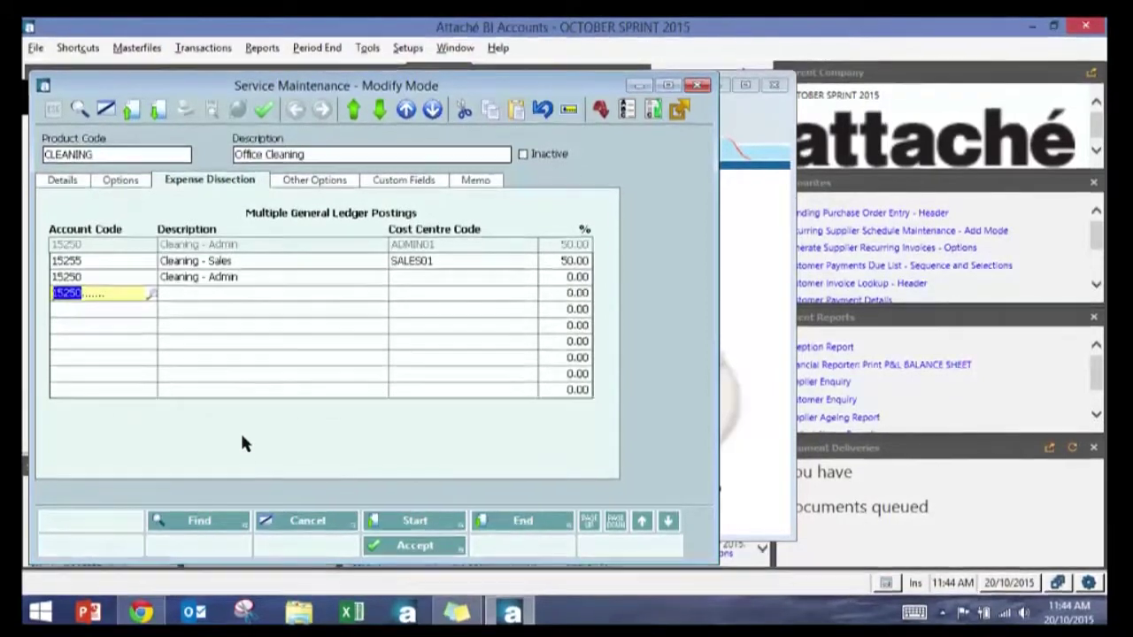
Look up and select account 15255, Cleaning - Sales, for the second row of the expense dissection
{"action": "left_click", "coordinate": [149, 262]}
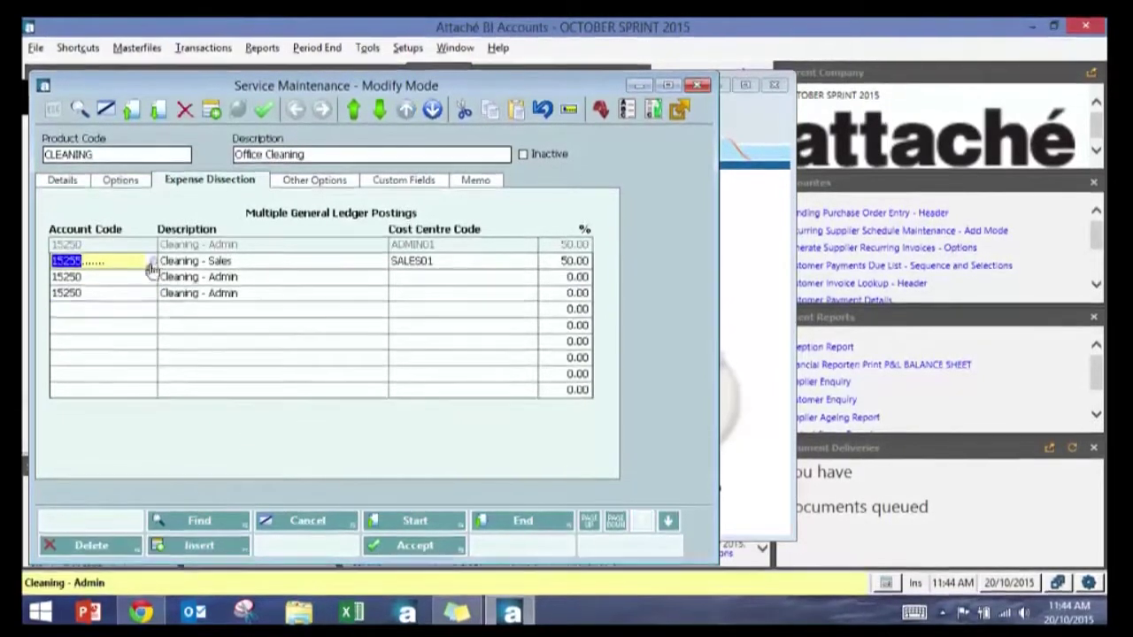
{"action": "left_click", "coordinate": [151, 262]}
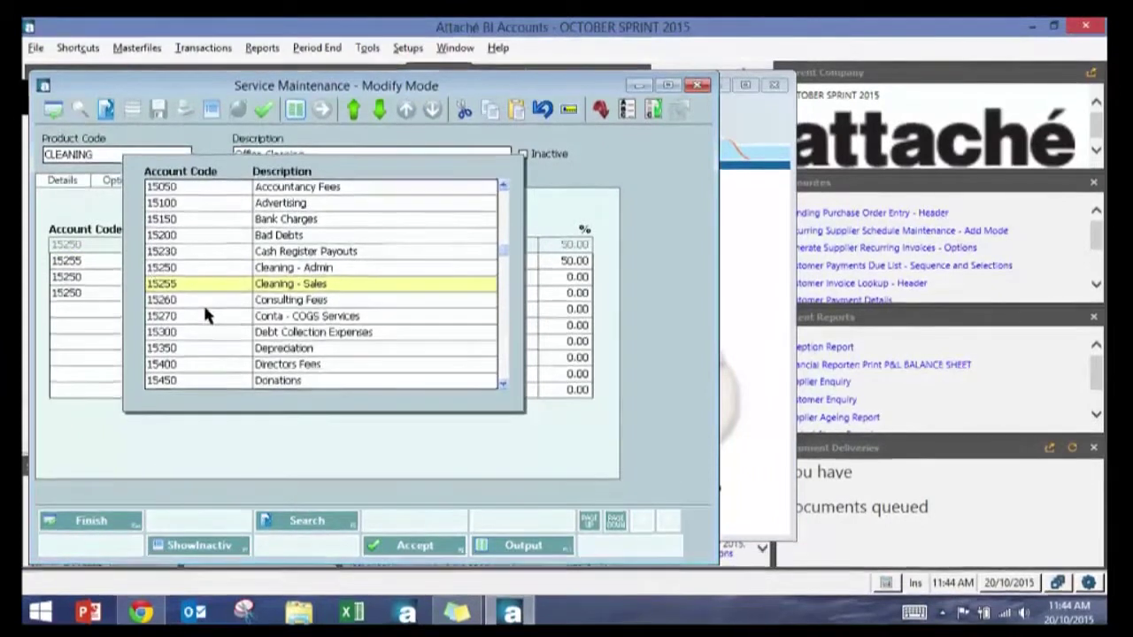
{"action": "double_click", "coordinate": [208, 285]}
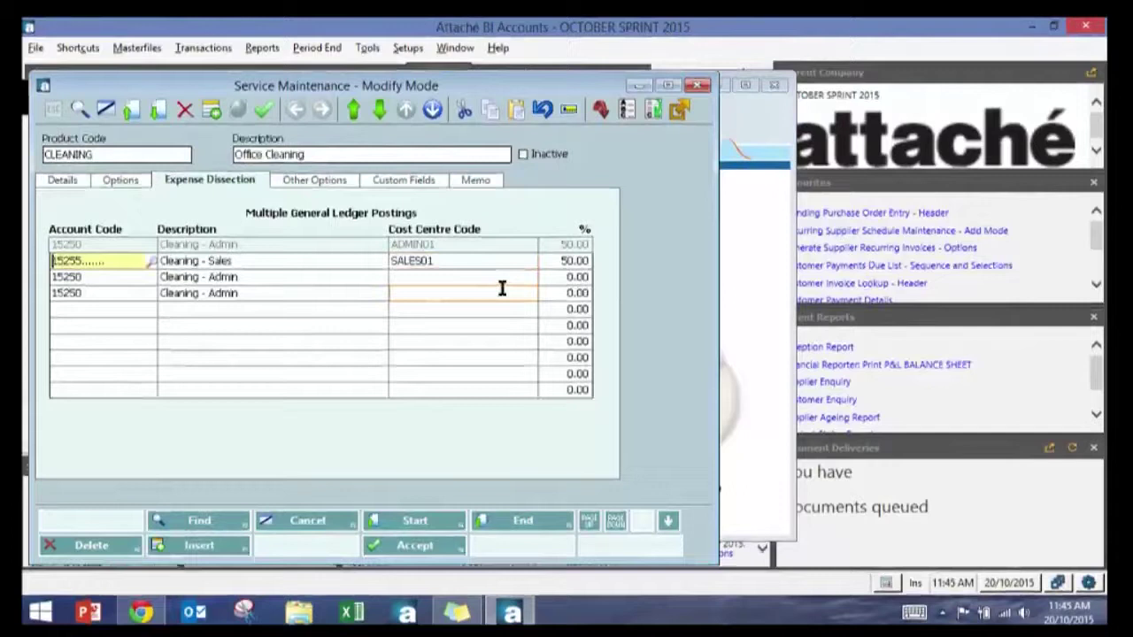
Set the percentage of the 15255 Cleaning - Sales row in the expense dissection to 25
{"action": "left_click", "coordinate": [425, 260]}
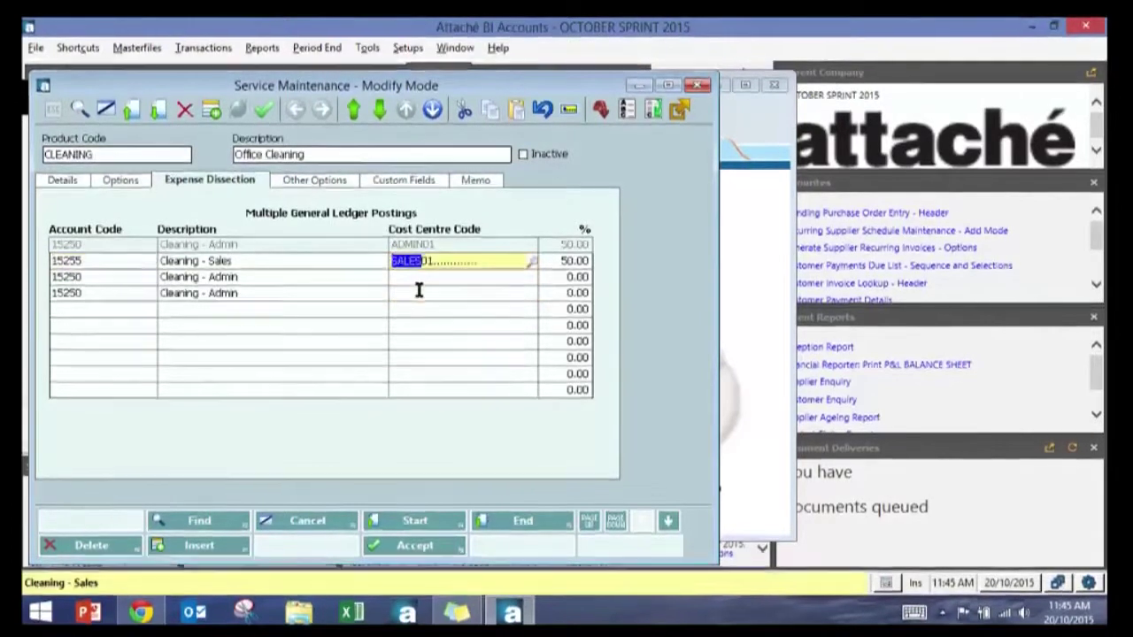
{"action": "left_click", "coordinate": [419, 296]}
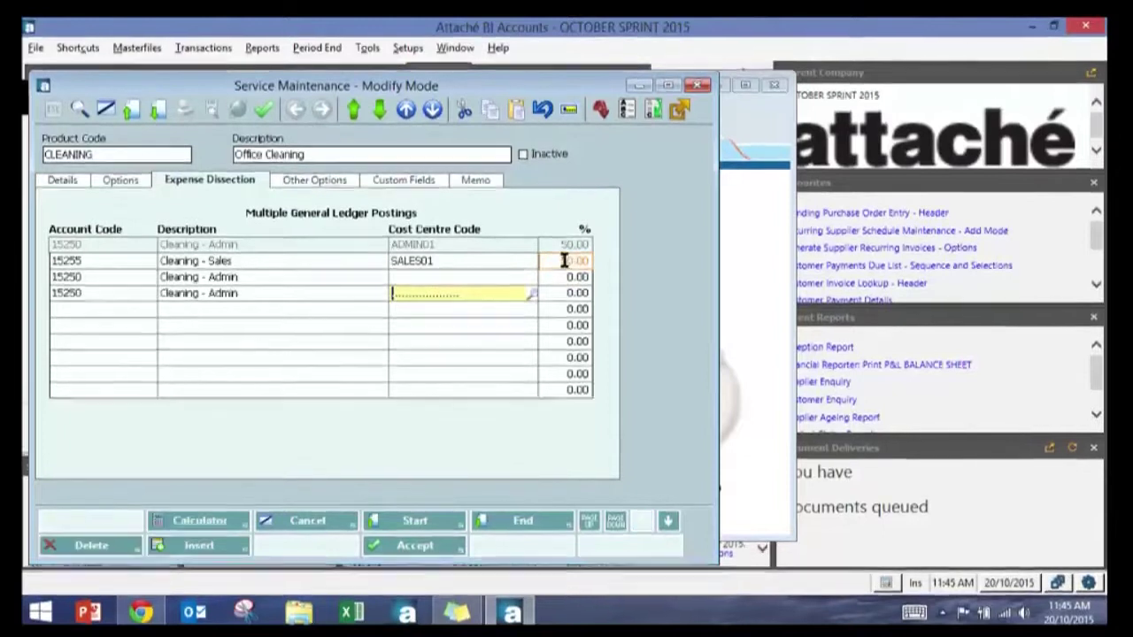
{"action": "left_click", "coordinate": [563, 261]}
{"action": "type", "text": "25"}
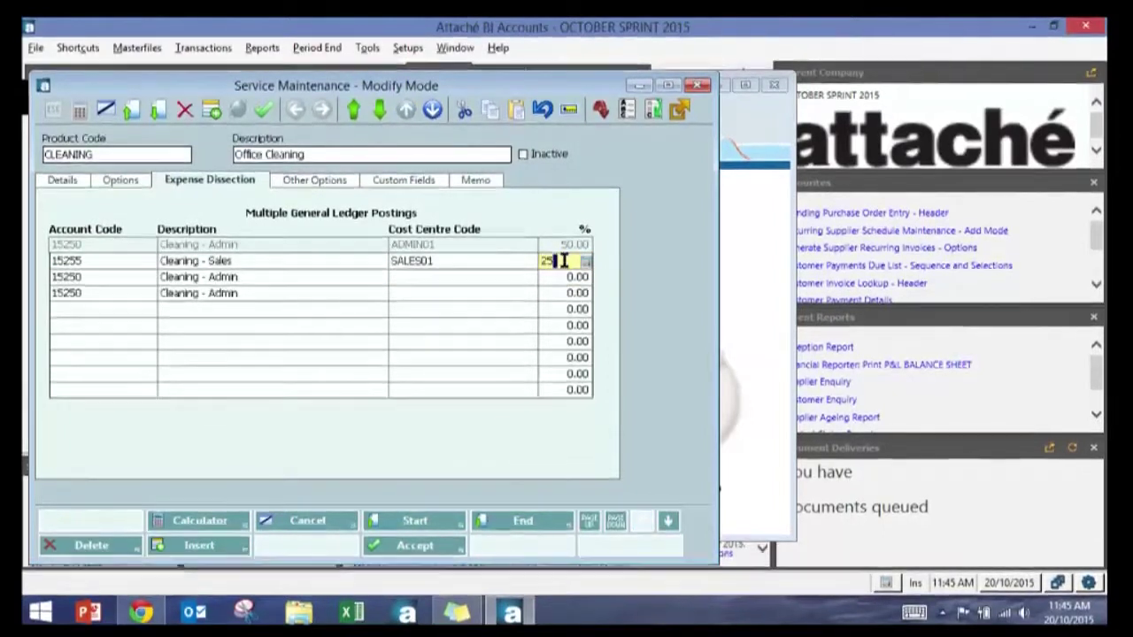
{"action": "key", "text": "Return"}
Assign cost centre SALES01 to the third dissection row, Cleaning - Admin, and set its percentage to 25
{"action": "left_click", "coordinate": [529, 277]}
{"action": "left_click", "coordinate": [530, 277]}
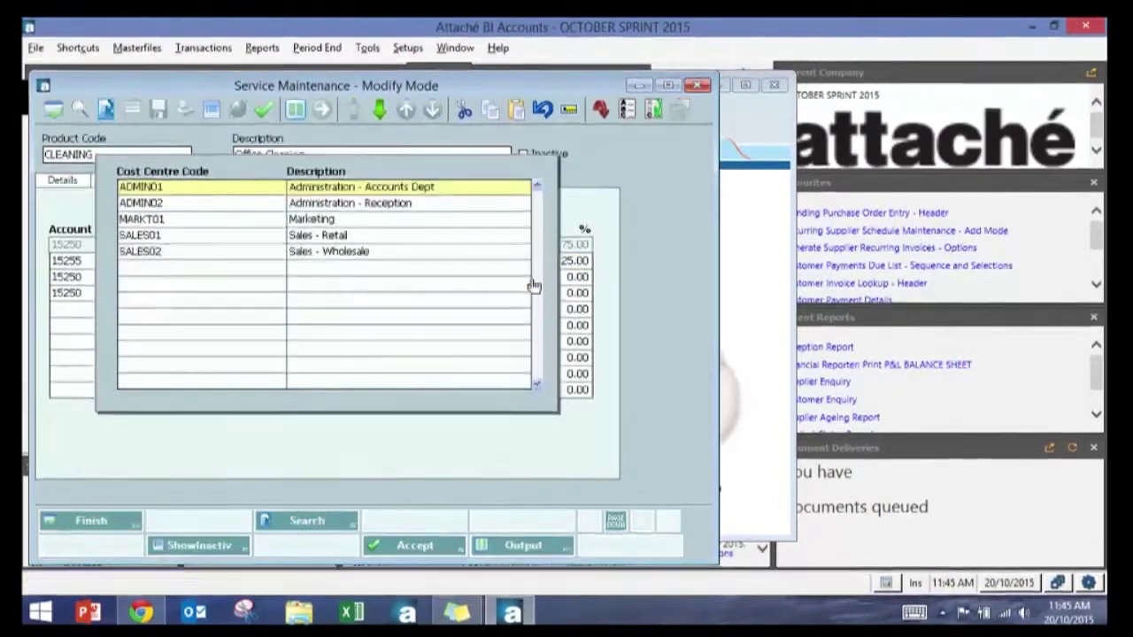
{"action": "left_click", "coordinate": [348, 249]}
{"action": "double_click", "coordinate": [346, 238]}
{"action": "left_click", "coordinate": [554, 277]}
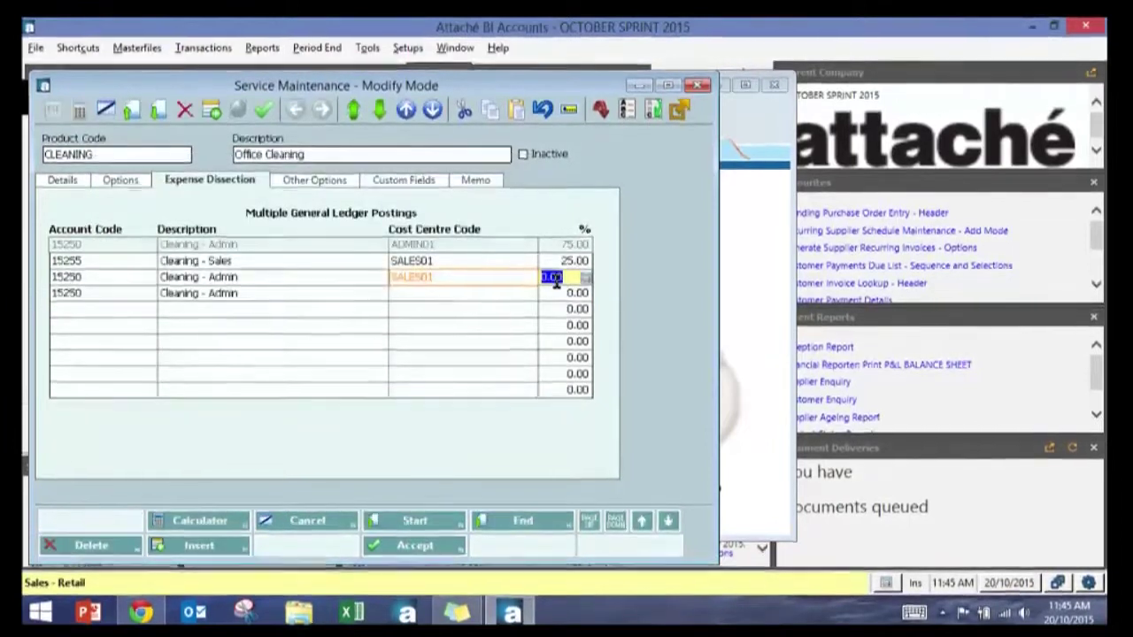
{"action": "type", "text": "2"}
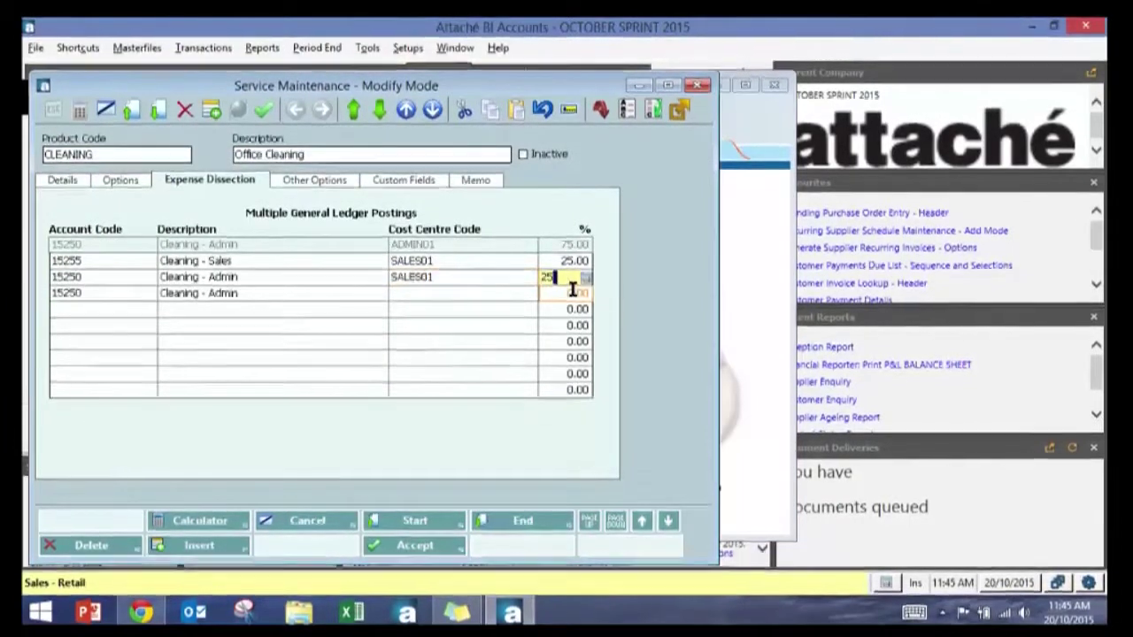
{"action": "type", "text": "5"}
{"action": "key", "text": "Return"}
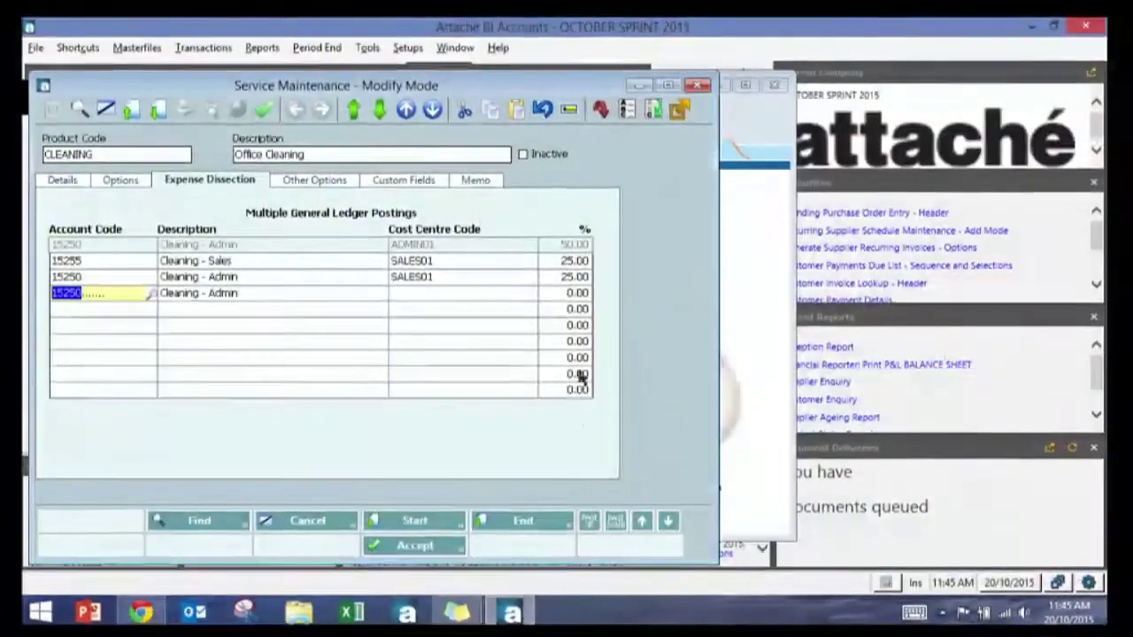
Save the modified cleaning service and close Service Maintenance
{"action": "left_click", "coordinate": [417, 546]}
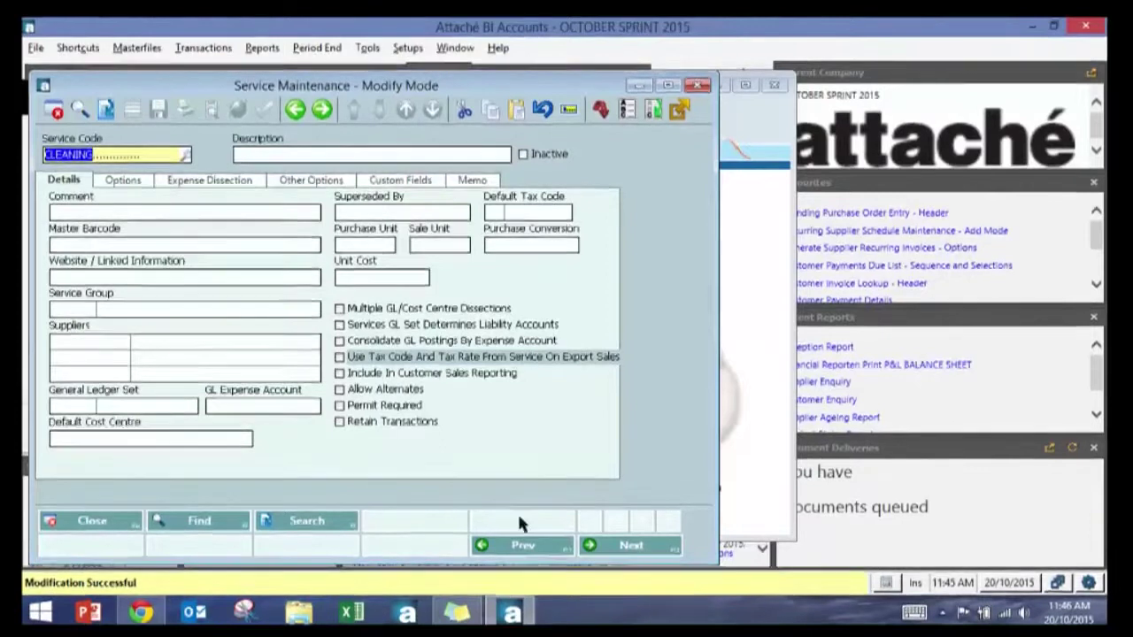
{"action": "key", "text": "Escape"}
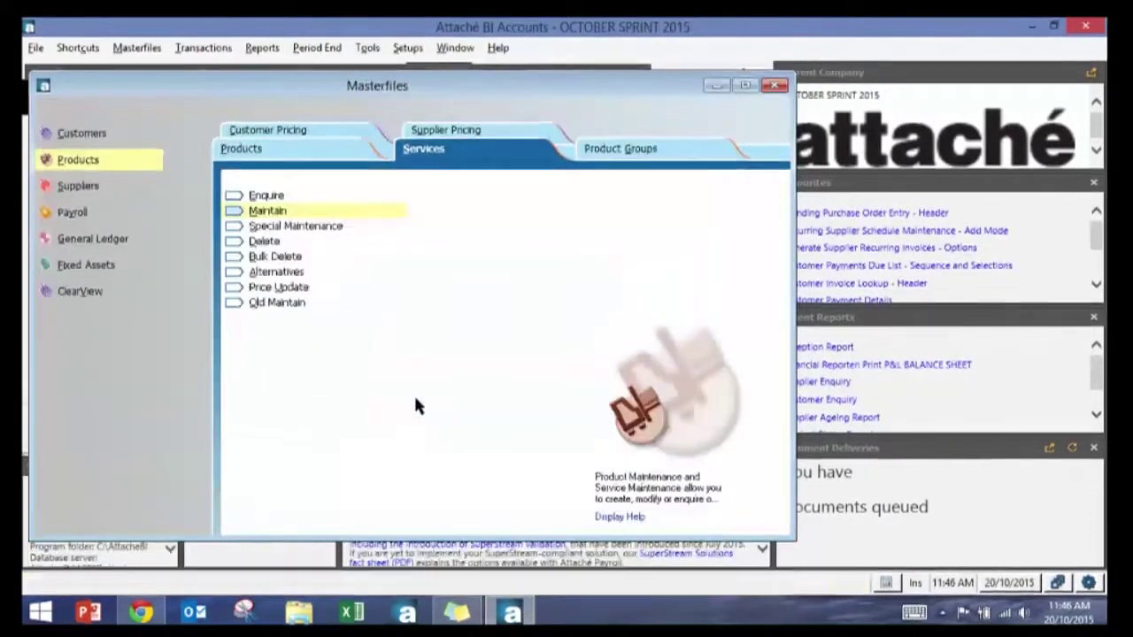
{"action": "mouse_move", "coordinate": [141, 610]}
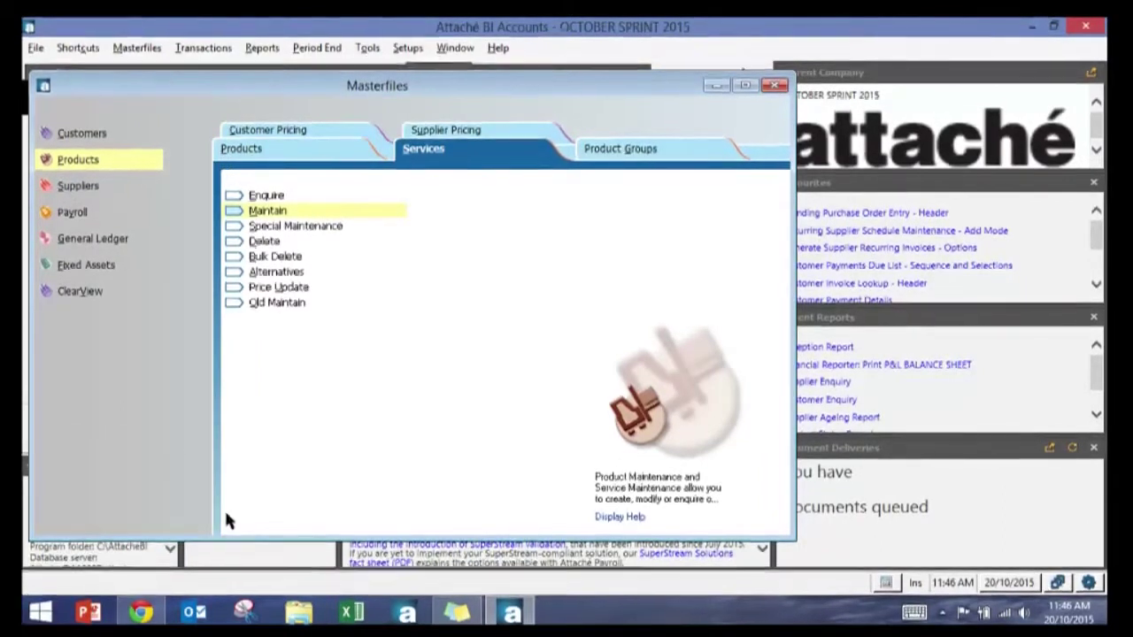
Open Special Maintenance for products from the product masterfiles
{"action": "left_click", "coordinate": [265, 150]}
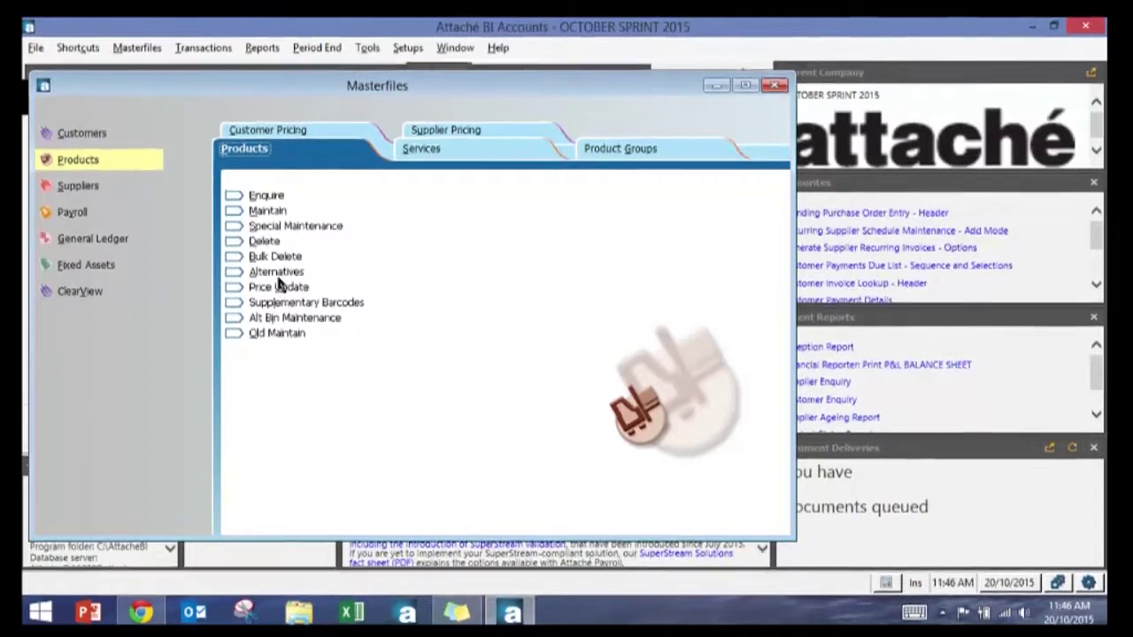
{"action": "left_click", "coordinate": [285, 228]}
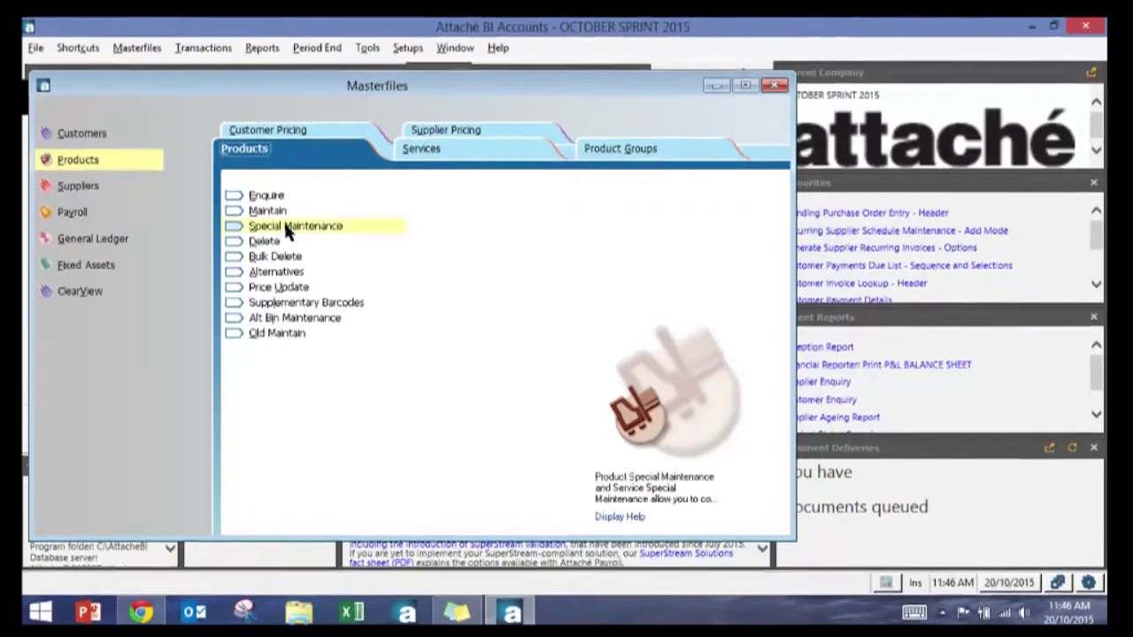
{"action": "double_click", "coordinate": [285, 225]}
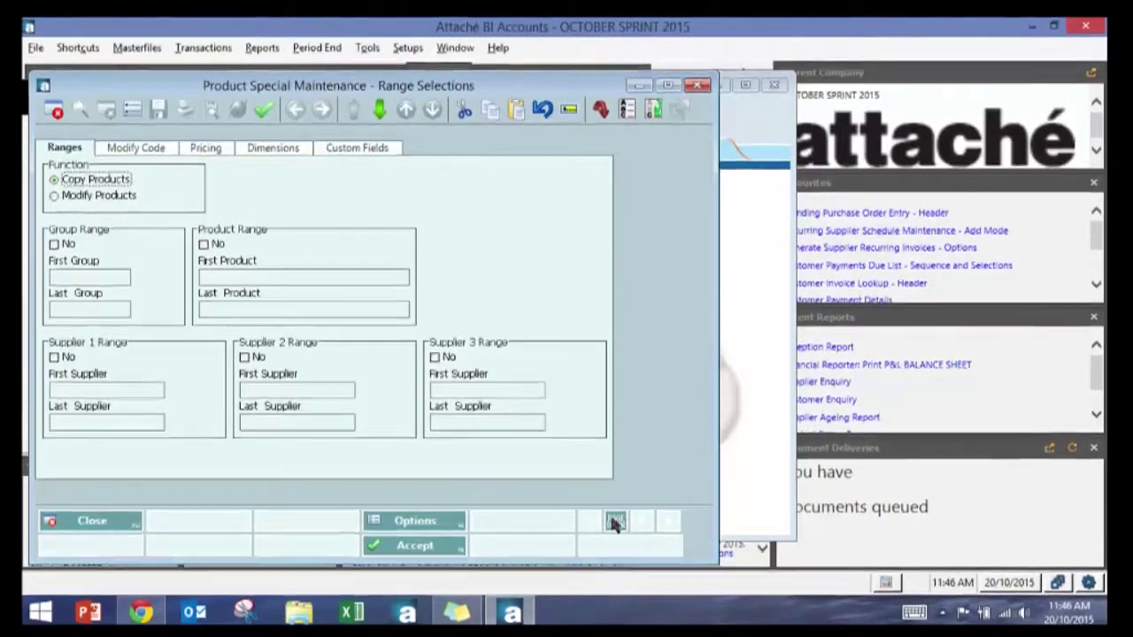
Examine the code modification, pricing, dimensions and custom fields options of Product Special Maintenance, and close it
{"action": "left_click", "coordinate": [615, 522]}
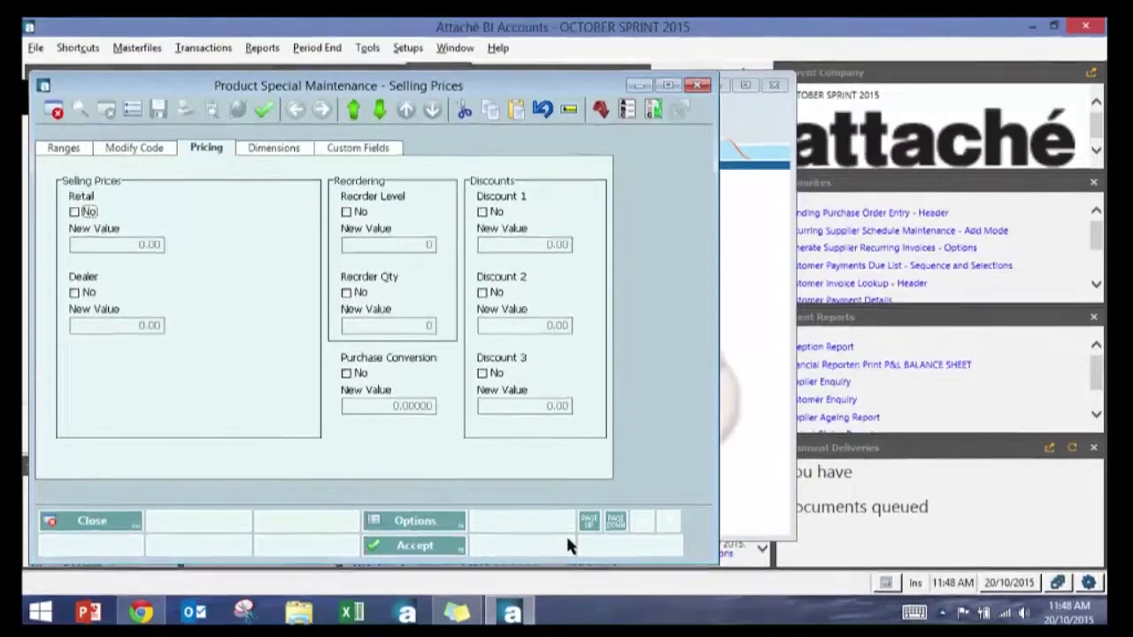
{"action": "key", "text": "Page_Down"}
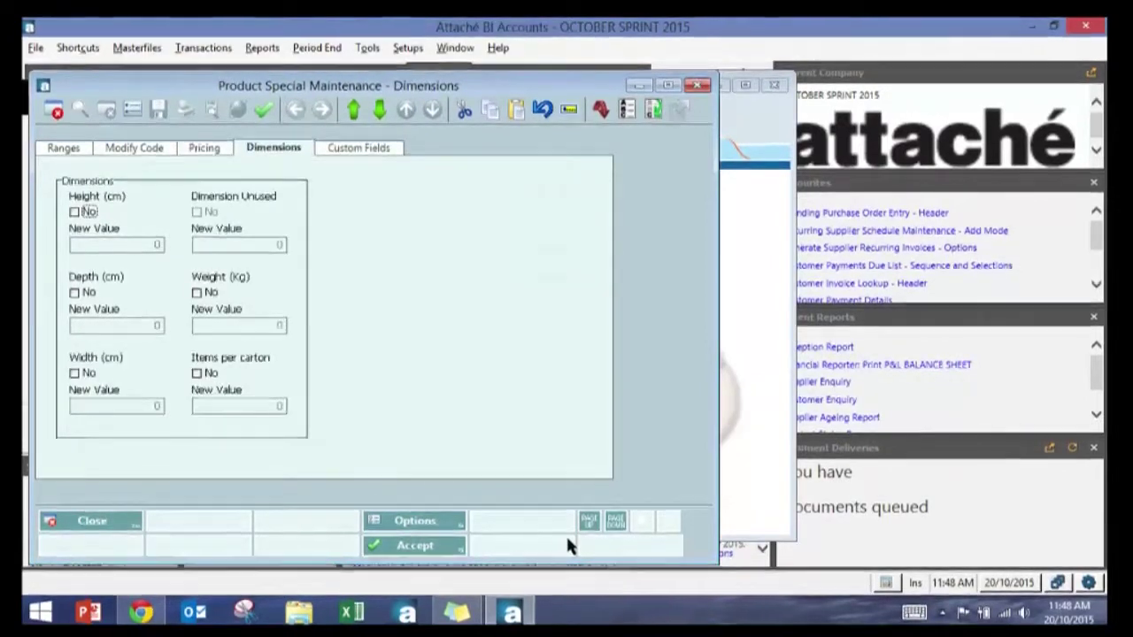
{"action": "key", "text": "Page_Down"}
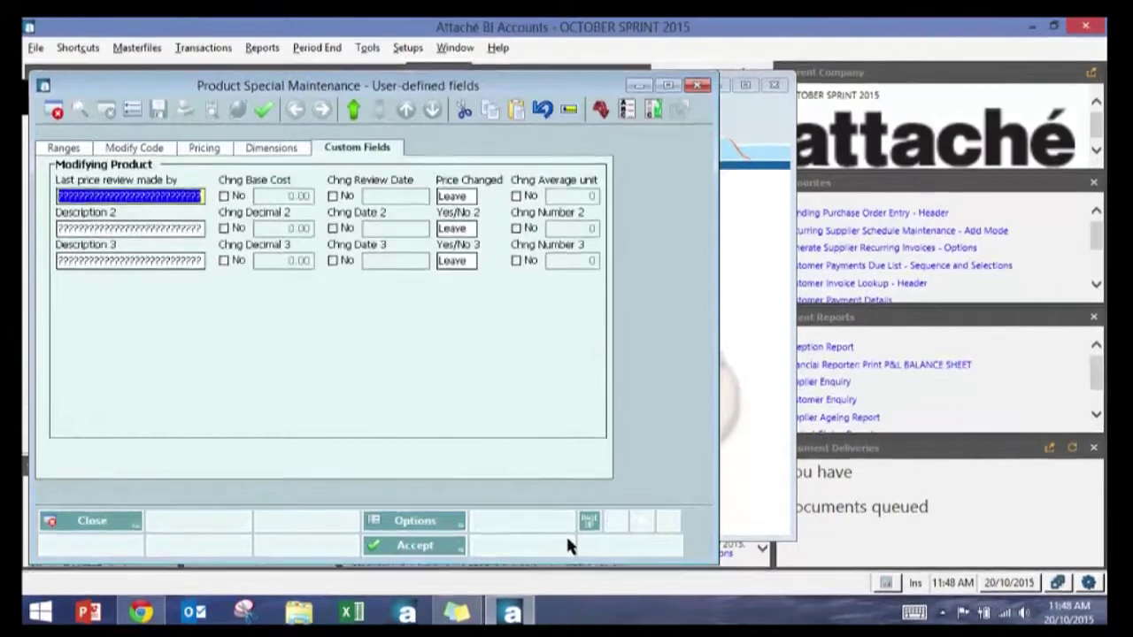
{"action": "key", "text": "Page_Up"}
{"action": "key", "text": "Page_Up"}
{"action": "key", "text": "Page_Up"}
{"action": "key", "text": "Page_Up"}
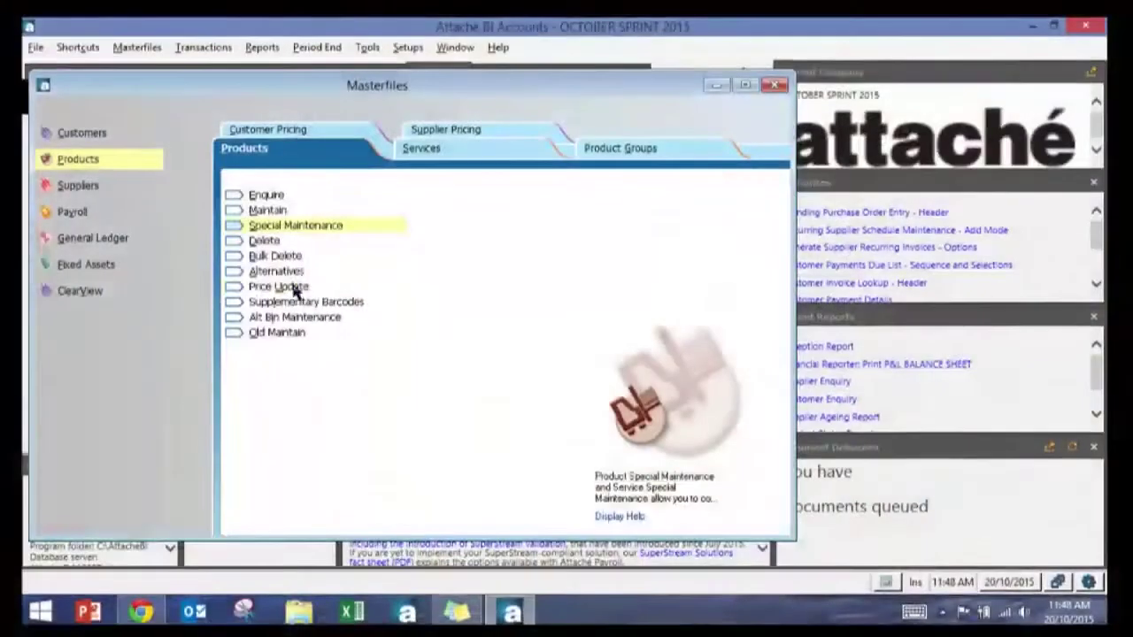
Open Price Update for products and try setting the retail price update to an increase by a percentage of 1
{"action": "double_click", "coordinate": [292, 286]}
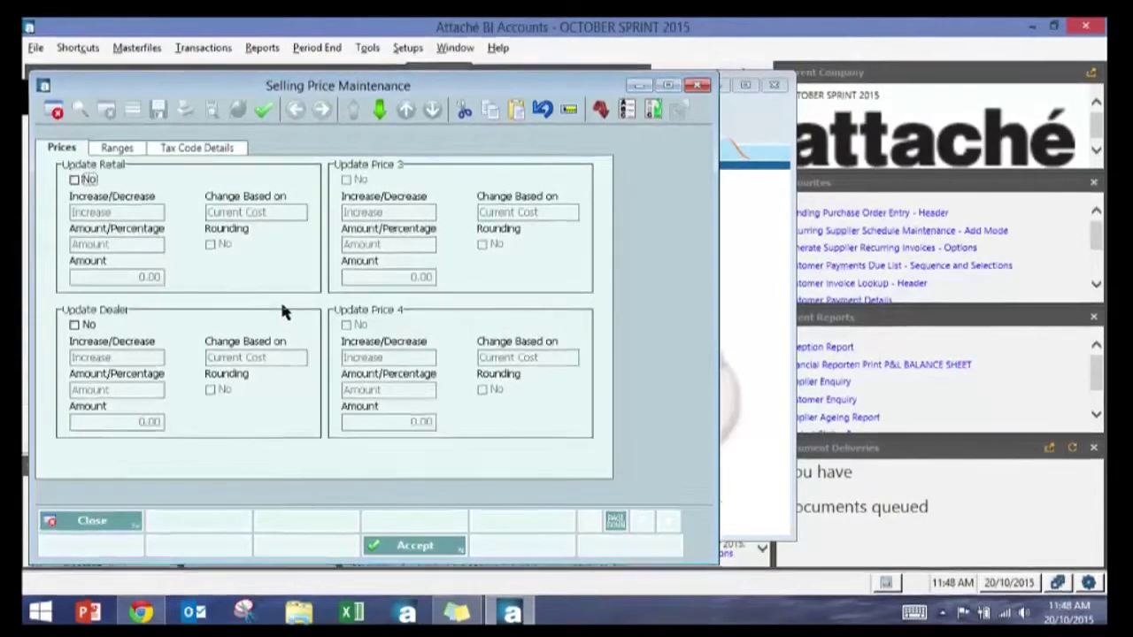
{"action": "key", "text": "space"}
{"action": "key", "text": "Tab"}
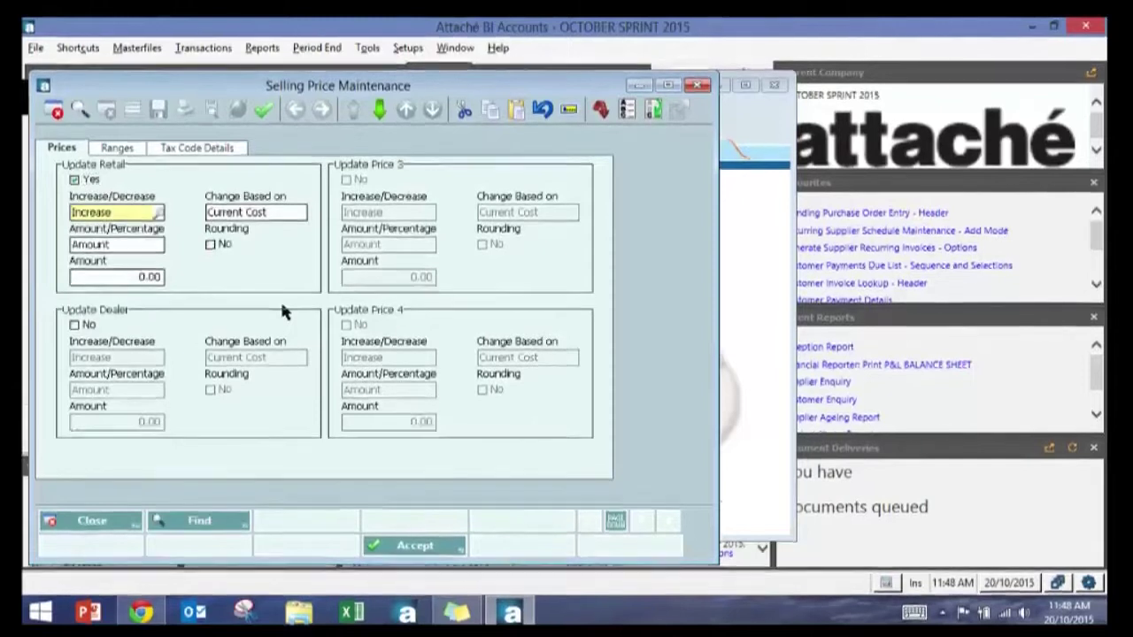
{"action": "key", "text": "Tab"}
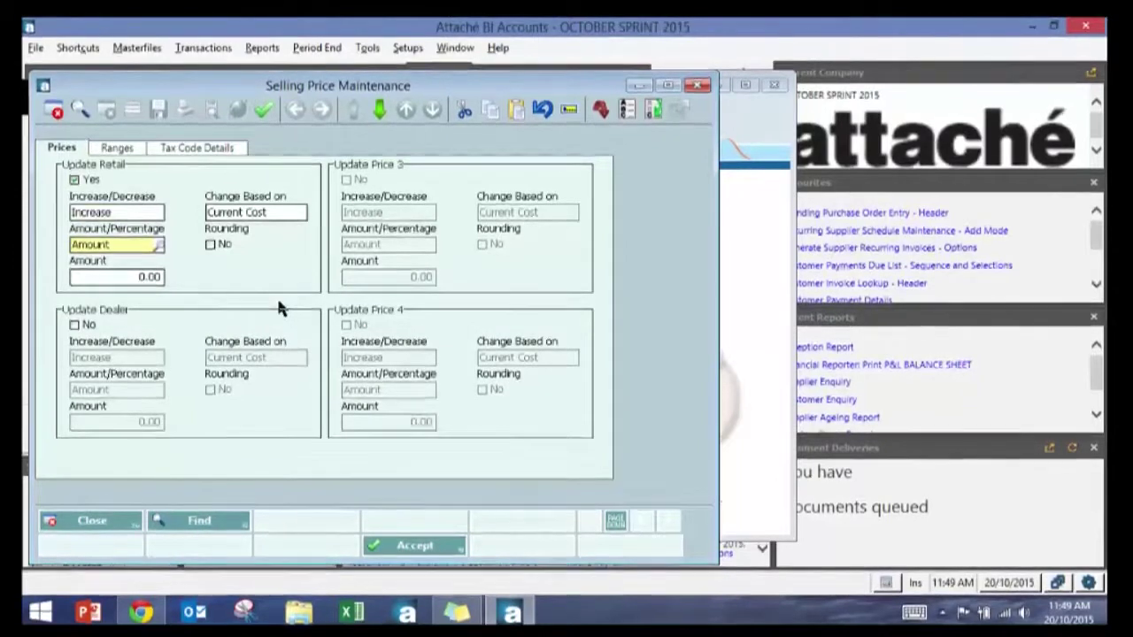
{"action": "left_click", "coordinate": [163, 249]}
{"action": "left_click", "coordinate": [149, 279]}
{"action": "left_click", "coordinate": [122, 324]}
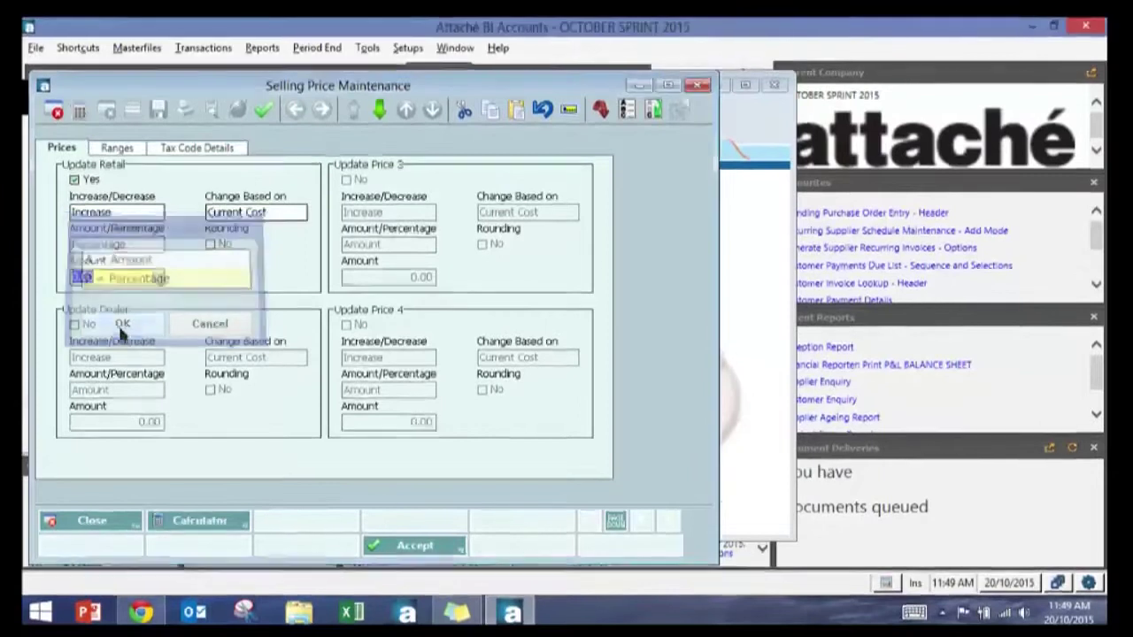
{"action": "type", "text": "1"}
{"action": "key", "text": "Tab"}
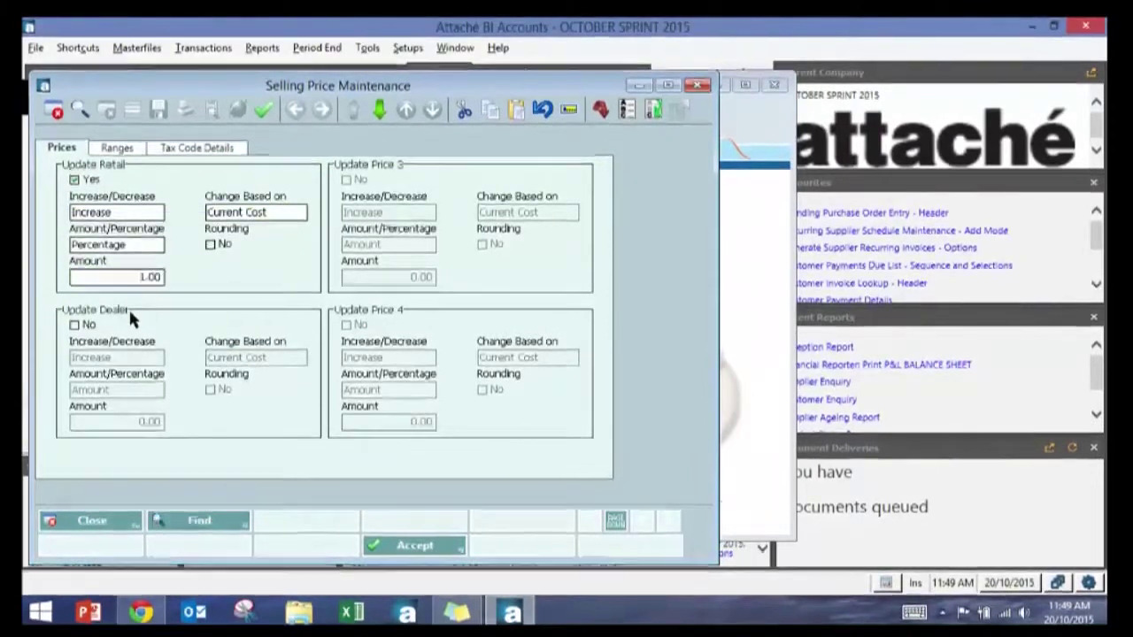
Examine the price bases available for the retail update and the range selections, and close Selling Price Maintenance without applying the update
{"action": "left_click", "coordinate": [302, 216]}
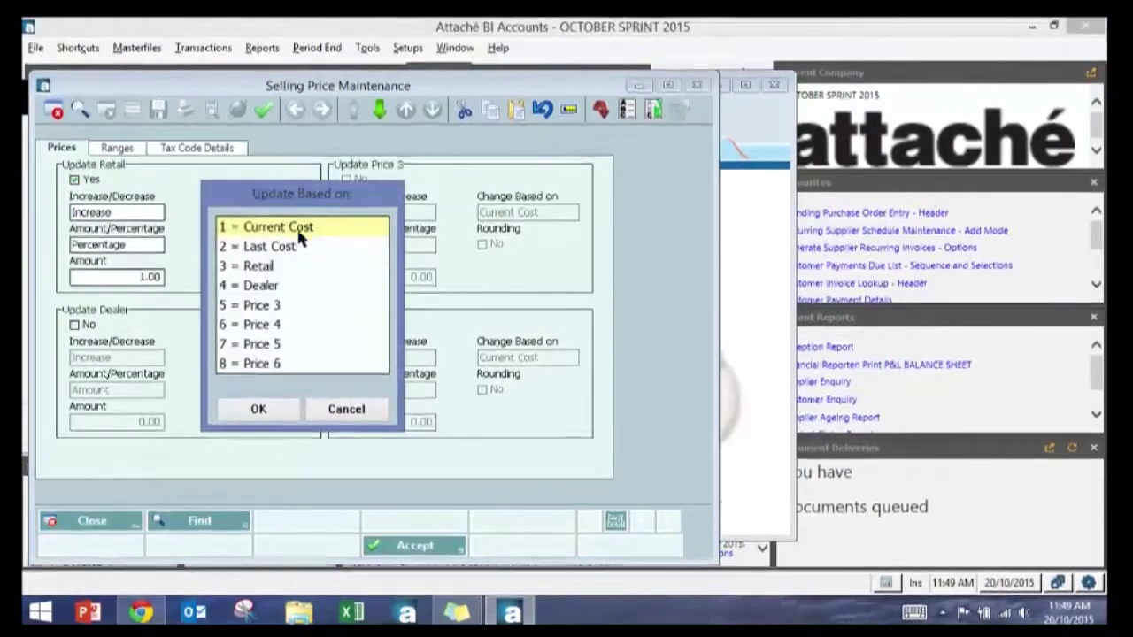
{"action": "left_click", "coordinate": [259, 266]}
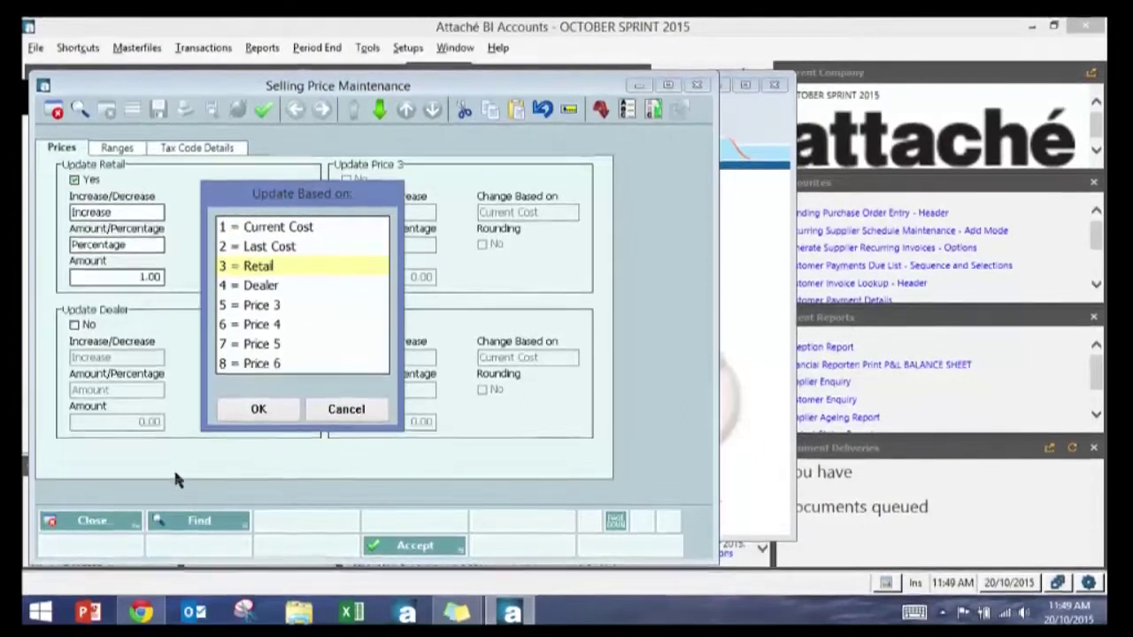
{"action": "left_click", "coordinate": [344, 409]}
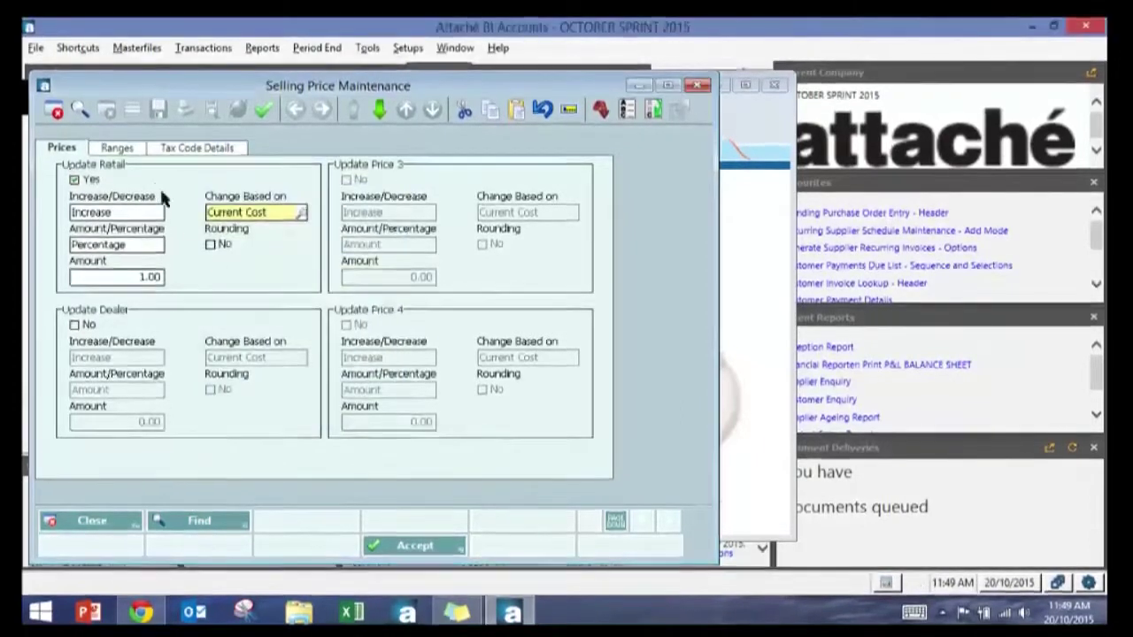
{"action": "left_click", "coordinate": [120, 147]}
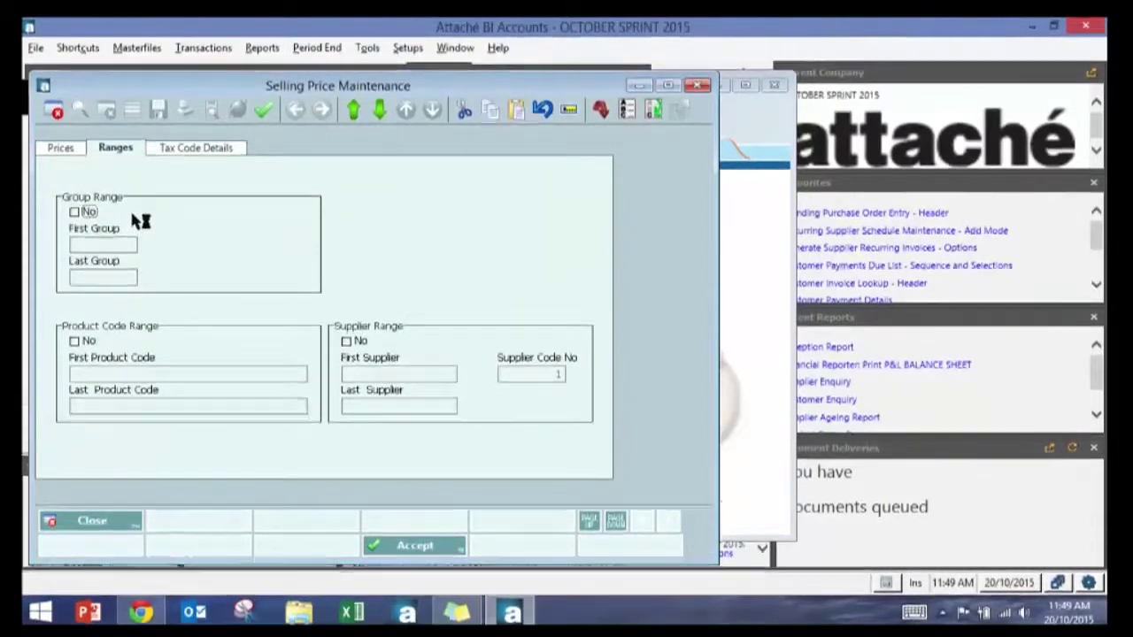
{"action": "key", "text": "Escape"}
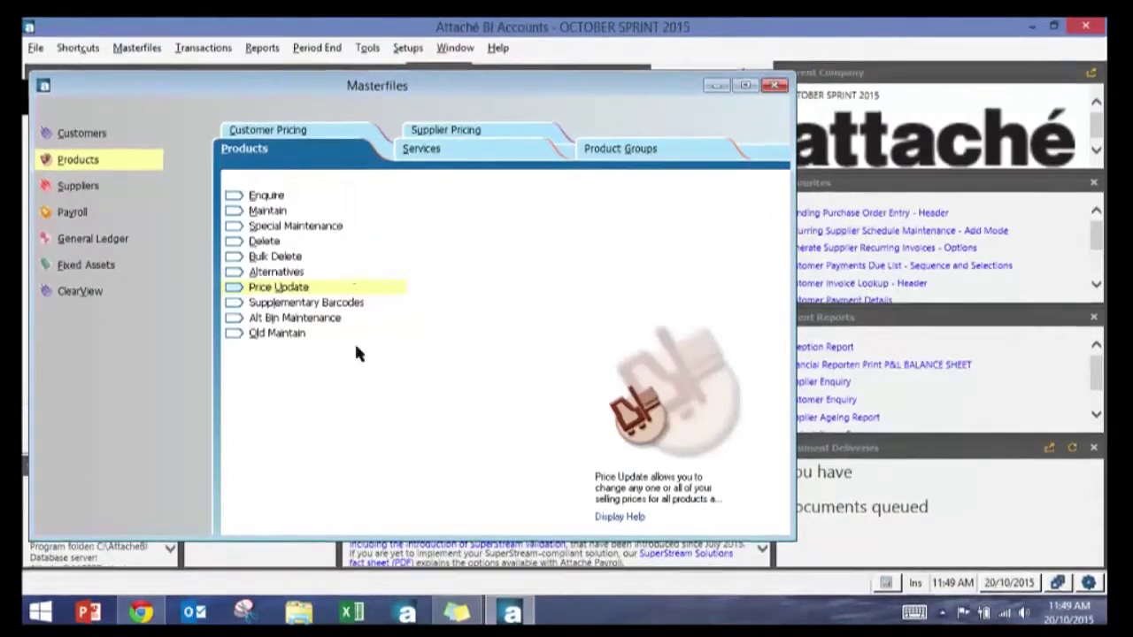
{"action": "mouse_move", "coordinate": [455, 613]}
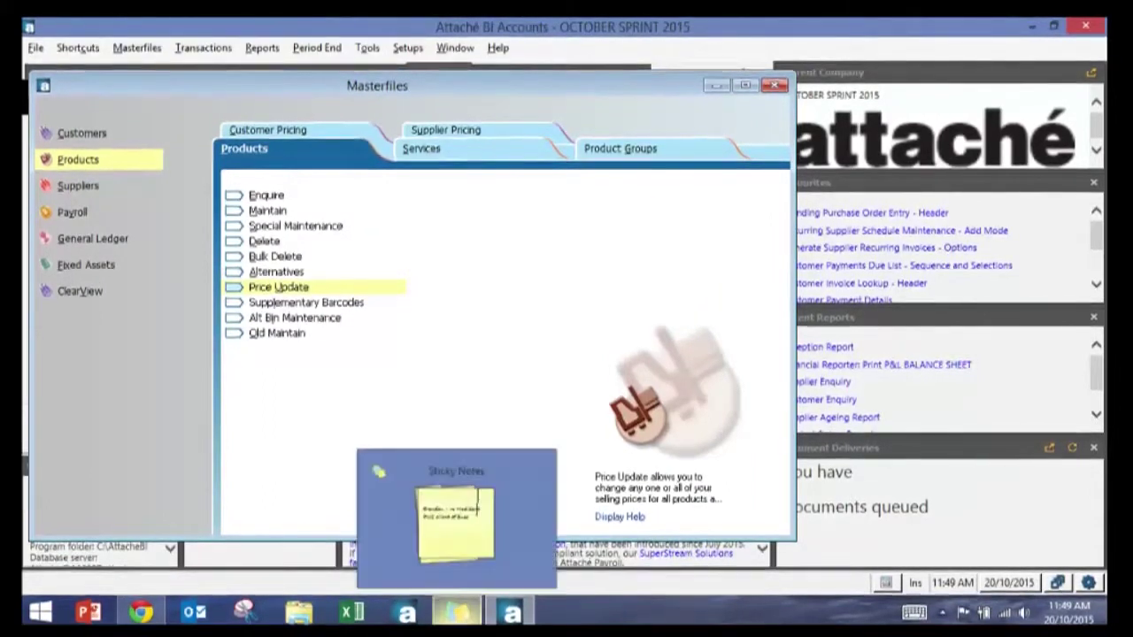
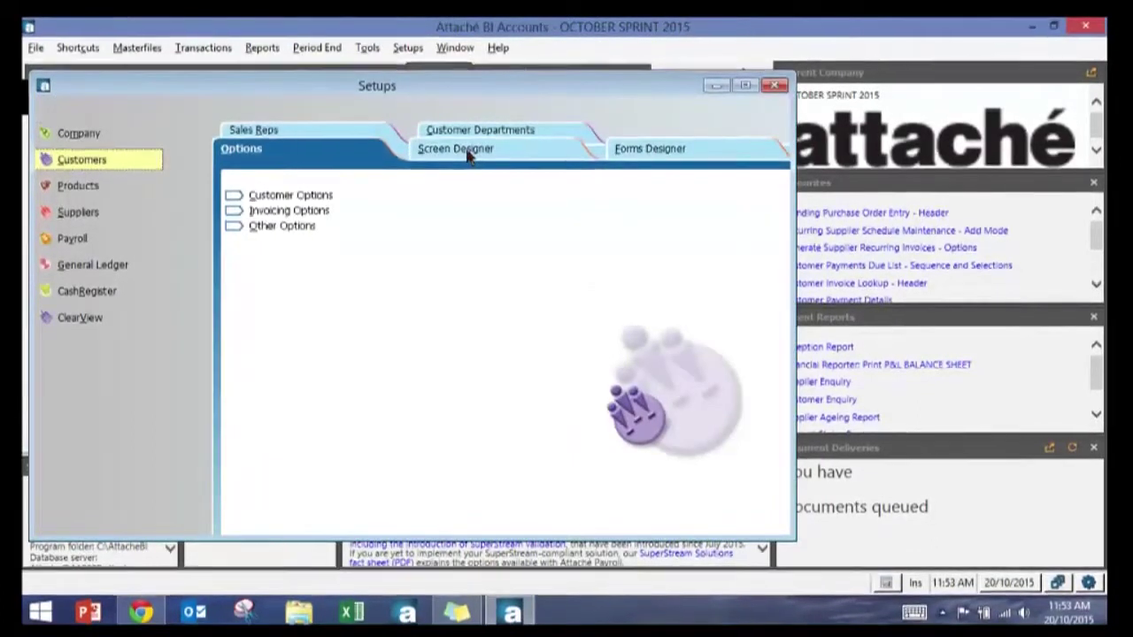
Open the customer Invoice screen in Screen Designer and move its setup window aside
{"action": "left_click", "coordinate": [467, 152]}
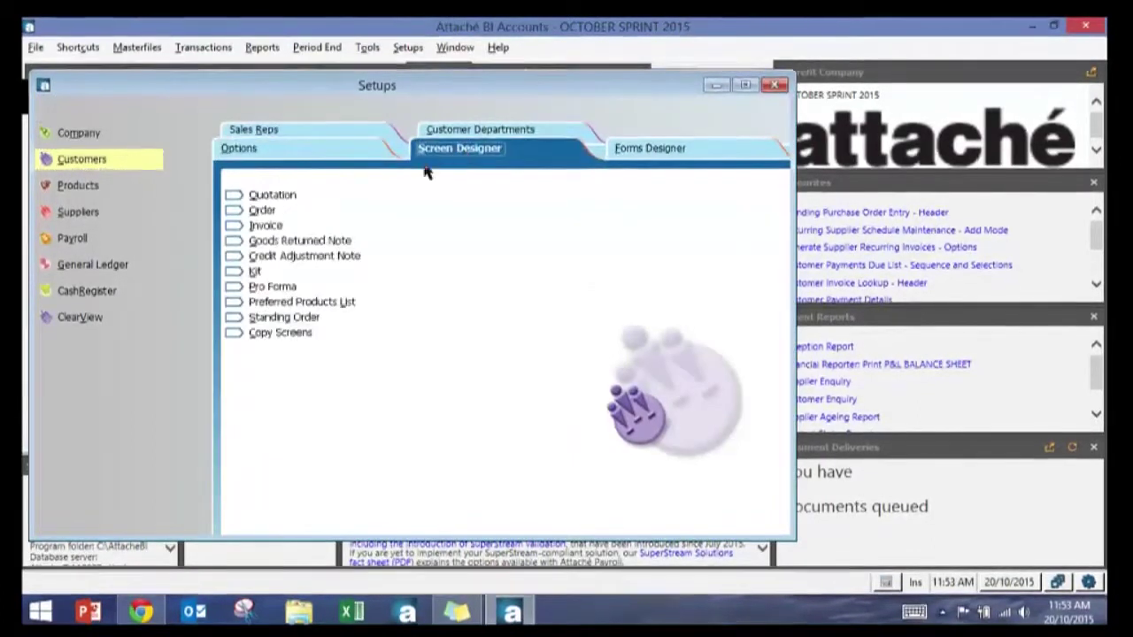
{"action": "double_click", "coordinate": [275, 226]}
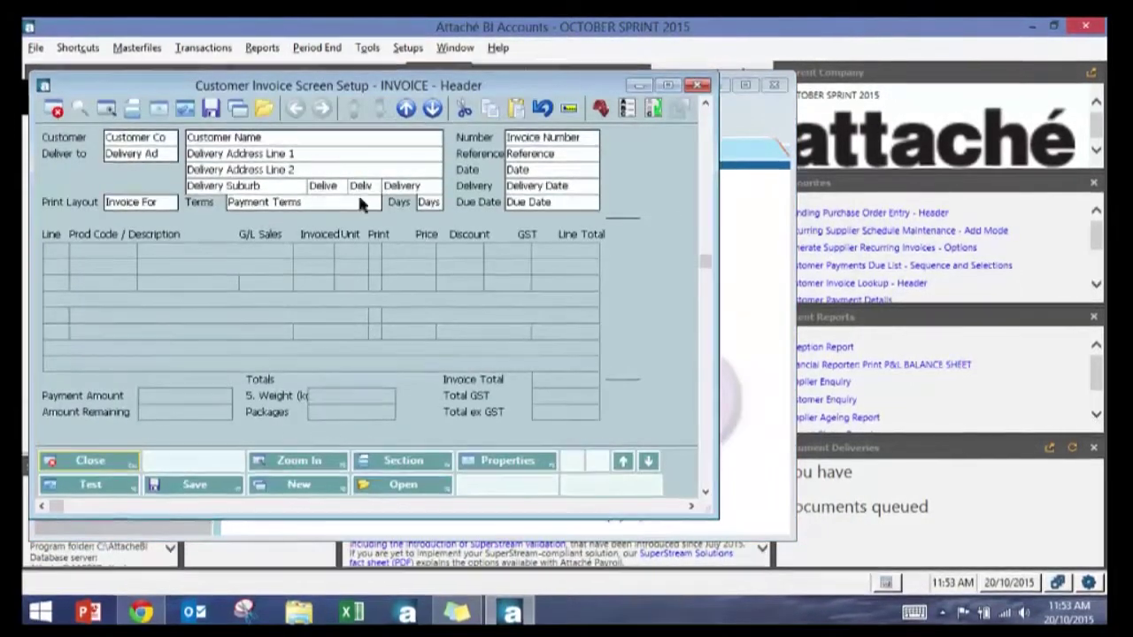
{"action": "left_click_drag", "start_coordinate": [529, 83], "coordinate": [702, 72]}
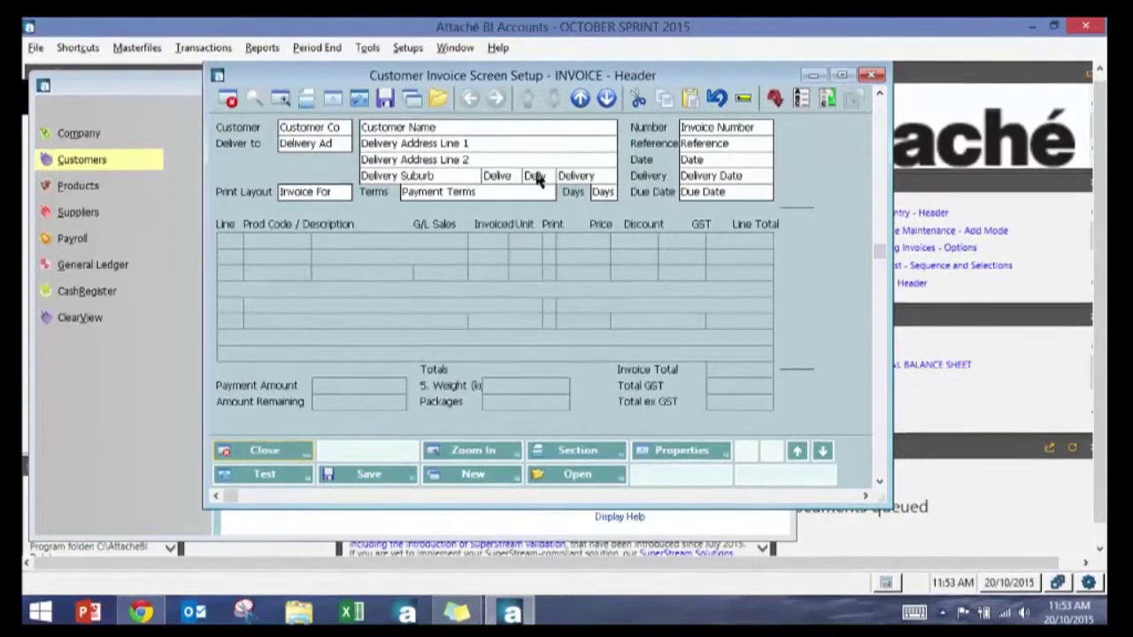
Delete the Payment Terms field and its Terms label from the invoice header layout
{"action": "left_click", "coordinate": [456, 194]}
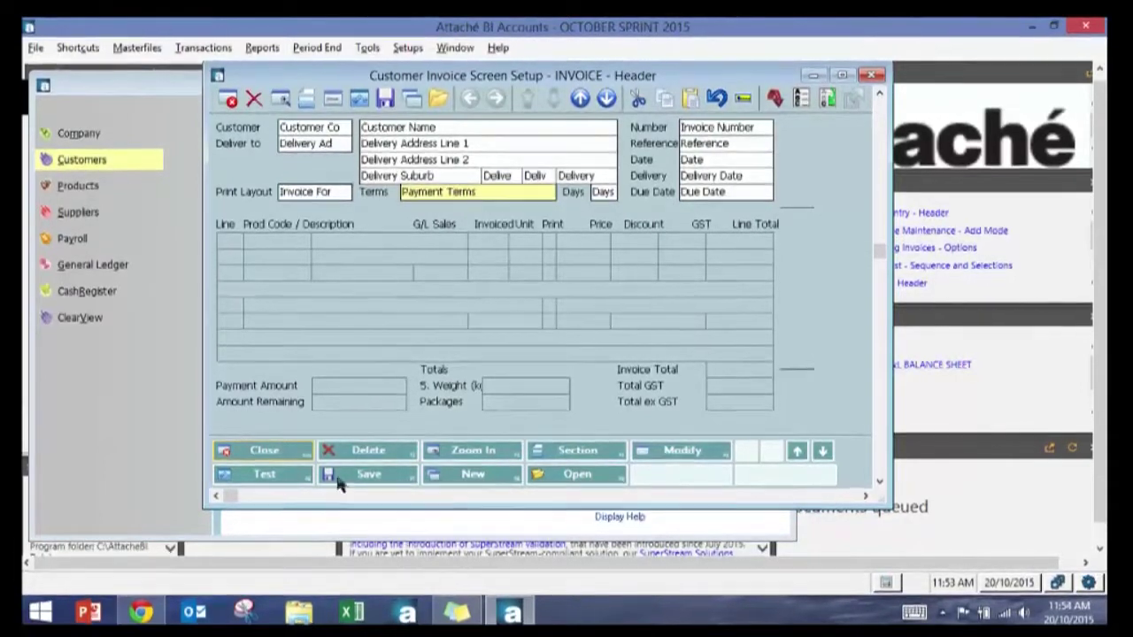
{"action": "left_click", "coordinate": [363, 451]}
{"action": "left_click", "coordinate": [534, 331]}
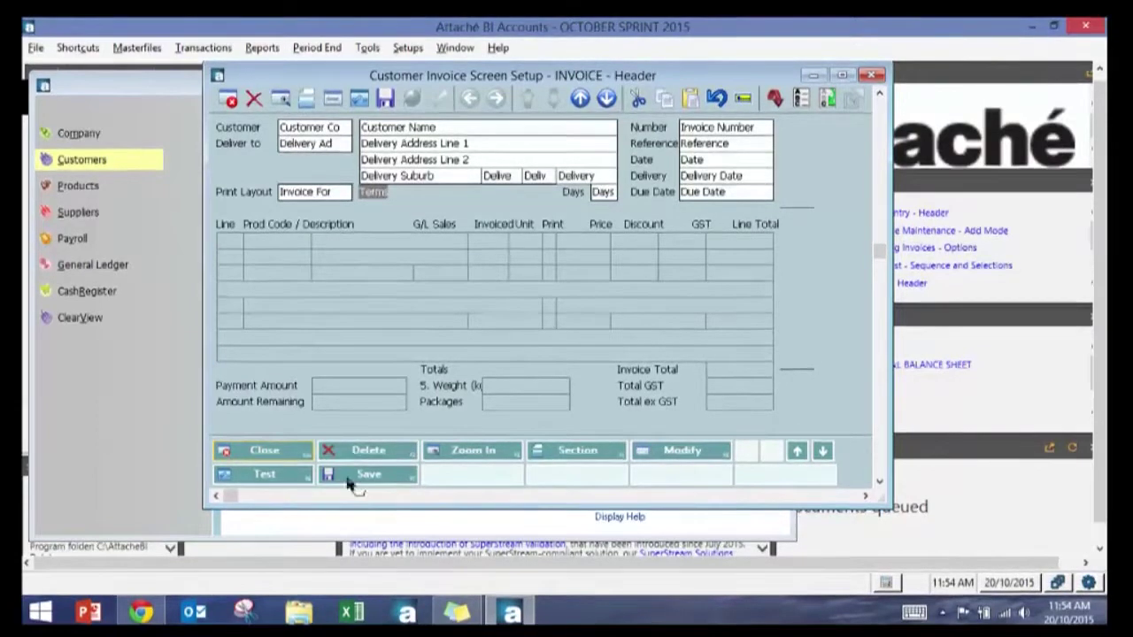
{"action": "left_click", "coordinate": [381, 450]}
{"action": "left_click", "coordinate": [523, 334]}
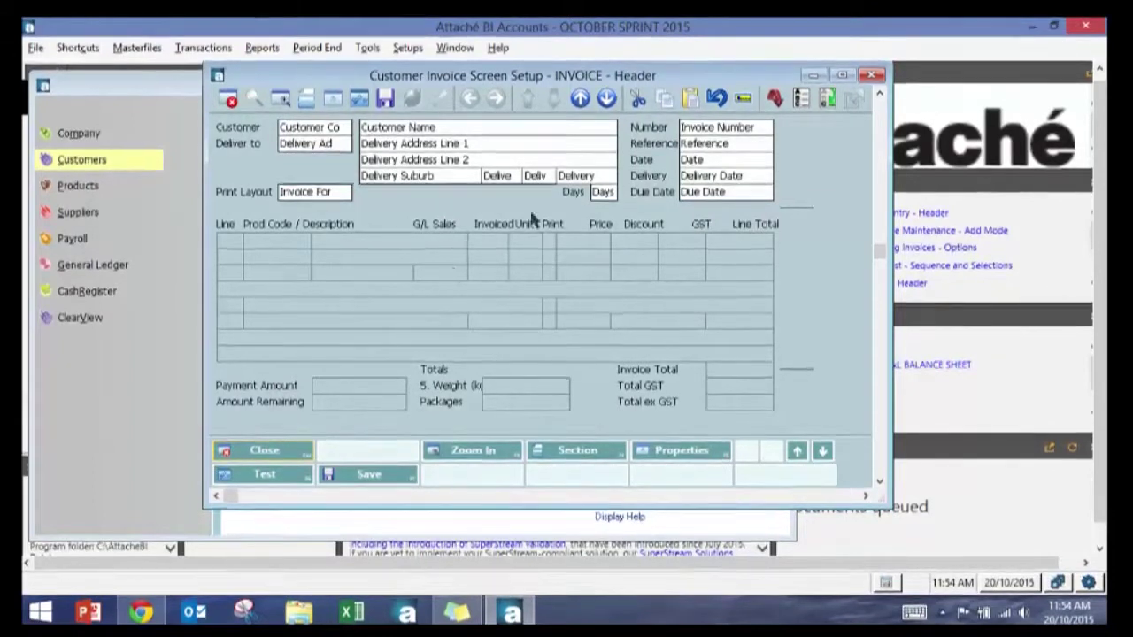
Add the SourceDoc data field to the invoice header below Delivery Suburb and shift it slightly away from the Days label
{"action": "left_click", "coordinate": [430, 180]}
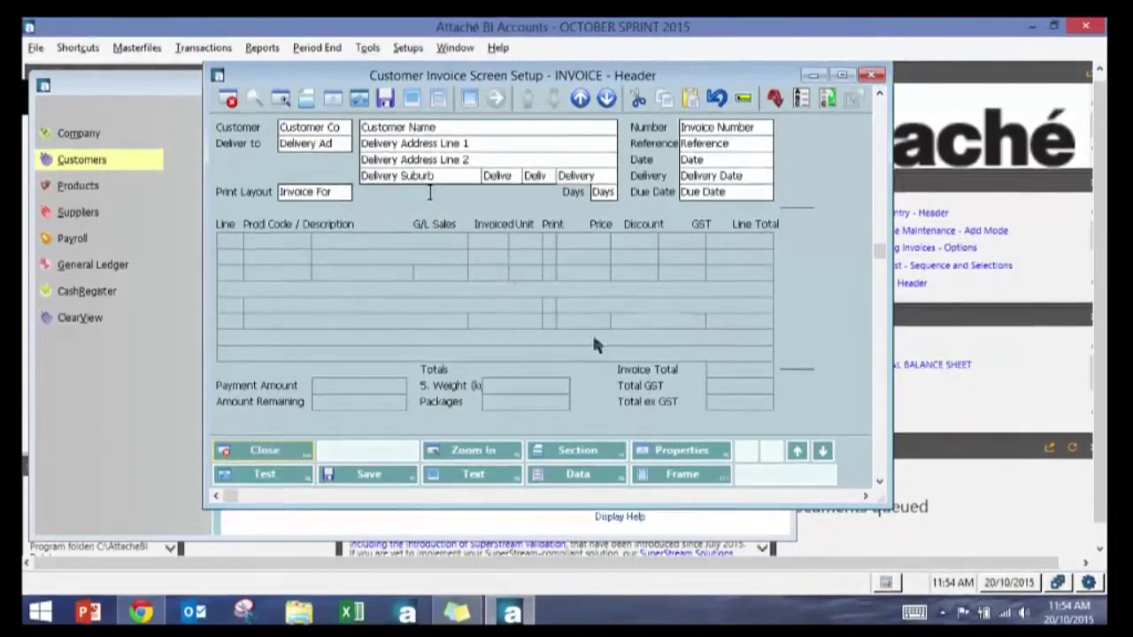
{"action": "left_click", "coordinate": [589, 478]}
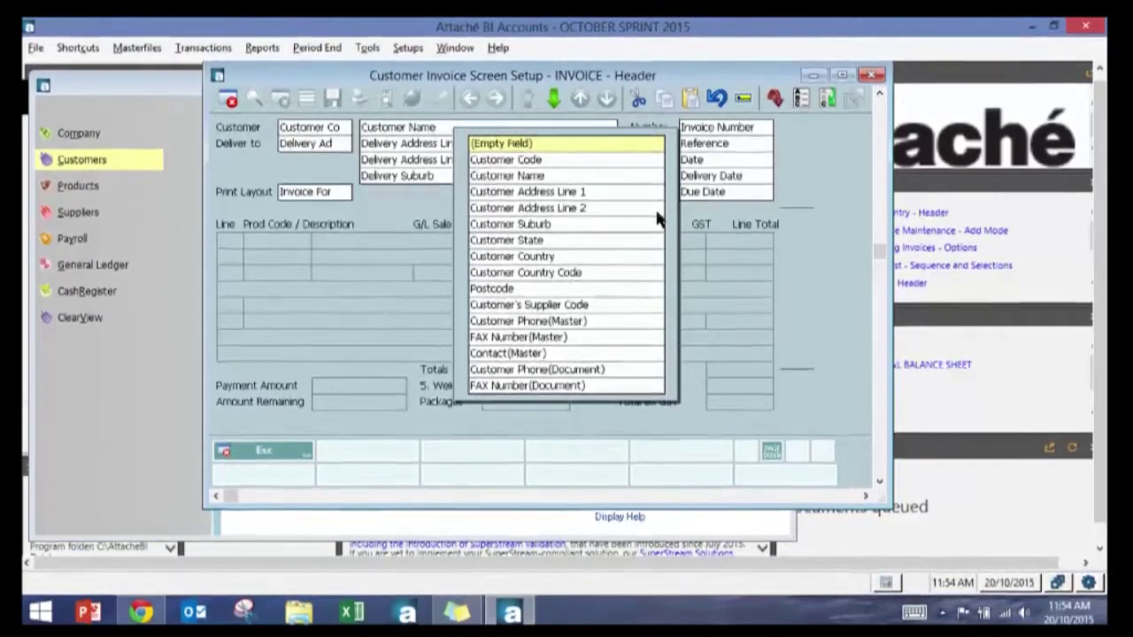
{"action": "scroll", "coordinate": [655, 207], "scroll_direction": "down", "scroll_amount": 1}
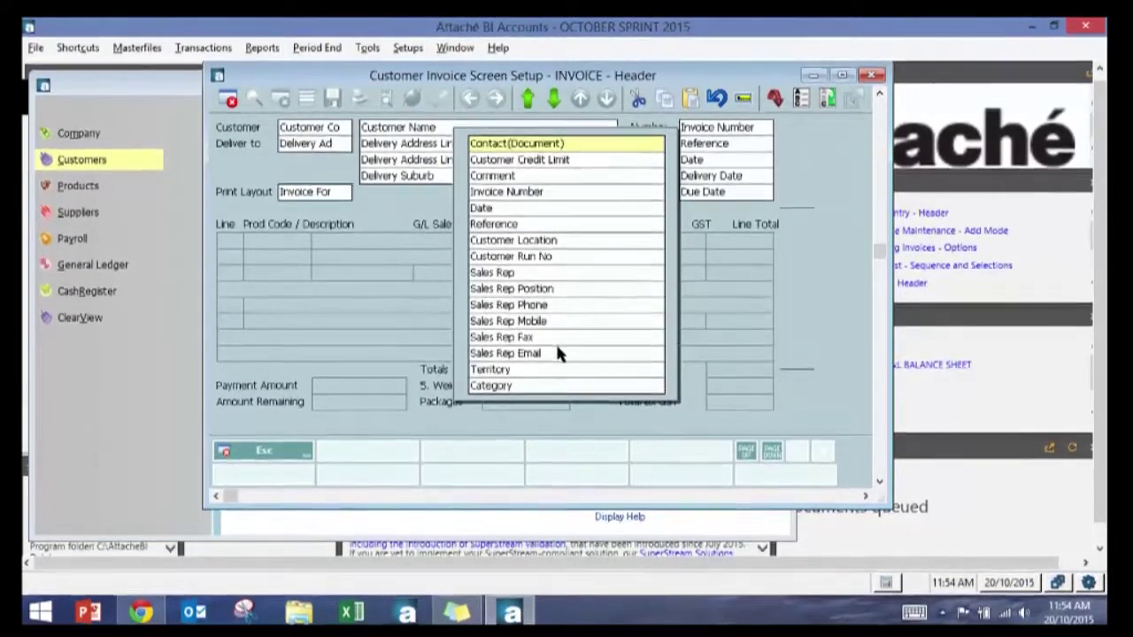
{"action": "scroll", "coordinate": [567, 336], "scroll_direction": "down", "scroll_amount": 1}
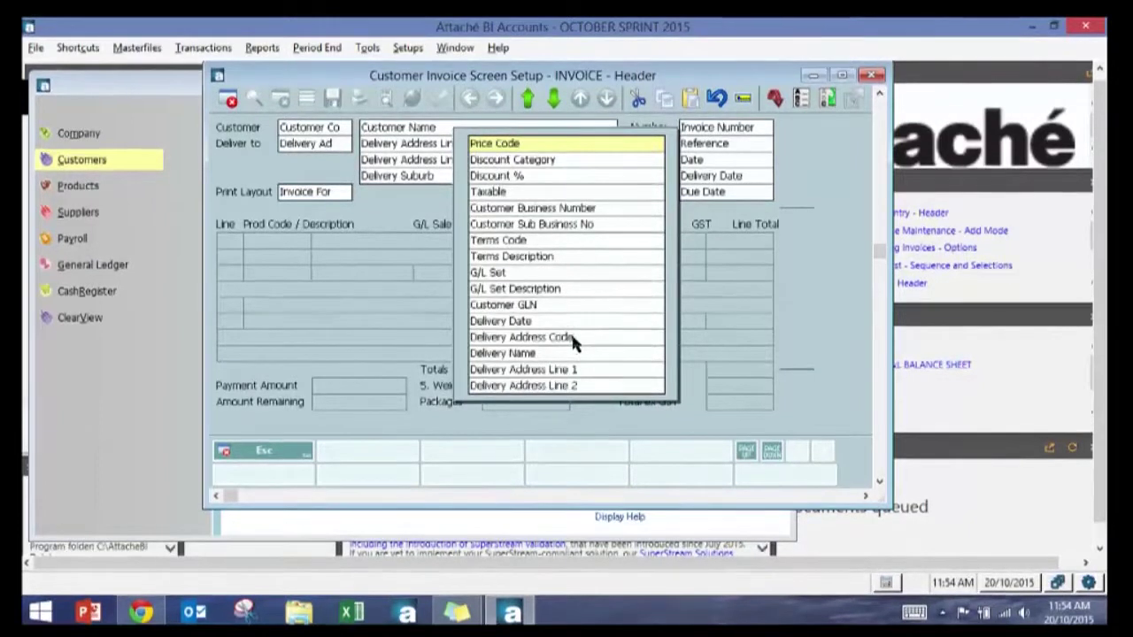
{"action": "scroll", "coordinate": [583, 327], "scroll_direction": "down", "scroll_amount": 1}
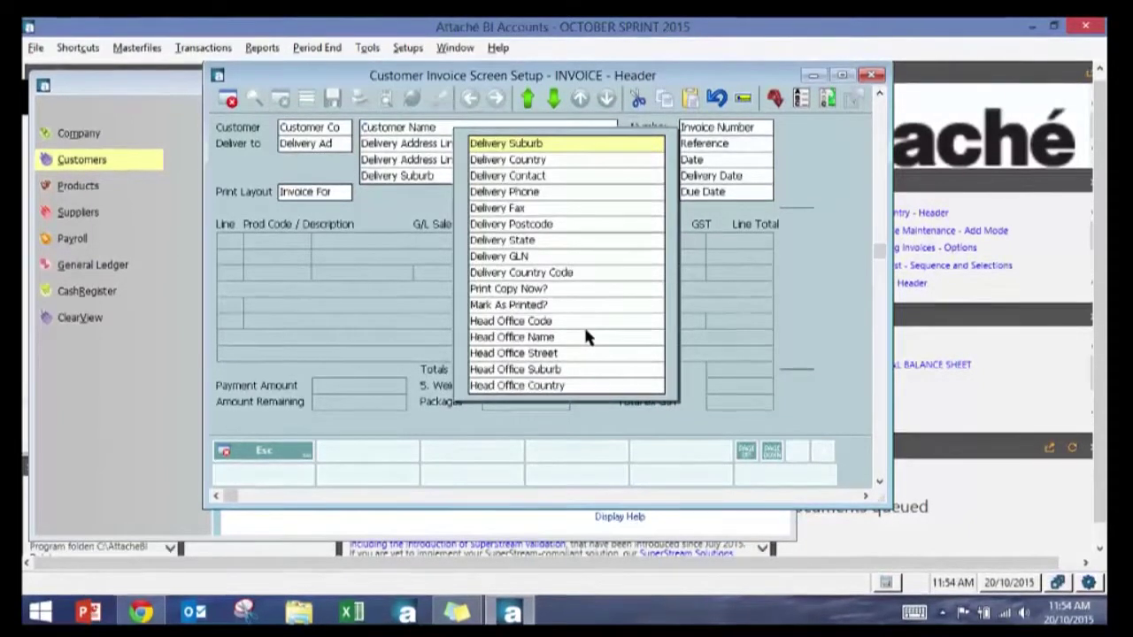
{"action": "scroll", "coordinate": [587, 328], "scroll_direction": "down", "scroll_amount": 1}
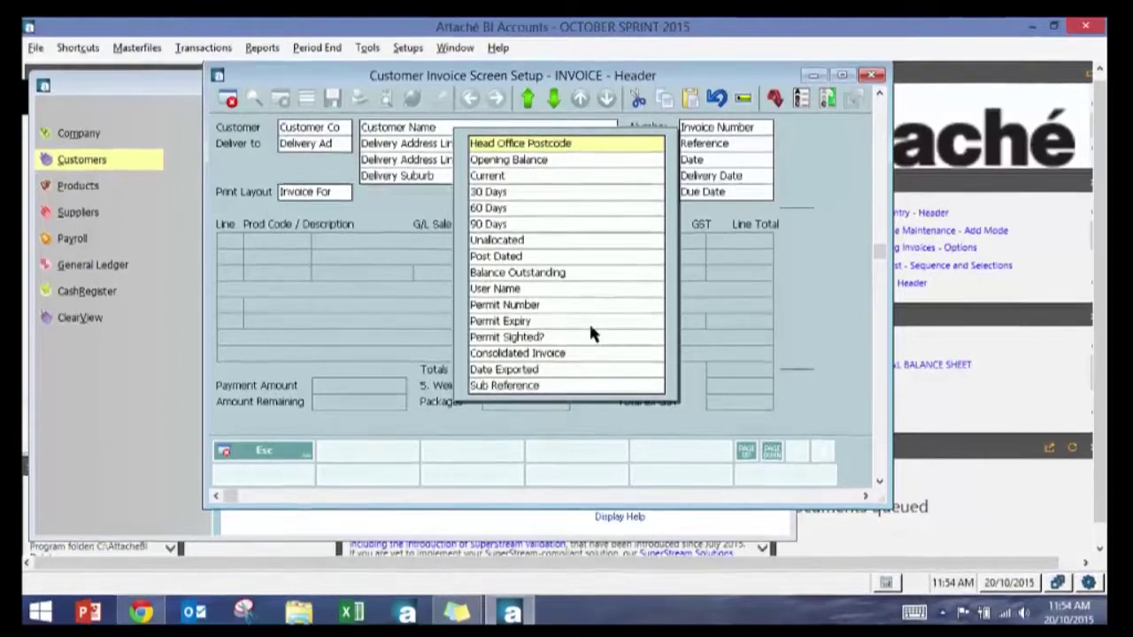
{"action": "scroll", "coordinate": [590, 326], "scroll_direction": "down", "scroll_amount": 1}
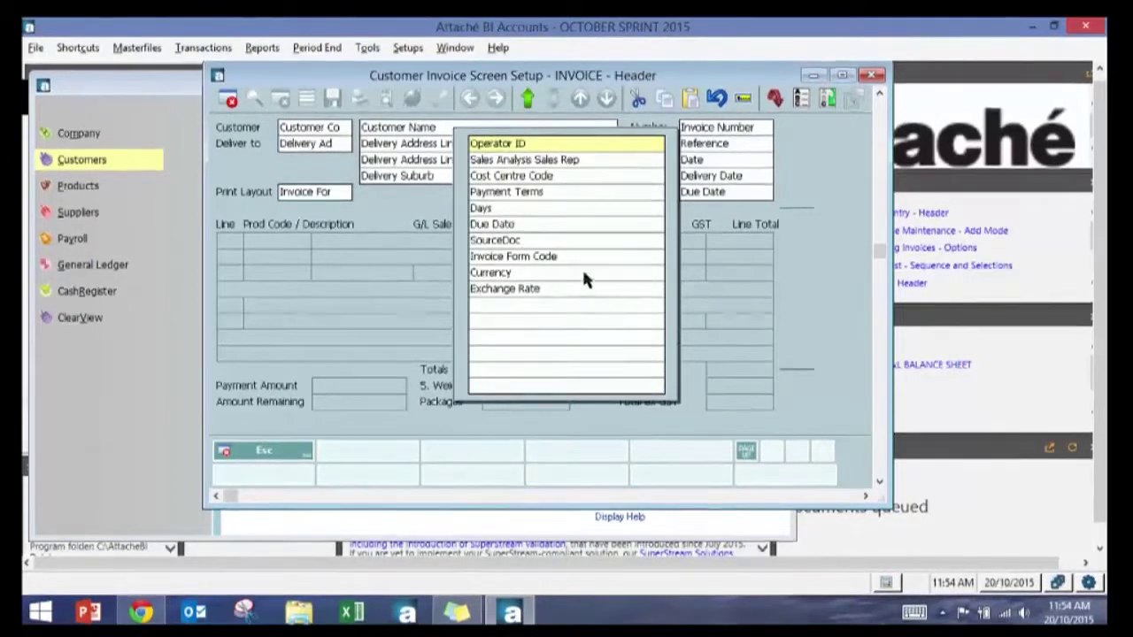
{"action": "left_click", "coordinate": [502, 241]}
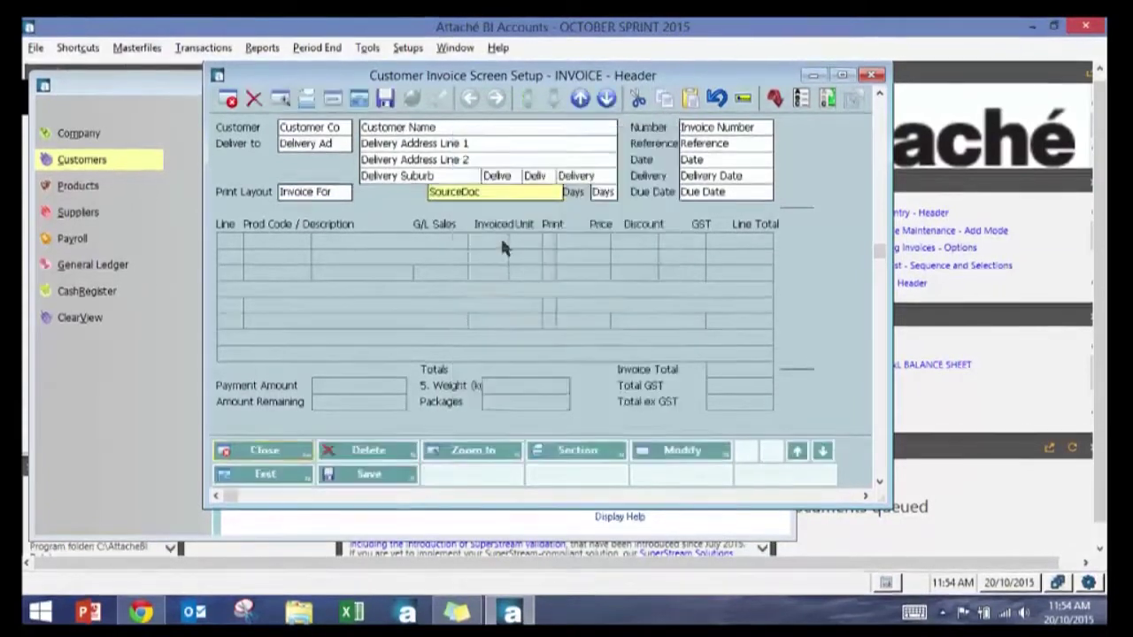
{"action": "left_click", "coordinate": [477, 206]}
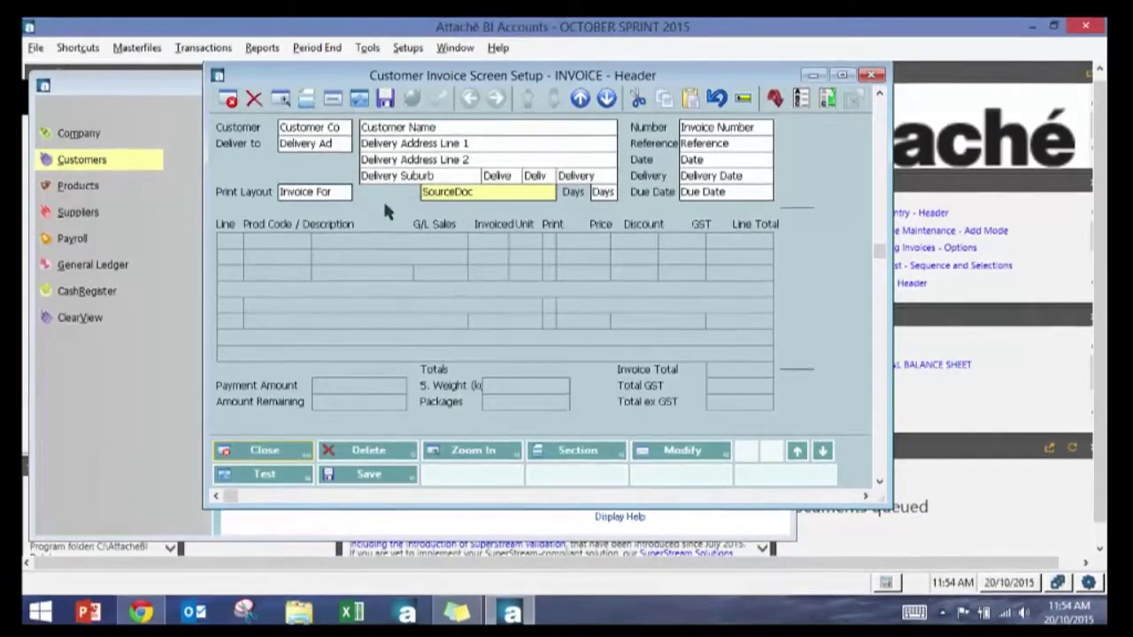
Insert a SourceDoc text label in the gap between the Print Layout field and the SourceDoc field
{"action": "left_click", "coordinate": [359, 188]}
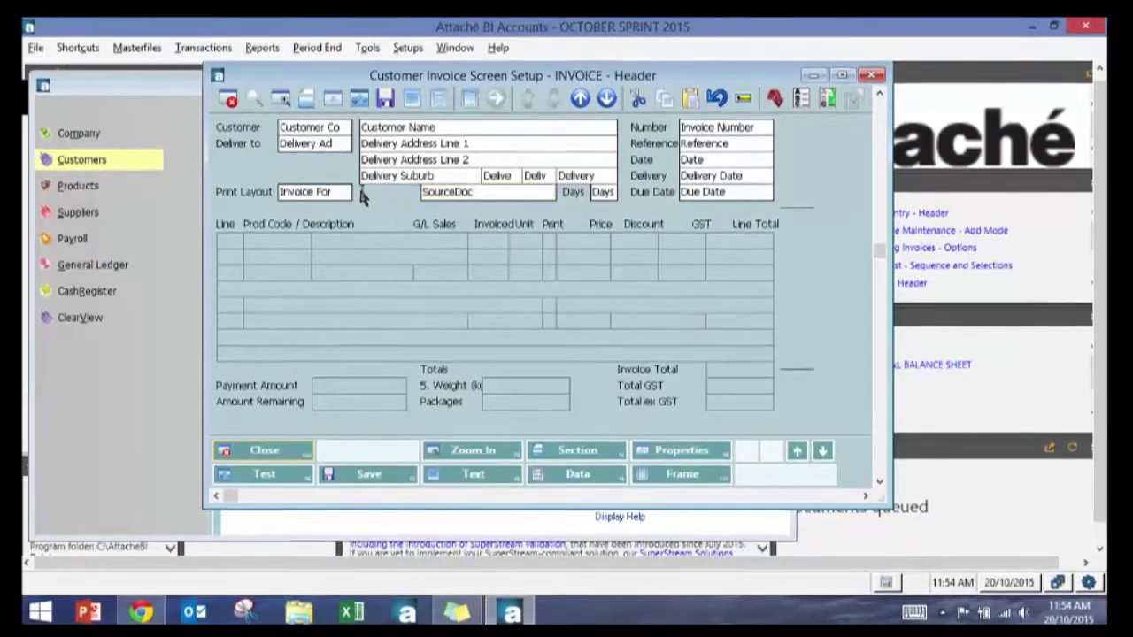
{"action": "left_click", "coordinate": [494, 472]}
{"action": "left_click", "coordinate": [452, 239]}
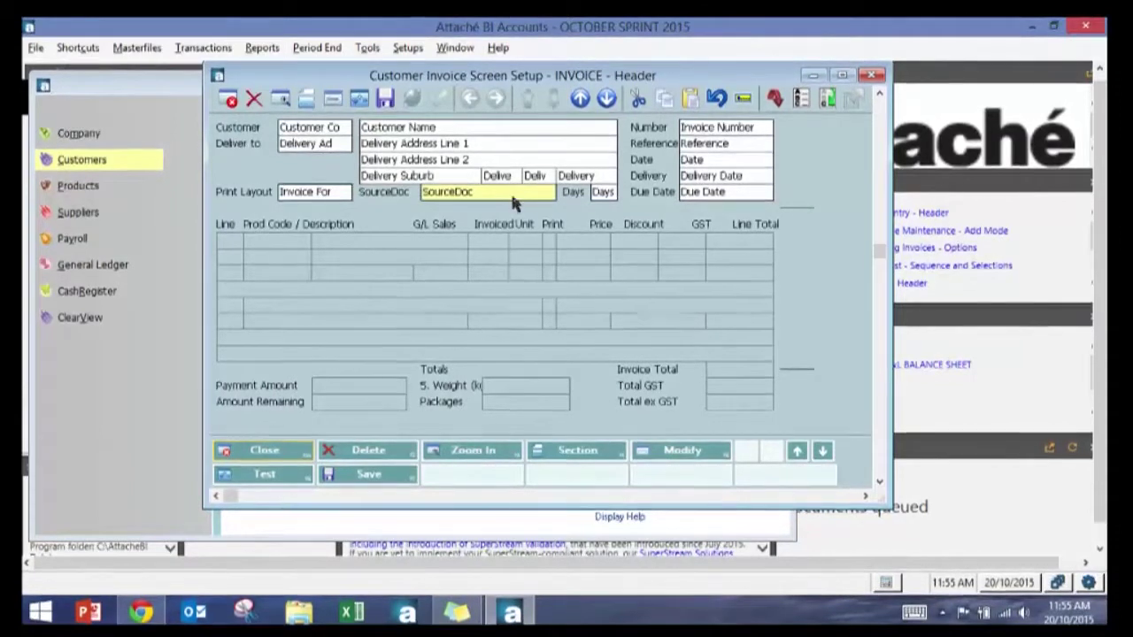
Review the SourceDoc field's properties and the available Field Status options, keeping the status as Edit
{"action": "left_click", "coordinate": [698, 453]}
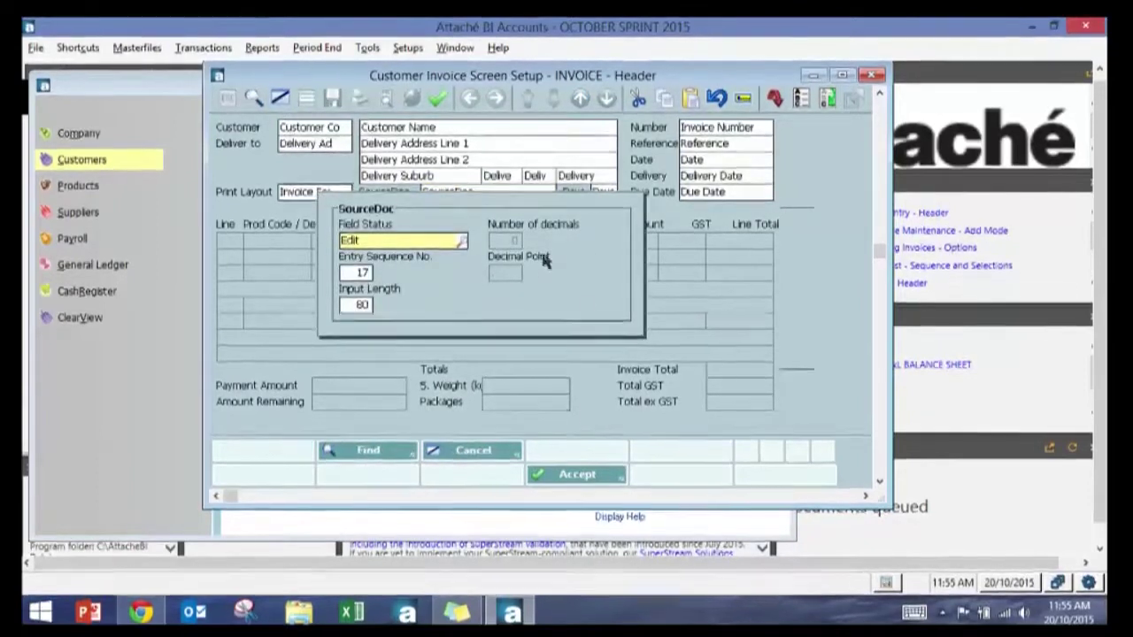
{"action": "left_click", "coordinate": [460, 242]}
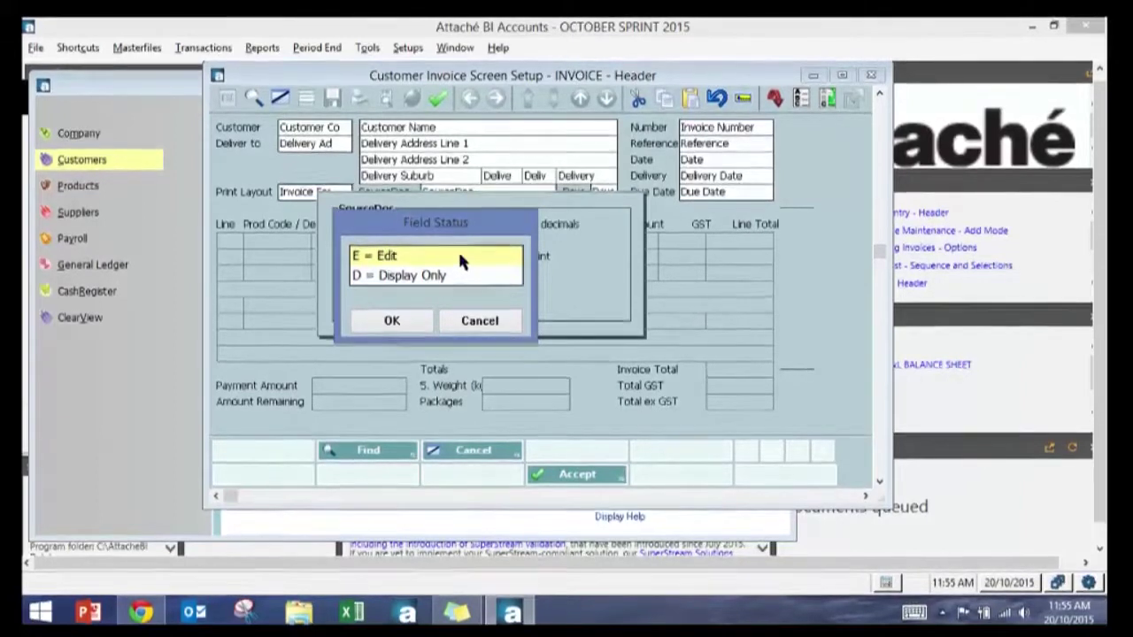
{"action": "left_click", "coordinate": [462, 321]}
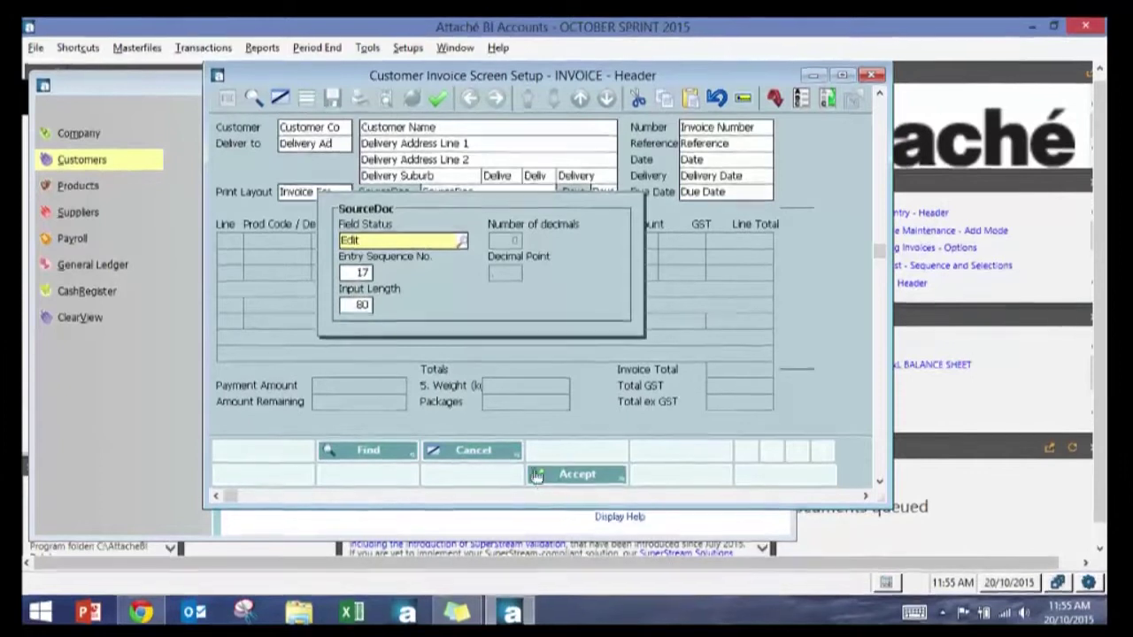
{"action": "left_click", "coordinate": [540, 474]}
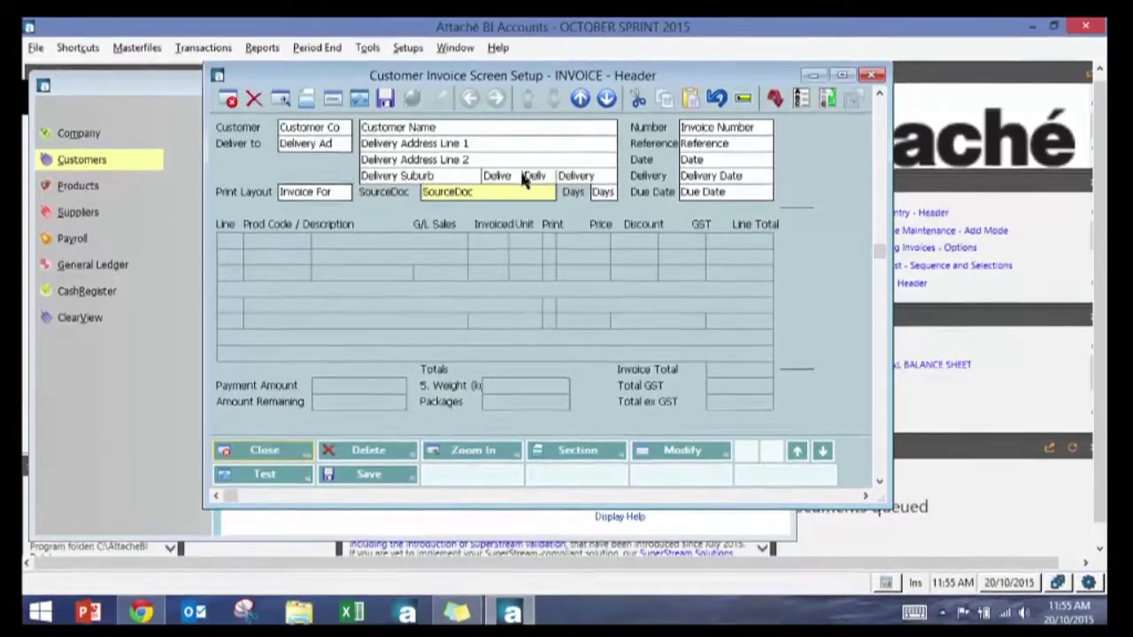
View the zoomed invoice header, save the layout as INVOICE, and close the invoice screen setup
{"action": "left_click", "coordinate": [498, 458]}
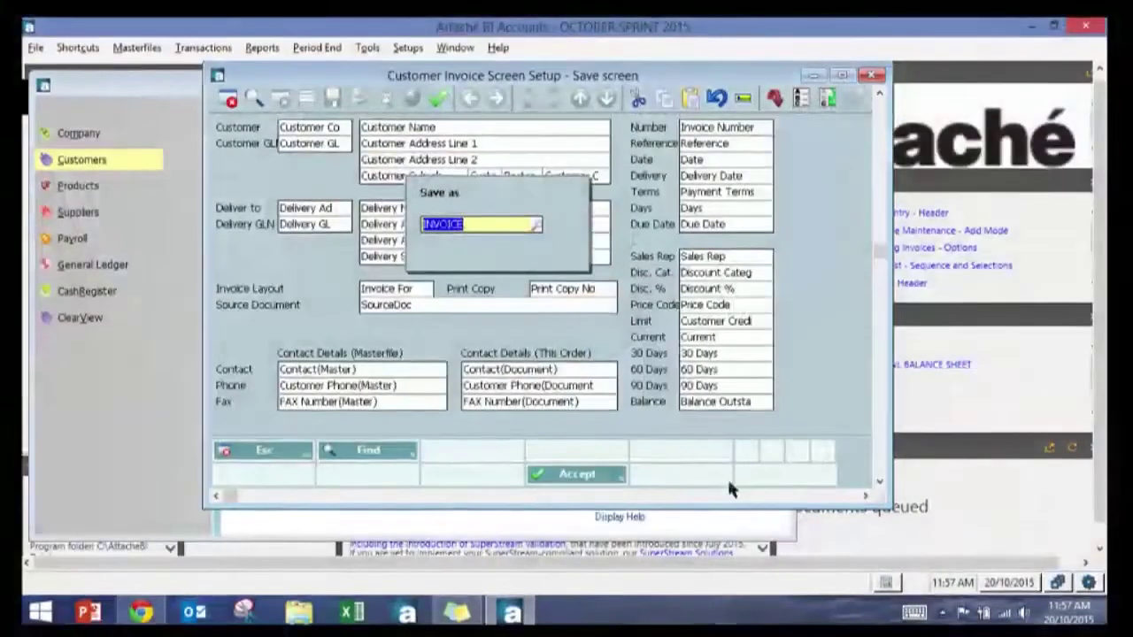
{"action": "left_click", "coordinate": [584, 479]}
{"action": "left_click", "coordinate": [263, 451]}
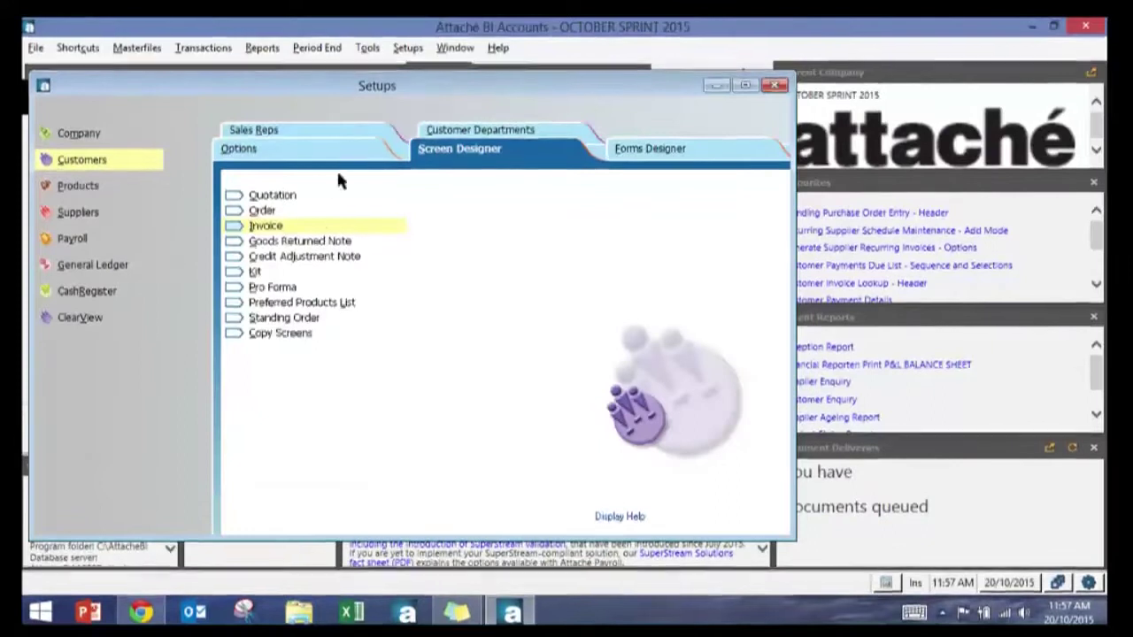
Open the customer Order screen layout and add a 90 Days data field beneath Delivery Country, aligned with the end of the address block
{"action": "double_click", "coordinate": [262, 212]}
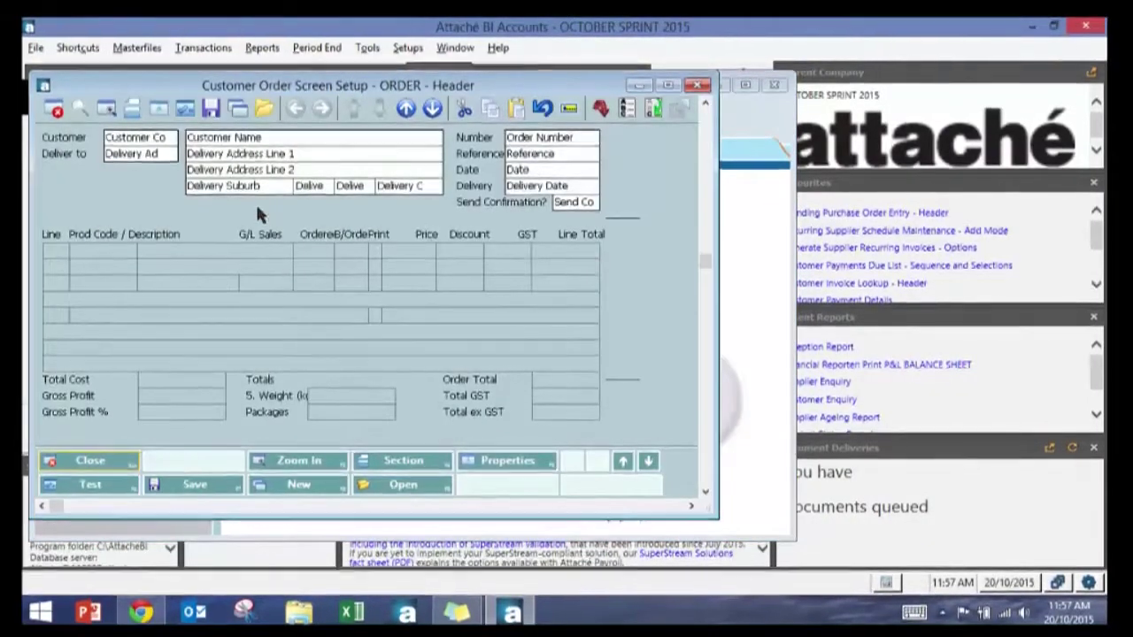
{"action": "left_click", "coordinate": [402, 484]}
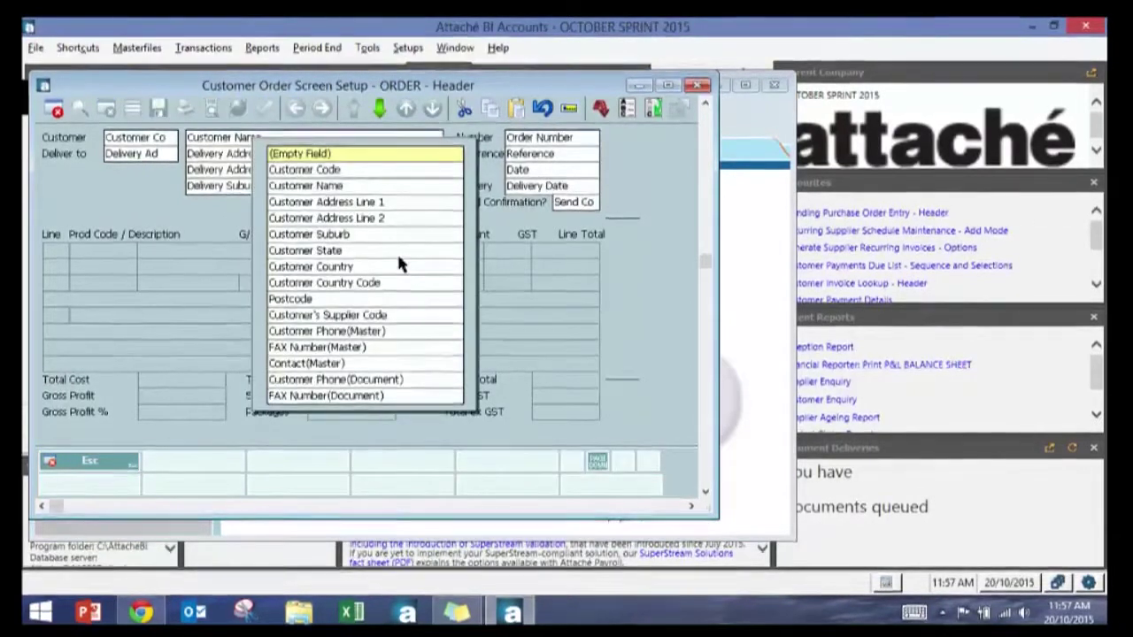
{"action": "scroll", "coordinate": [397, 251], "scroll_direction": "down", "scroll_amount": 15}
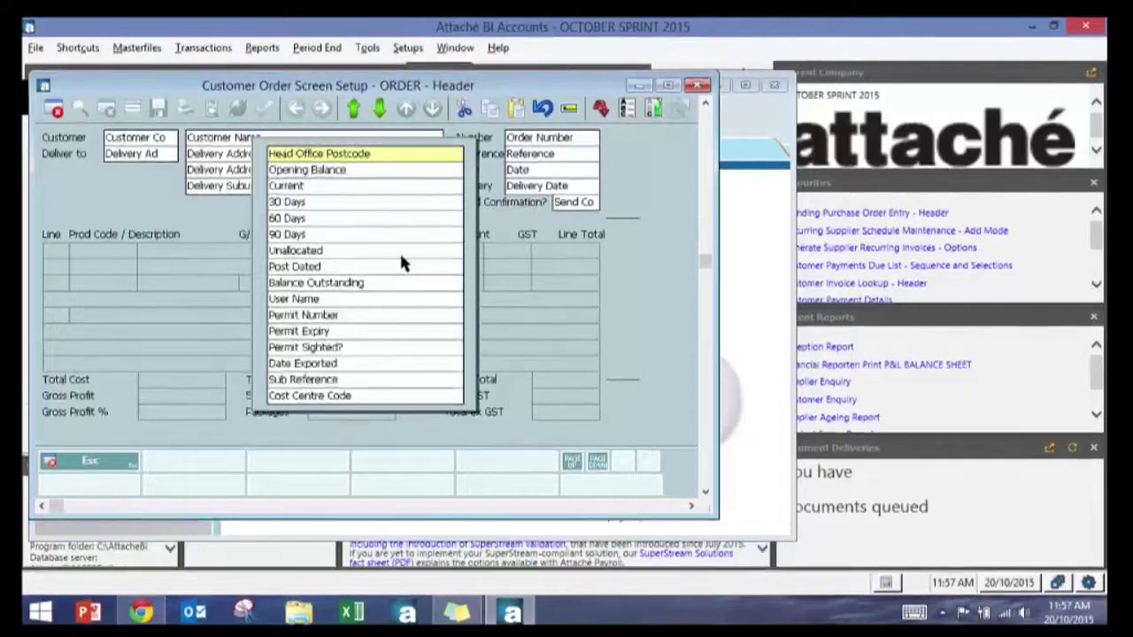
{"action": "scroll", "coordinate": [401, 252], "scroll_direction": "down", "scroll_amount": 3}
{"action": "scroll", "coordinate": [387, 251], "scroll_direction": "up", "scroll_amount": 3}
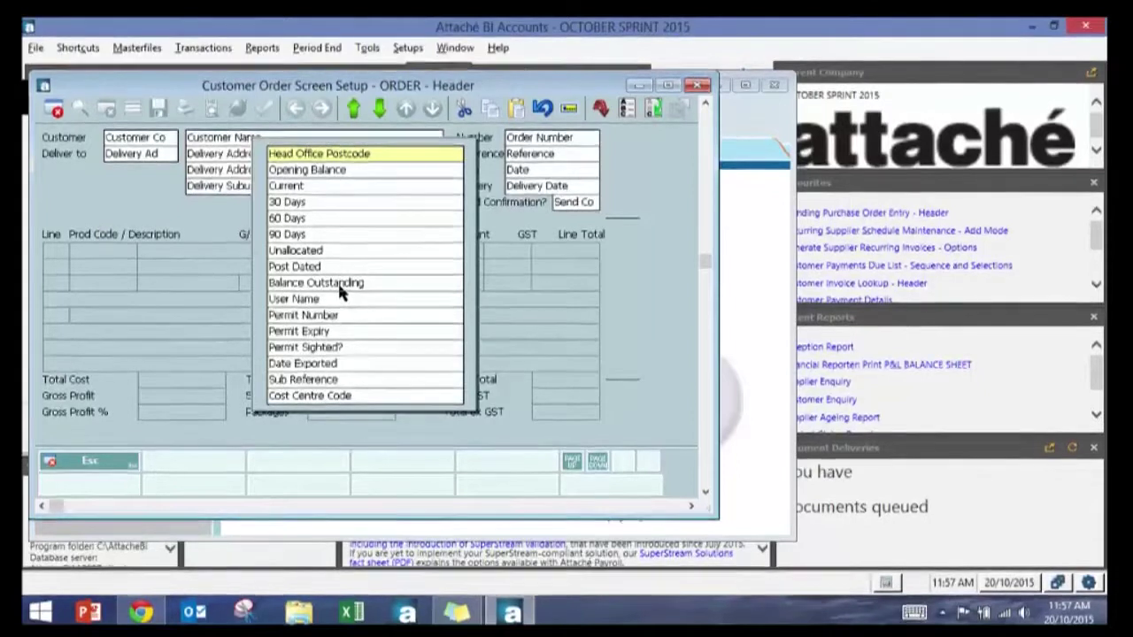
{"action": "left_click", "coordinate": [342, 234]}
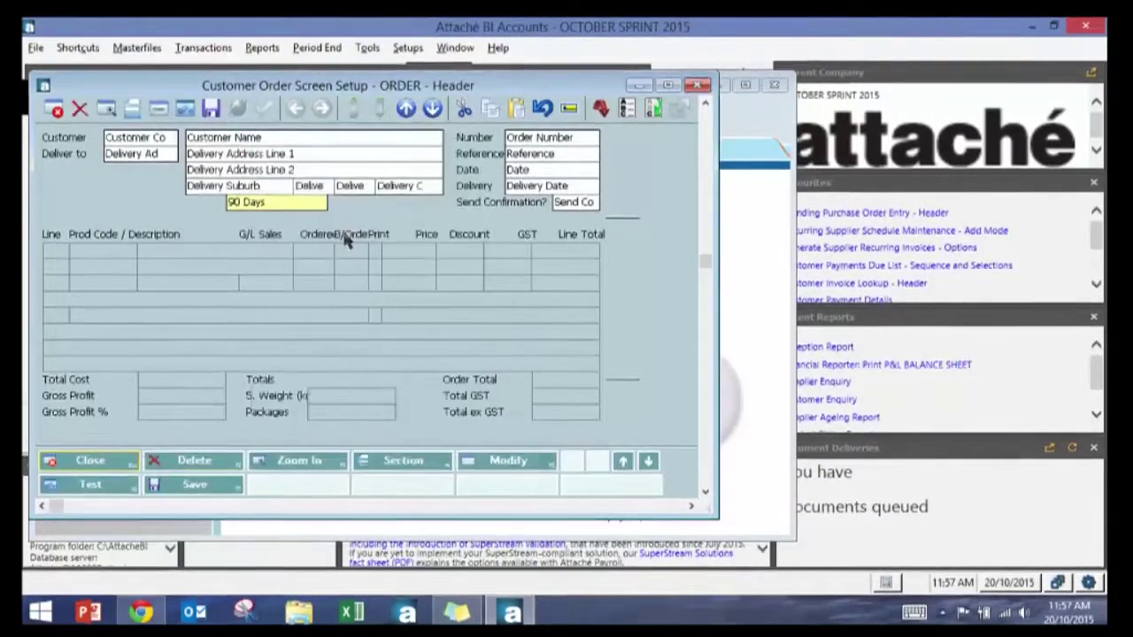
{"action": "left_click_drag", "start_coordinate": [271, 207], "coordinate": [382, 205]}
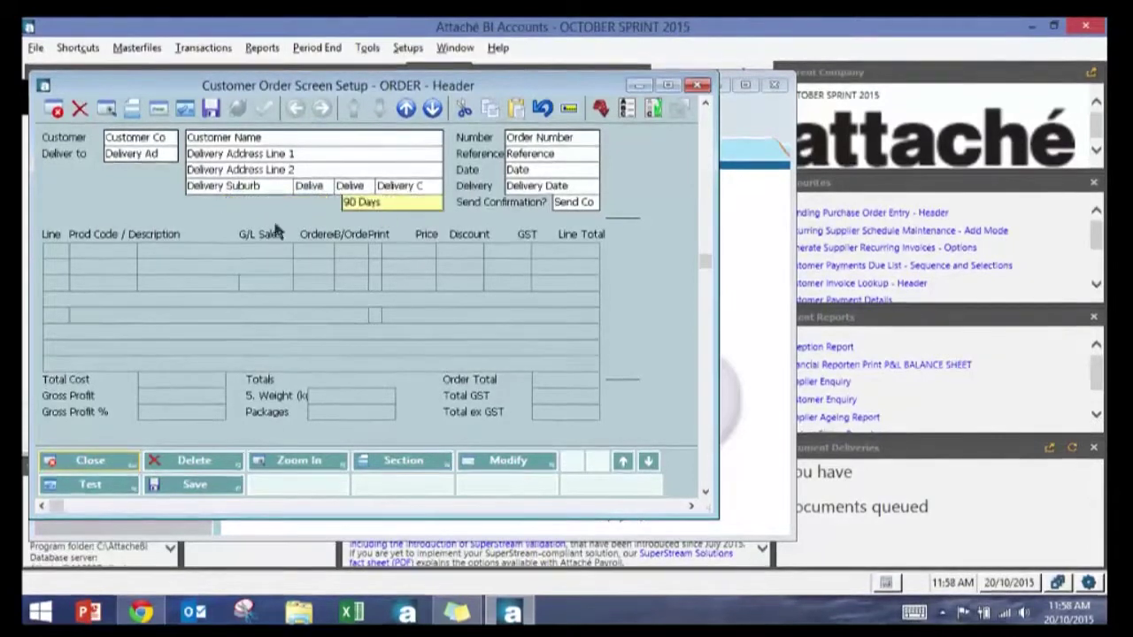
Add a 90 Days text label in front of the 90 Days field and save the order layout
{"action": "left_click", "coordinate": [301, 484]}
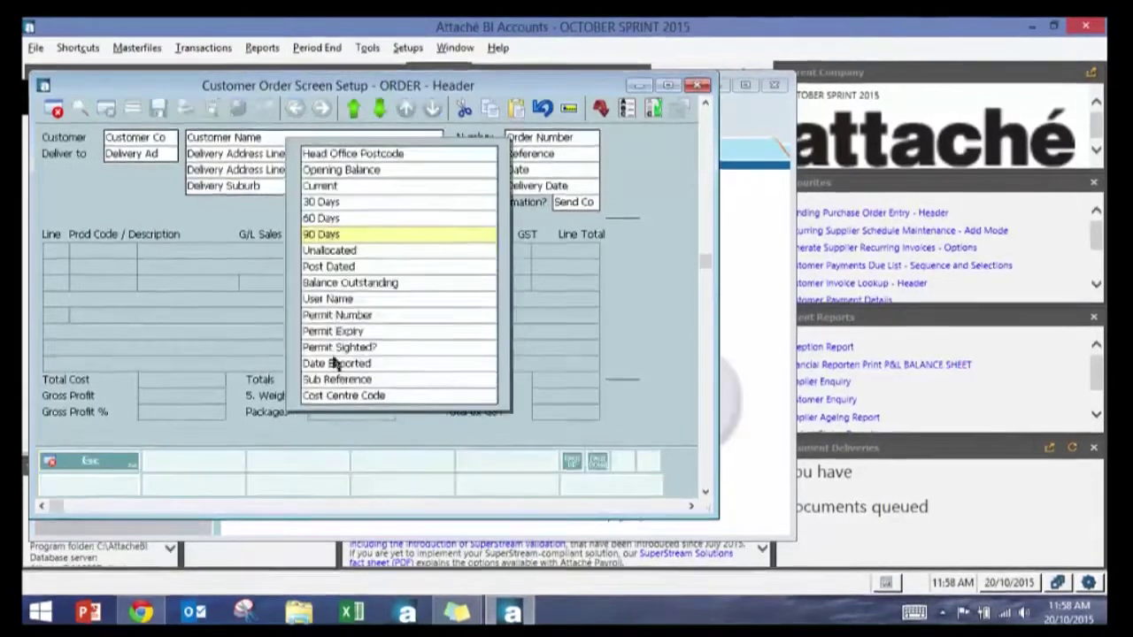
{"action": "left_click", "coordinate": [319, 235]}
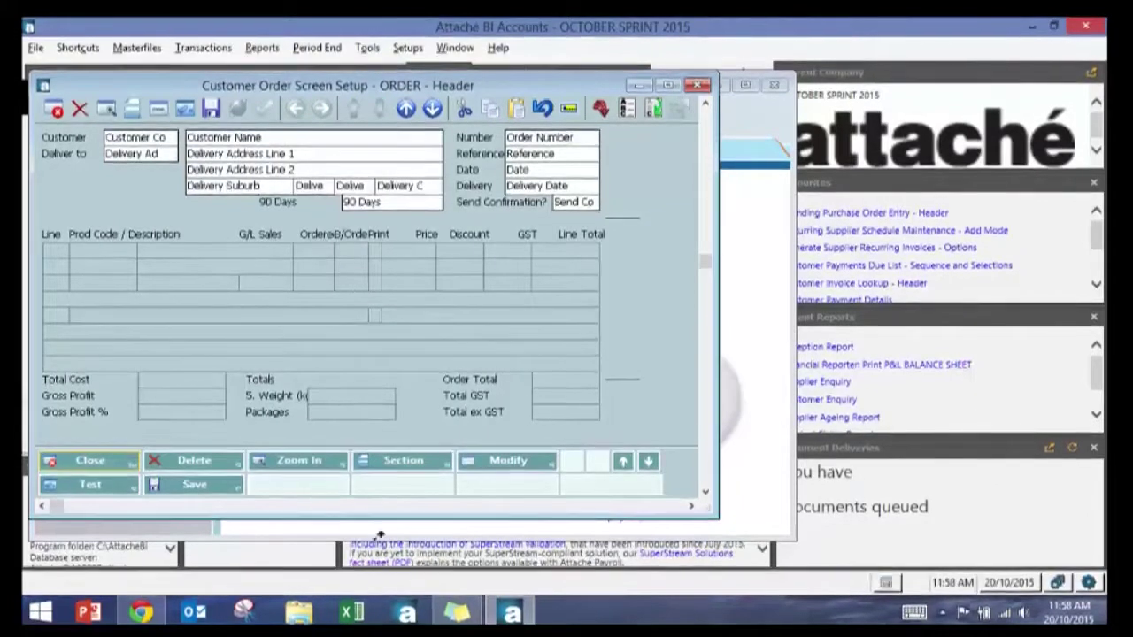
{"action": "left_click", "coordinate": [184, 485]}
{"action": "left_click", "coordinate": [398, 483]}
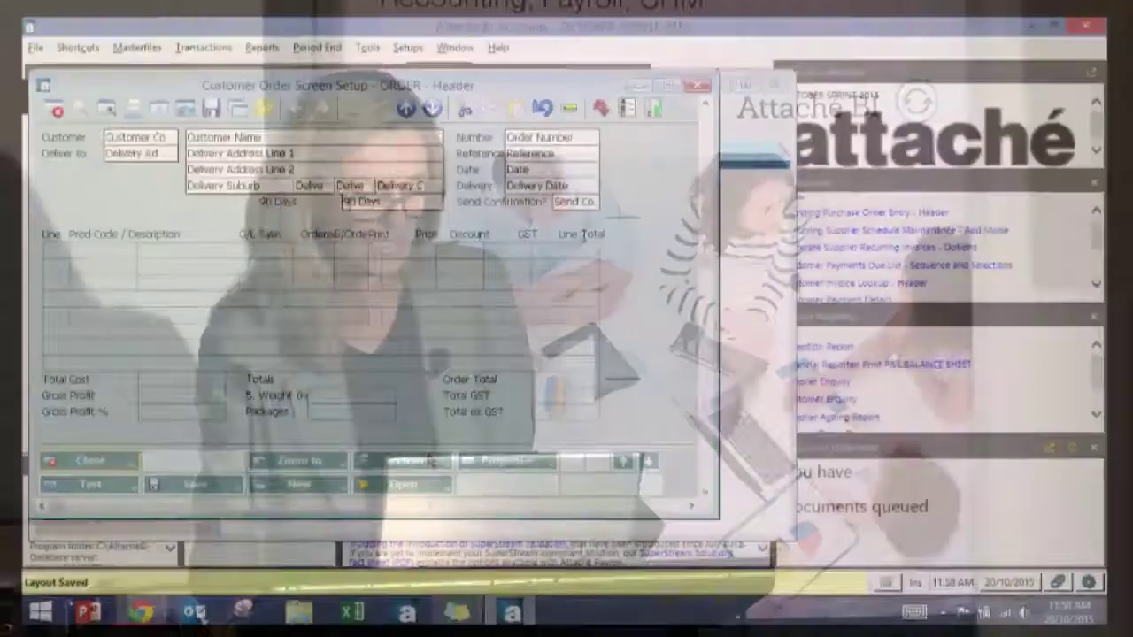
Examine the order's Product Line section and its zoomed detail layout, and close the order screen setup
{"action": "left_click", "coordinate": [426, 467]}
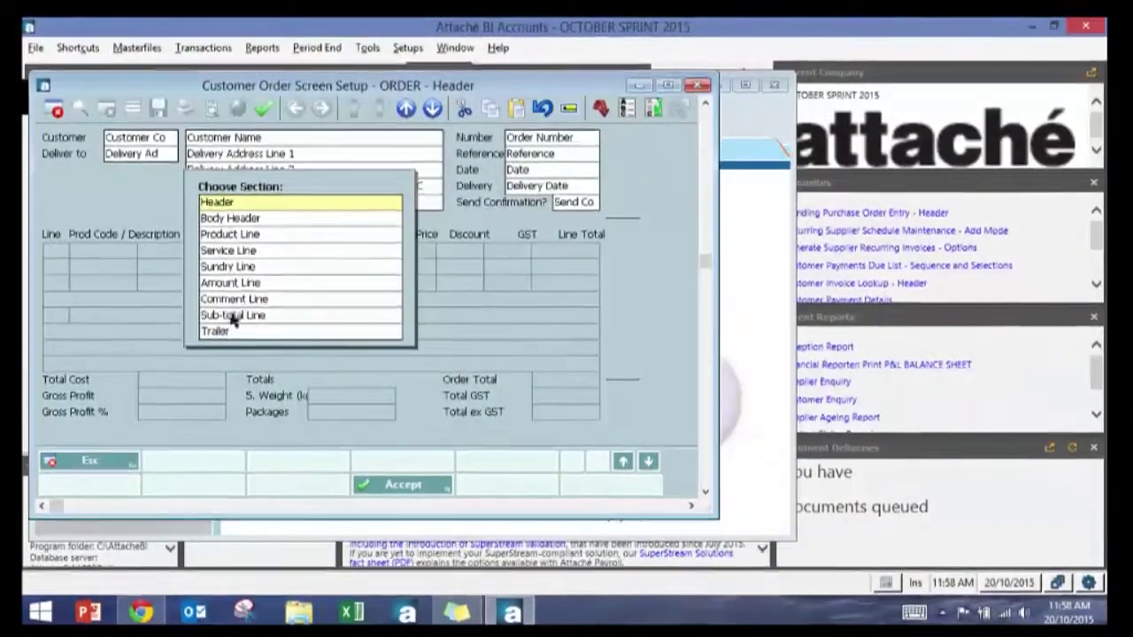
{"action": "double_click", "coordinate": [232, 234]}
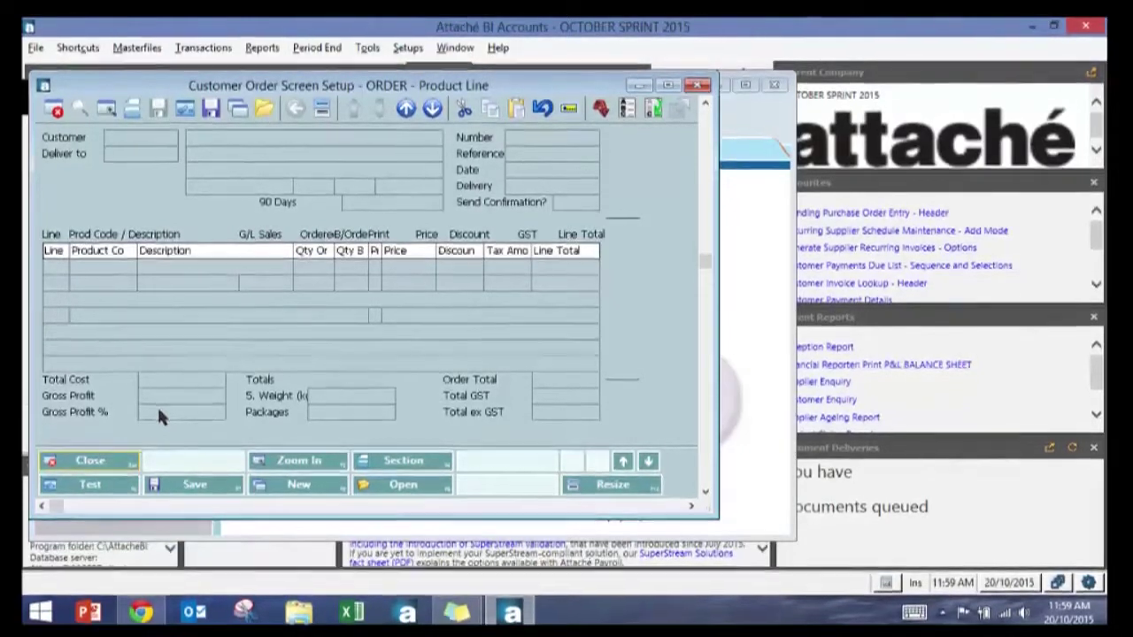
{"action": "left_click", "coordinate": [301, 461]}
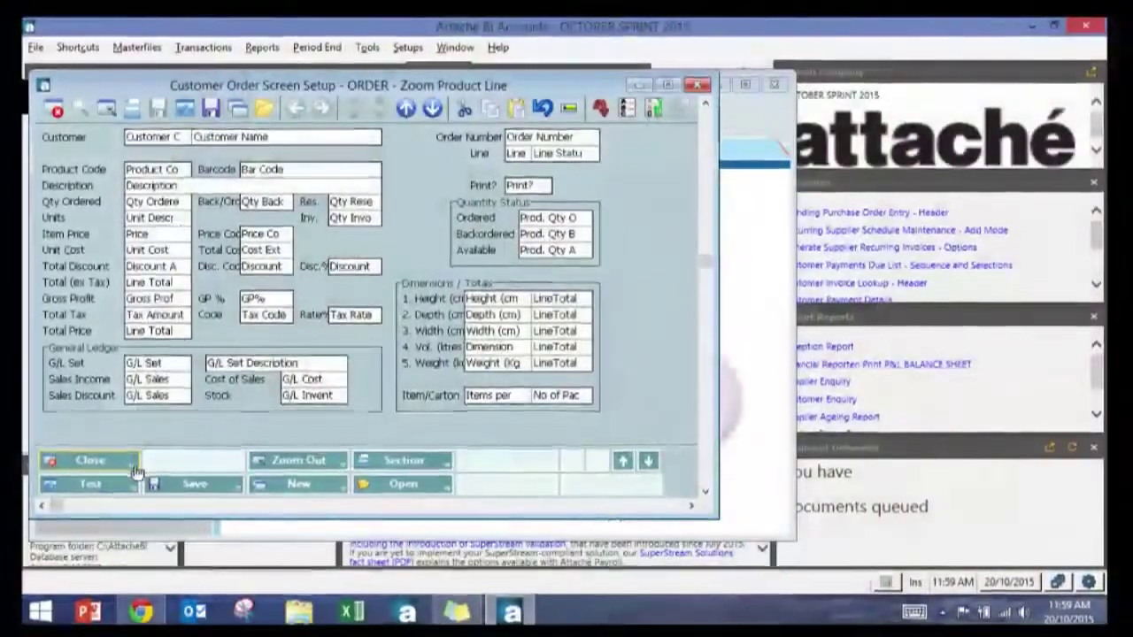
{"action": "left_click", "coordinate": [125, 462]}
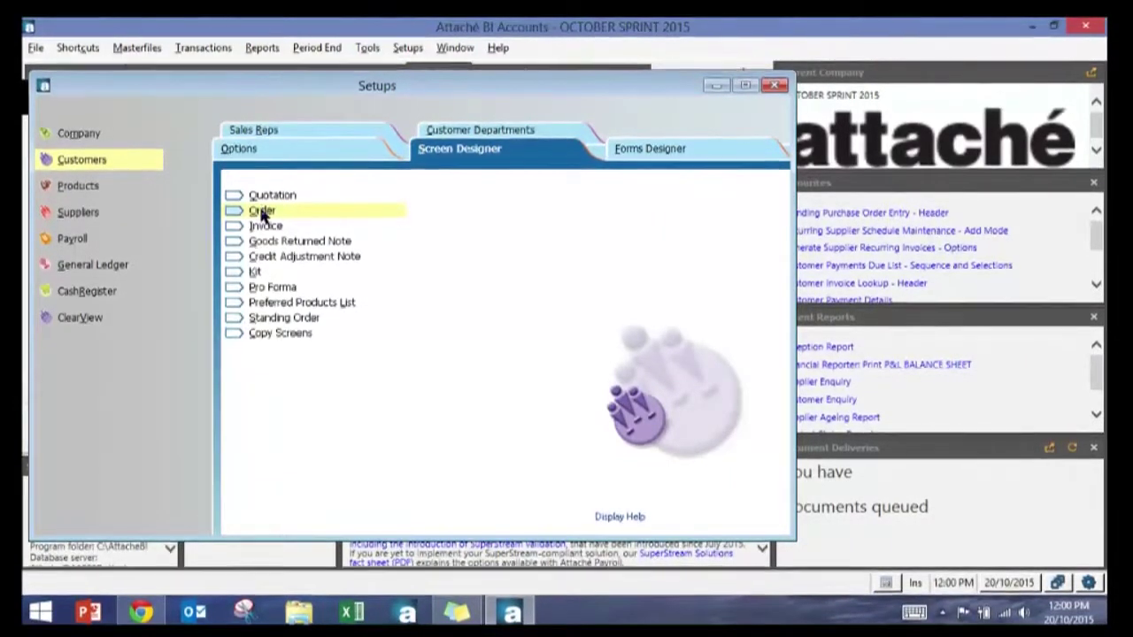
Open the customer Order screen layout and set its background to the bright pink basic colour
{"action": "left_click", "coordinate": [262, 213]}
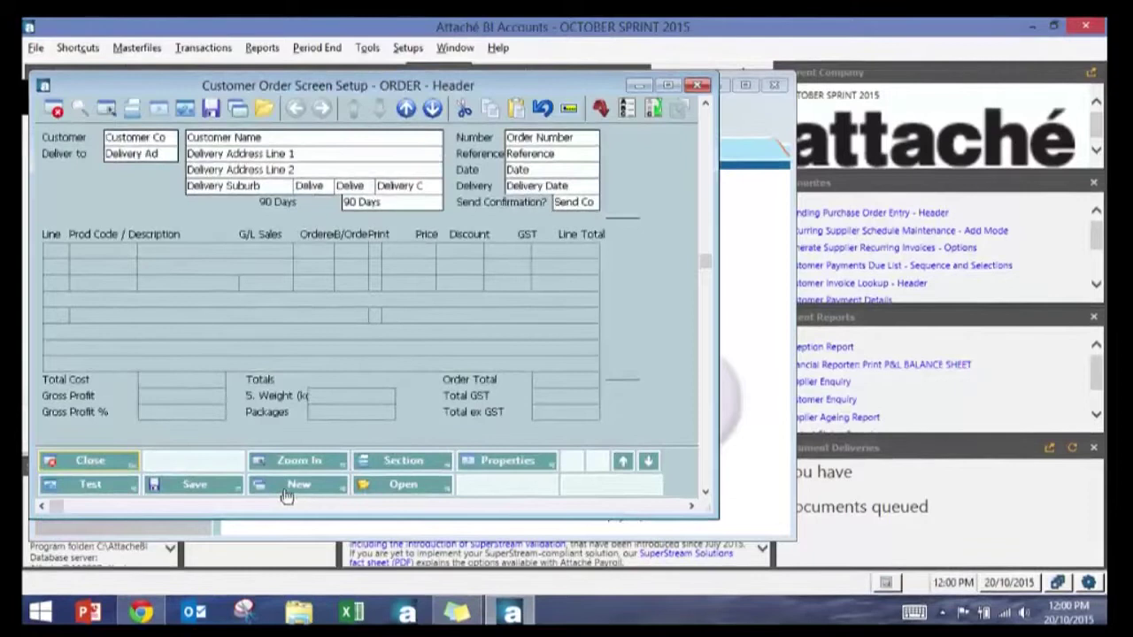
{"action": "left_click", "coordinate": [478, 464]}
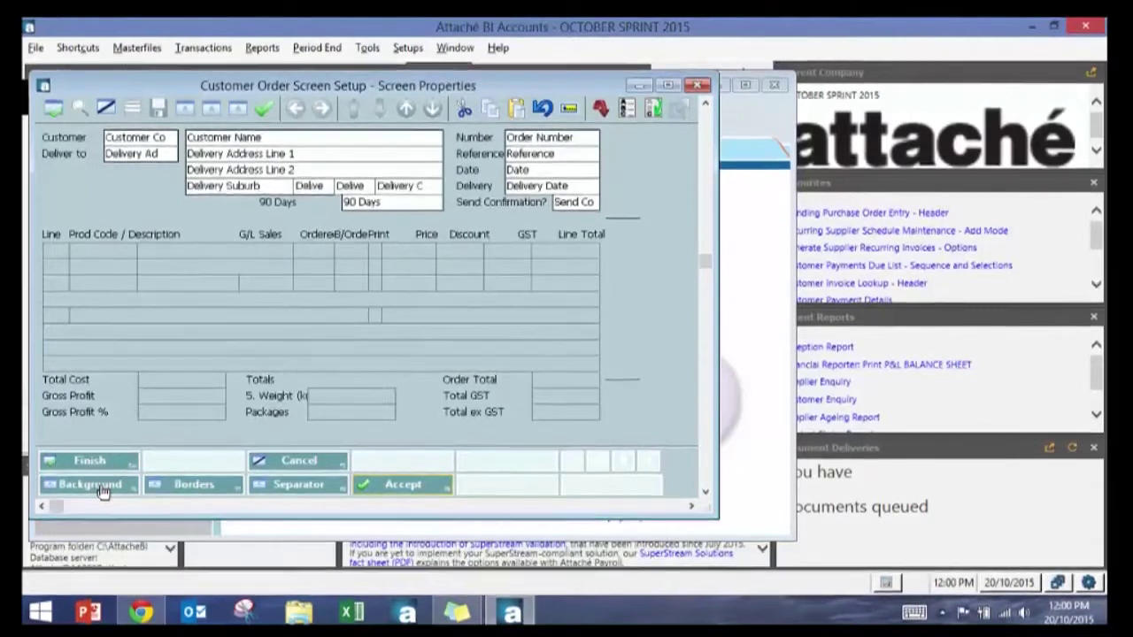
{"action": "left_click", "coordinate": [102, 489]}
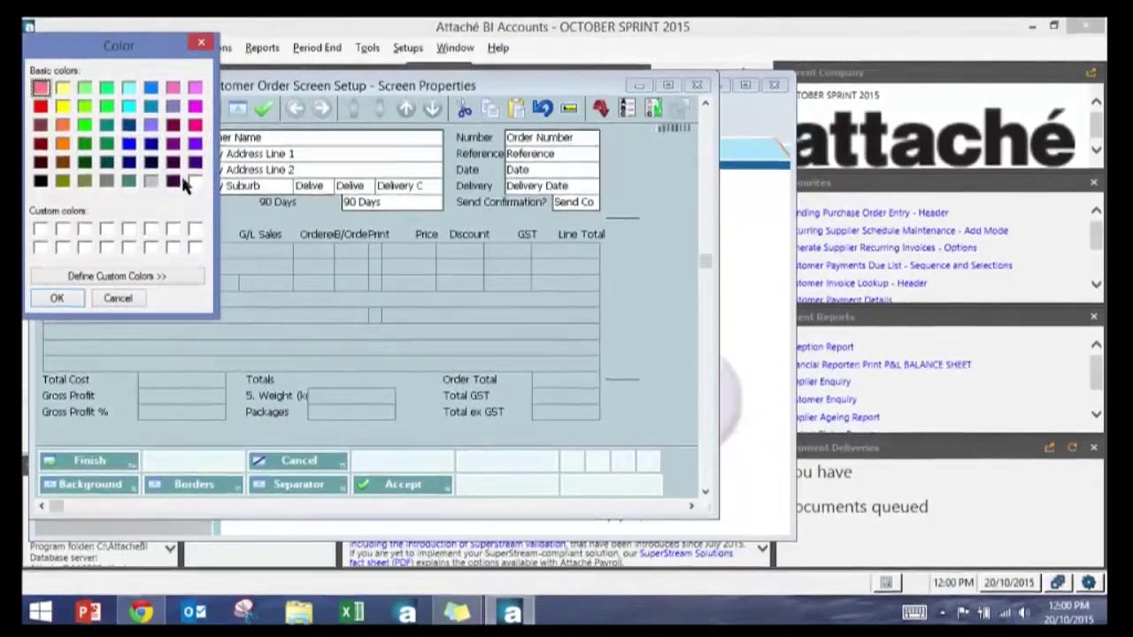
{"action": "left_click", "coordinate": [195, 126]}
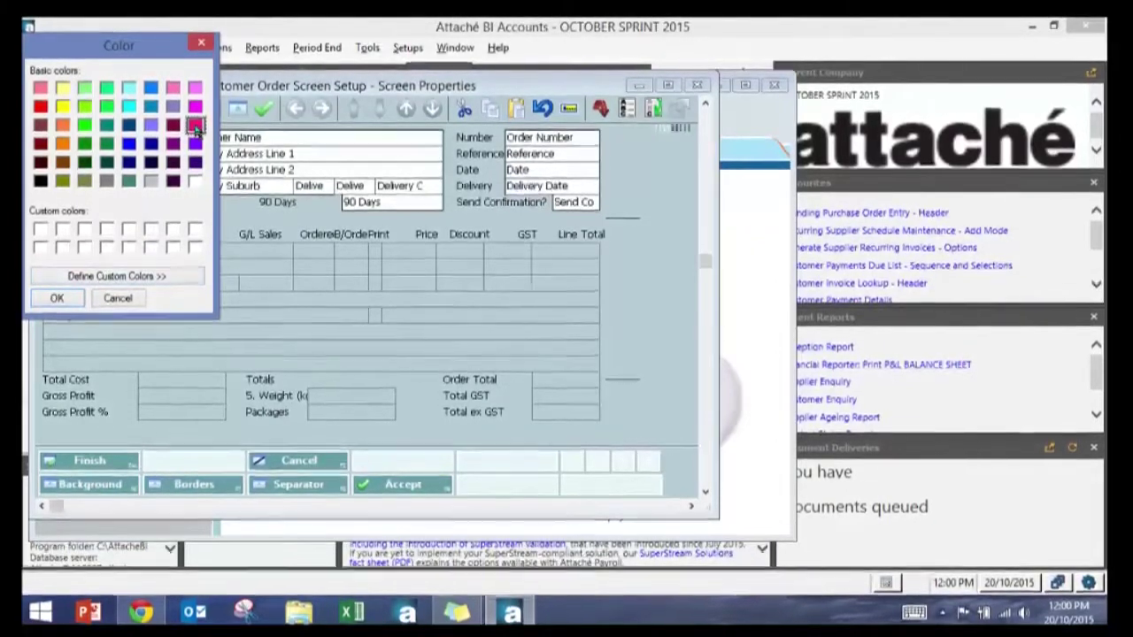
{"action": "left_click", "coordinate": [59, 297]}
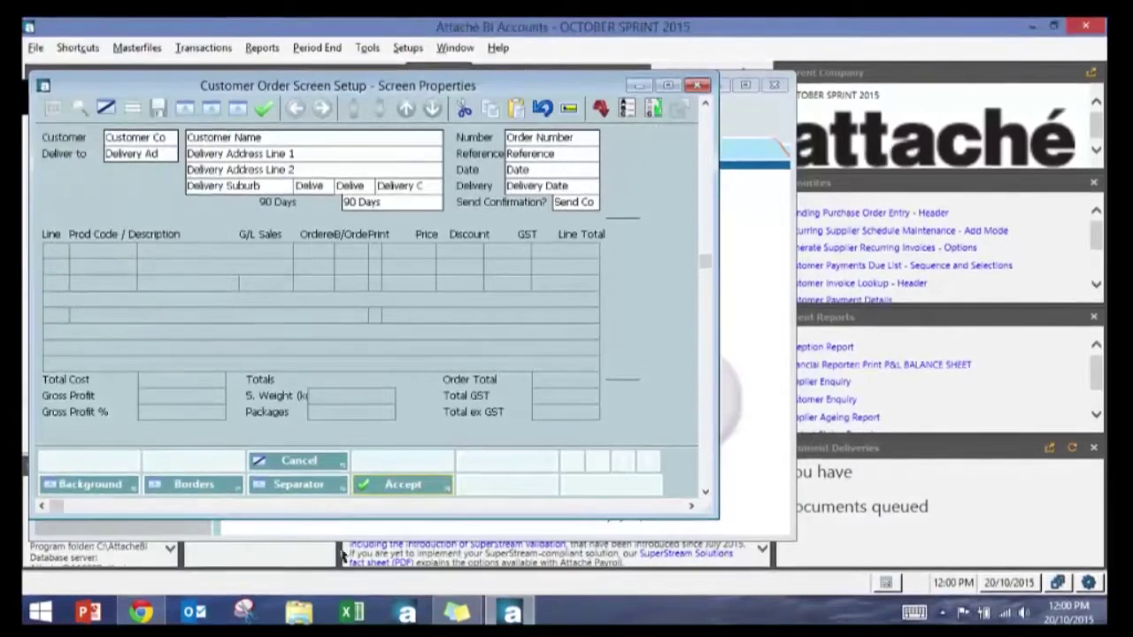
{"action": "left_click", "coordinate": [366, 488]}
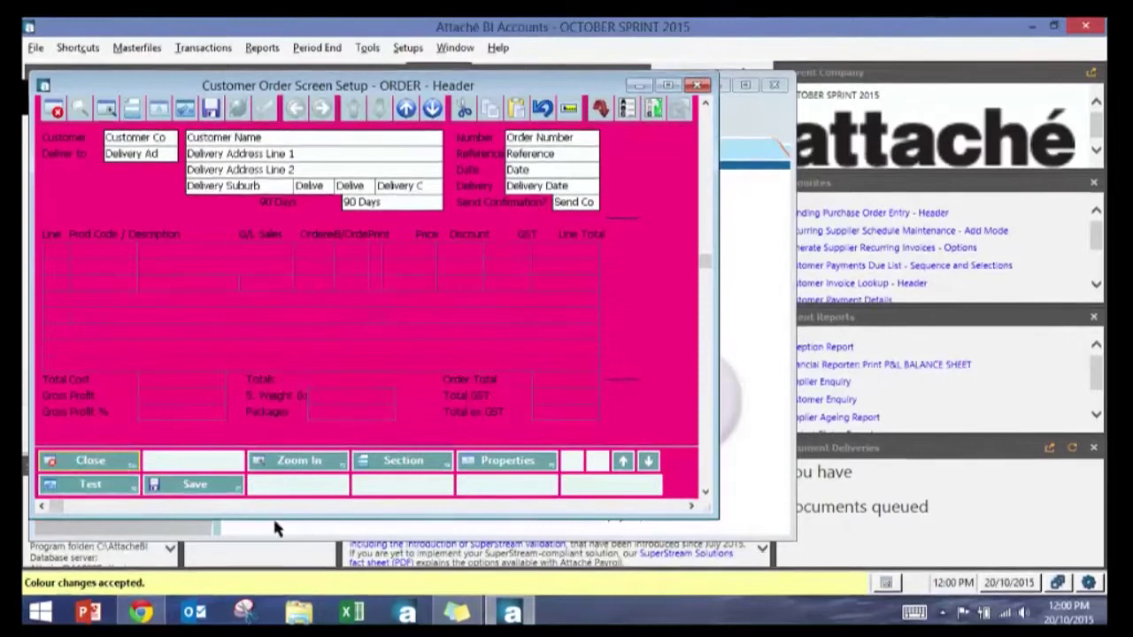
Lighten the order screen's pink background to luminosity 197 using a custom colour and accept the change
{"action": "left_click", "coordinate": [483, 464]}
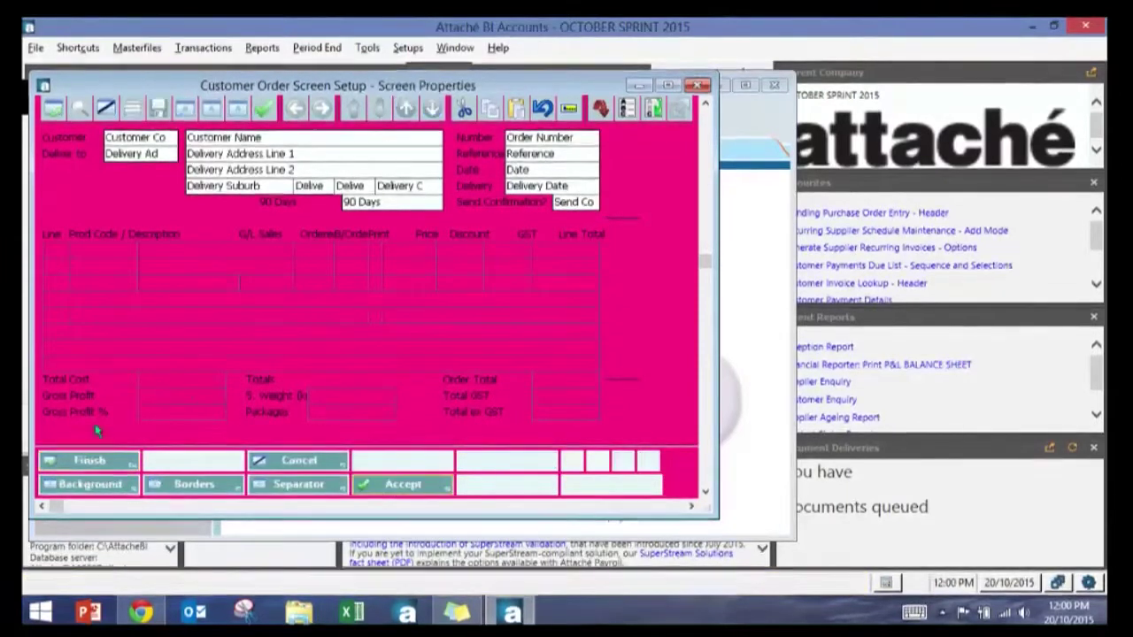
{"action": "left_click", "coordinate": [88, 484]}
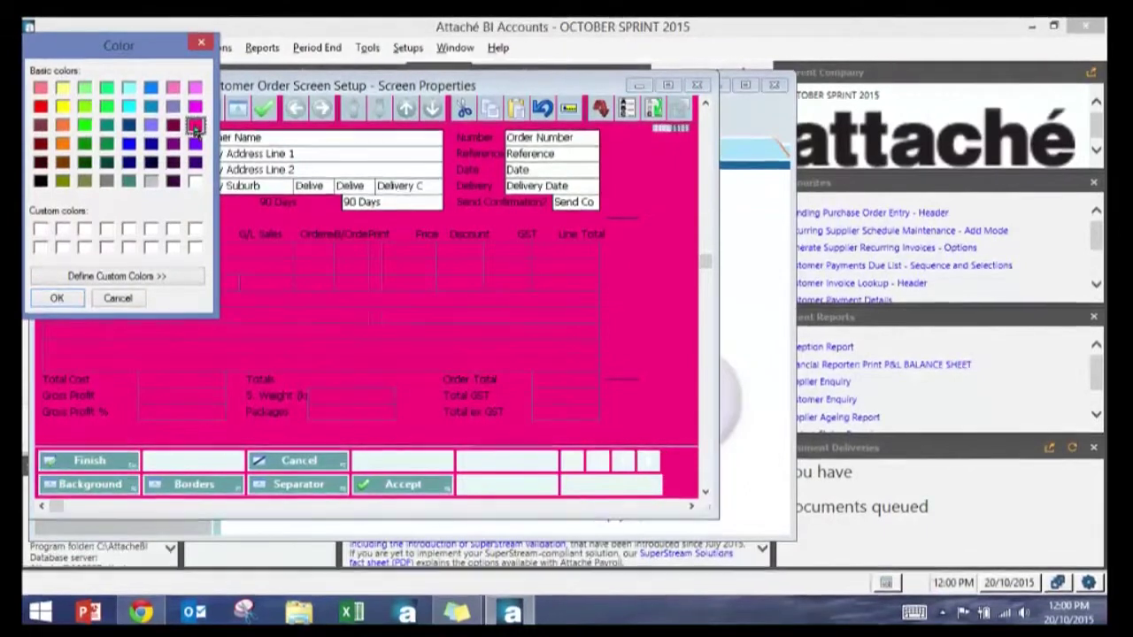
{"action": "left_click", "coordinate": [155, 277]}
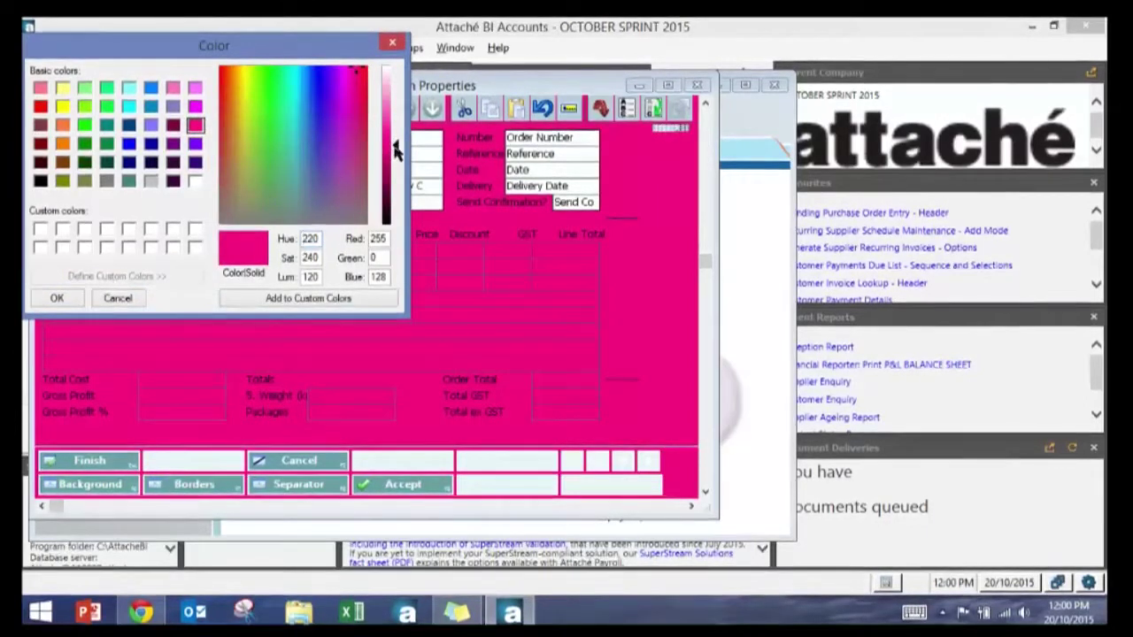
{"action": "left_click_drag", "start_coordinate": [395, 144], "coordinate": [396, 102]}
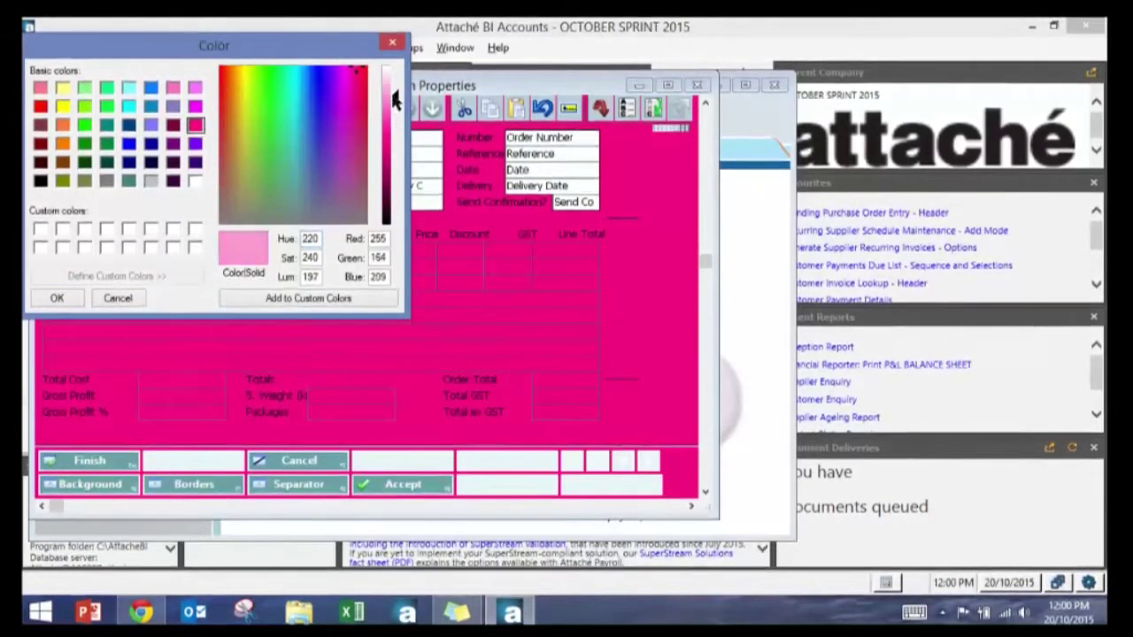
{"action": "left_click", "coordinate": [55, 295]}
{"action": "left_click", "coordinate": [392, 486]}
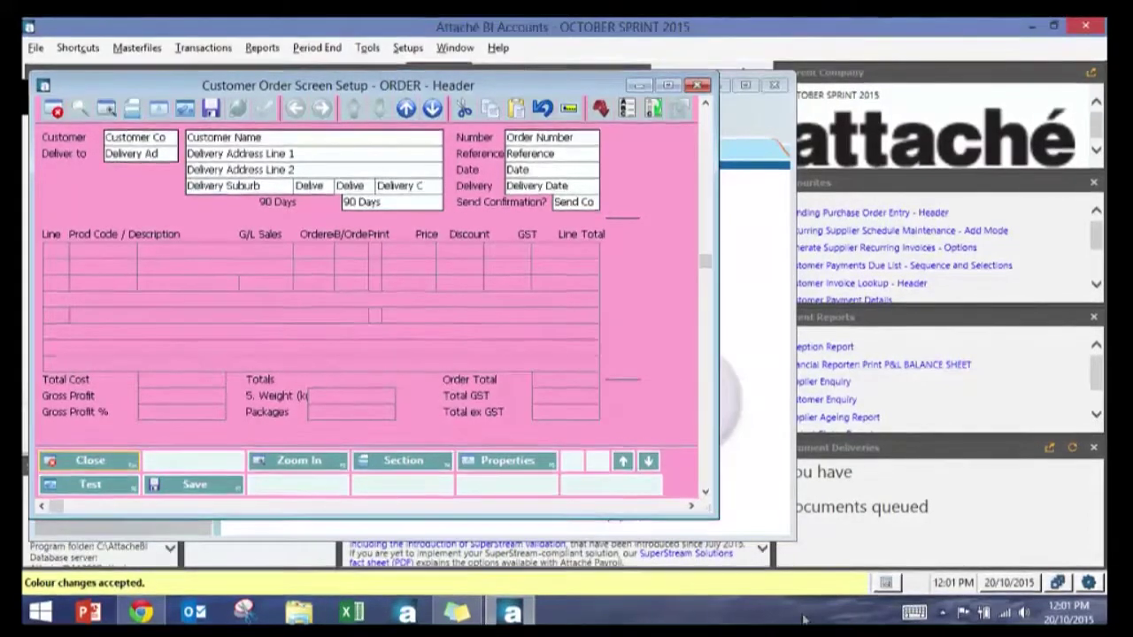
Save the recoloured order layout as ORDER and close the order screen setup
{"action": "left_click", "coordinate": [698, 85]}
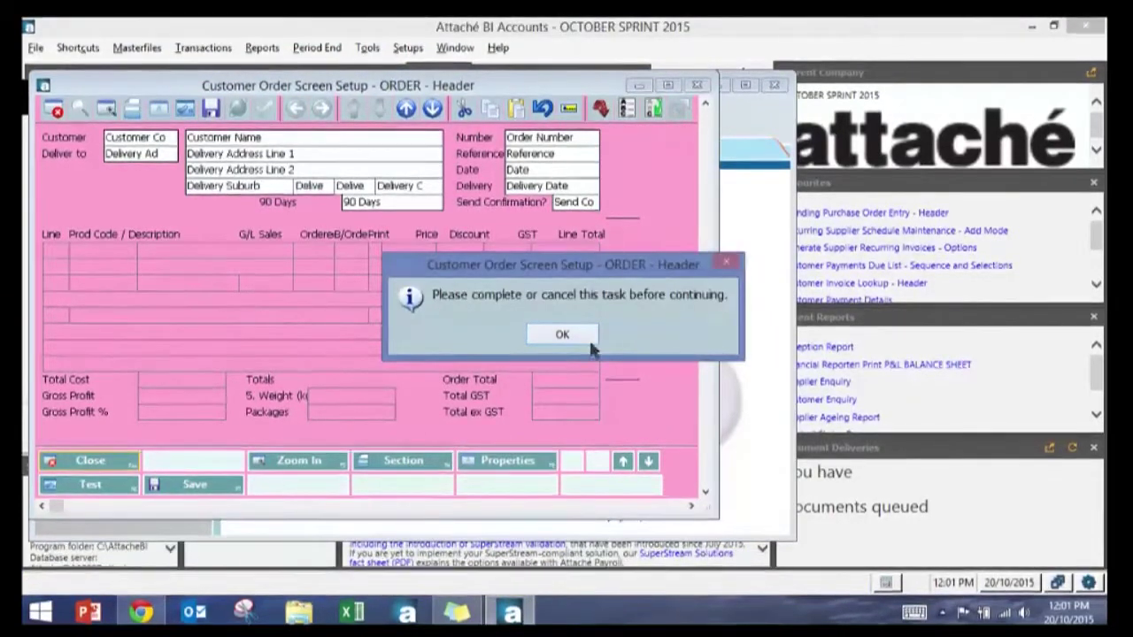
{"action": "left_click", "coordinate": [562, 335]}
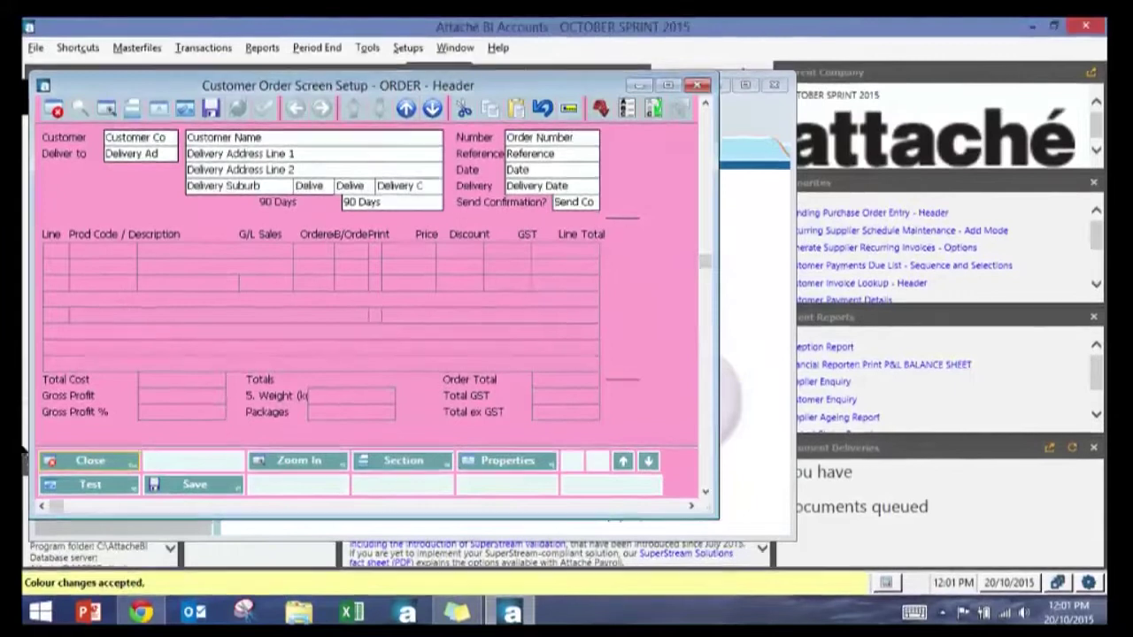
{"action": "left_click", "coordinate": [76, 460]}
{"action": "left_click", "coordinate": [523, 334]}
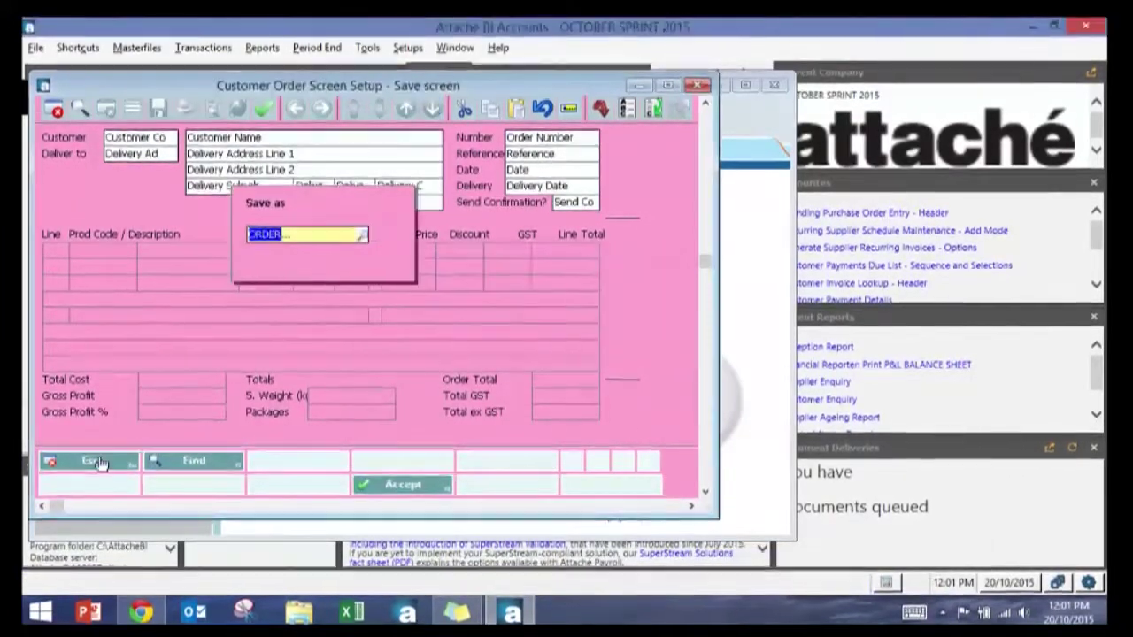
{"action": "left_click", "coordinate": [417, 482]}
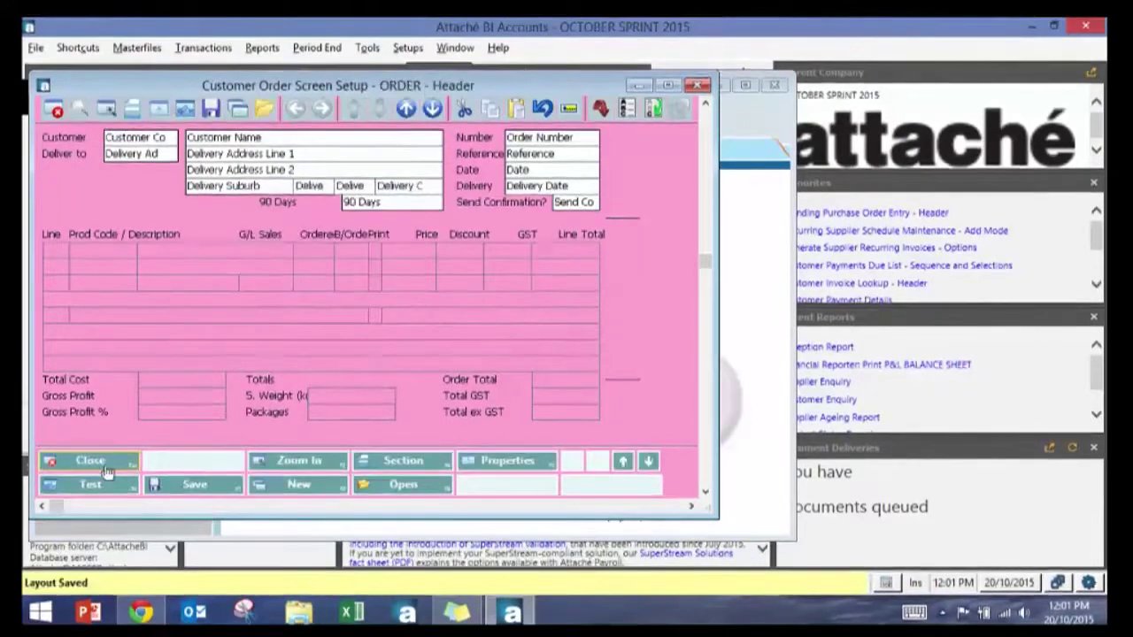
{"action": "left_click", "coordinate": [88, 460]}
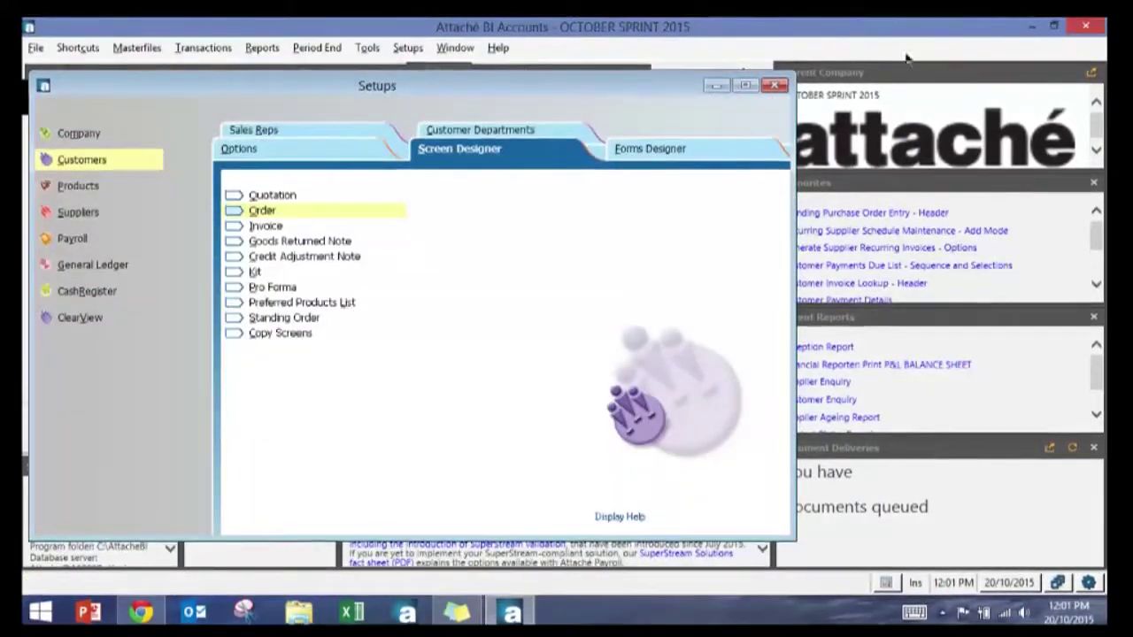
Close the setups and open customer order entry for creating or modifying an order
{"action": "left_click", "coordinate": [775, 85]}
{"action": "left_click", "coordinate": [199, 46]}
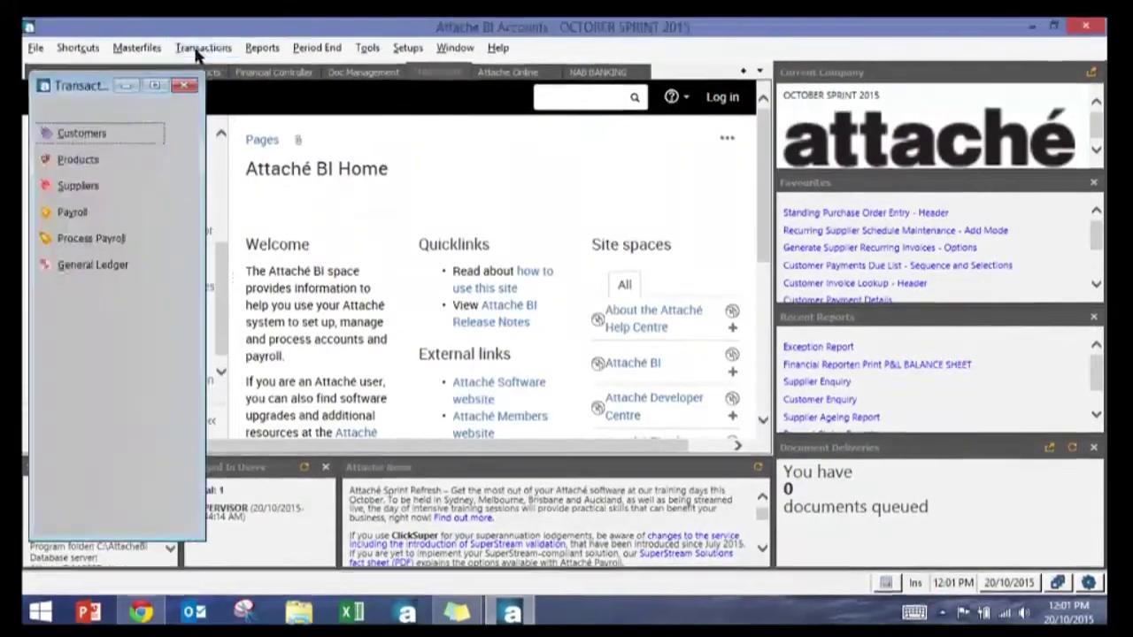
{"action": "left_click", "coordinate": [79, 134]}
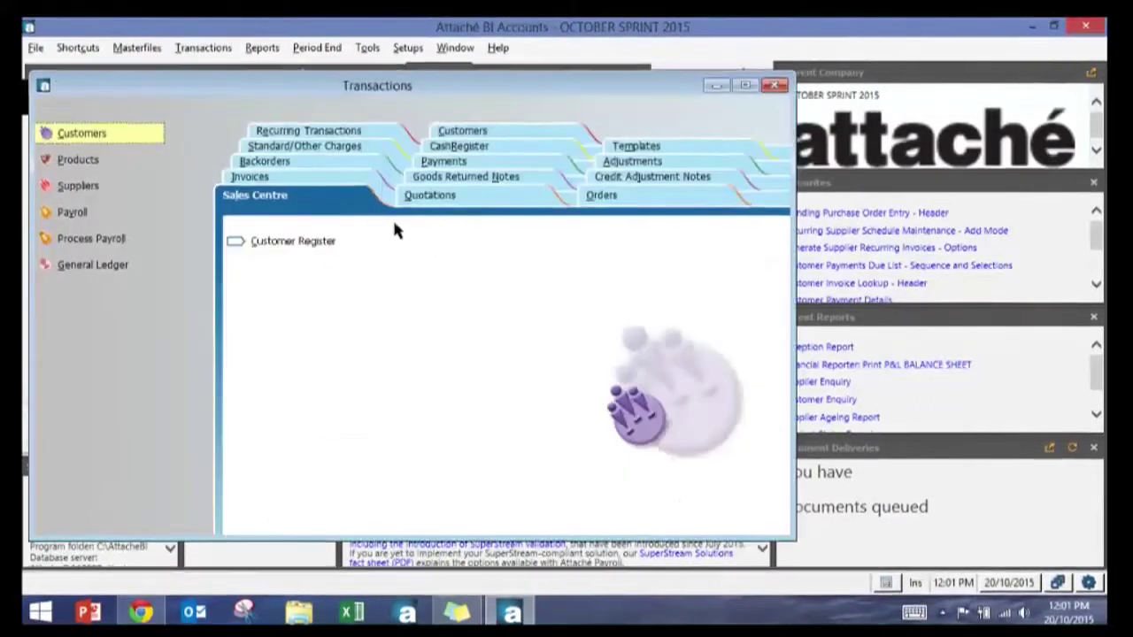
{"action": "left_click", "coordinate": [603, 196]}
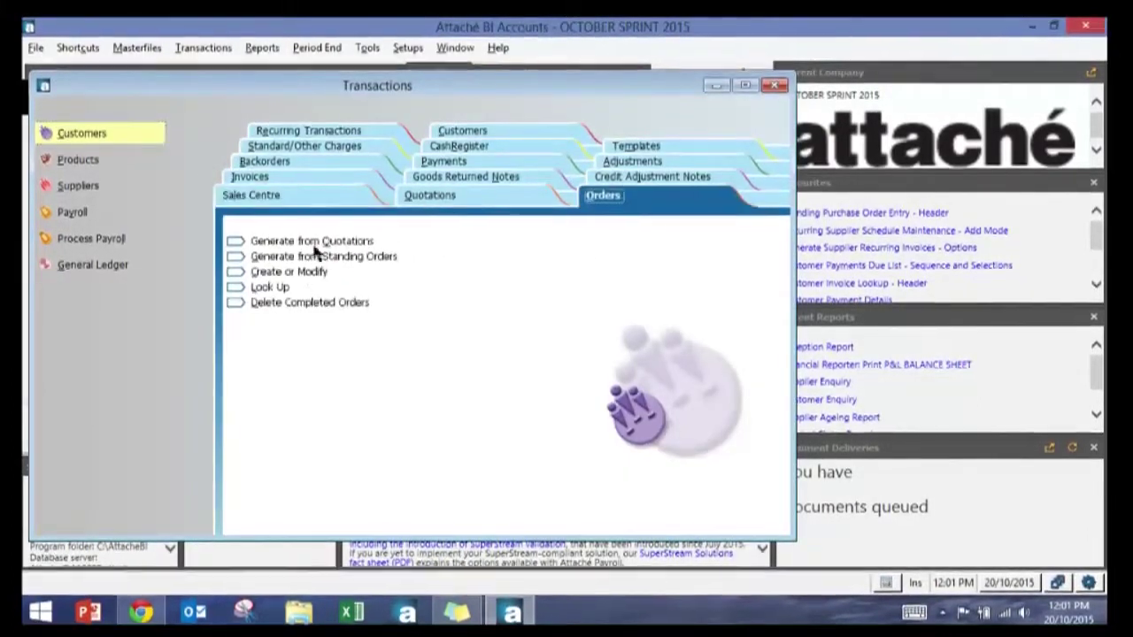
{"action": "left_click", "coordinate": [277, 275]}
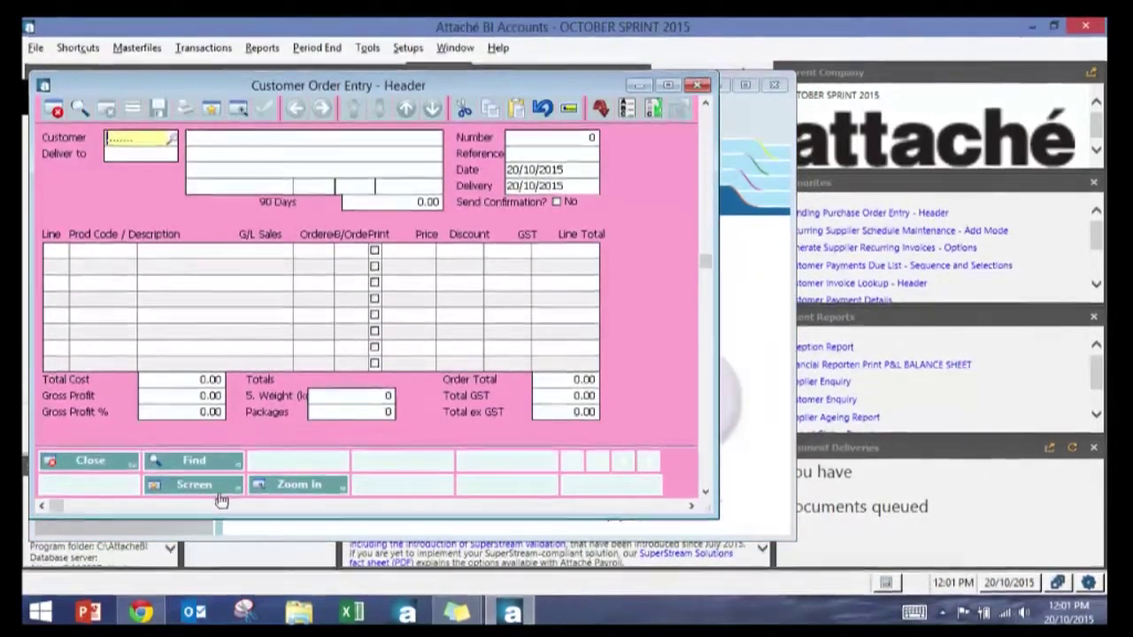
Select the ORDER.SPF screen layout for order entry, and close the order entry and transactions windows
{"action": "left_click", "coordinate": [216, 488]}
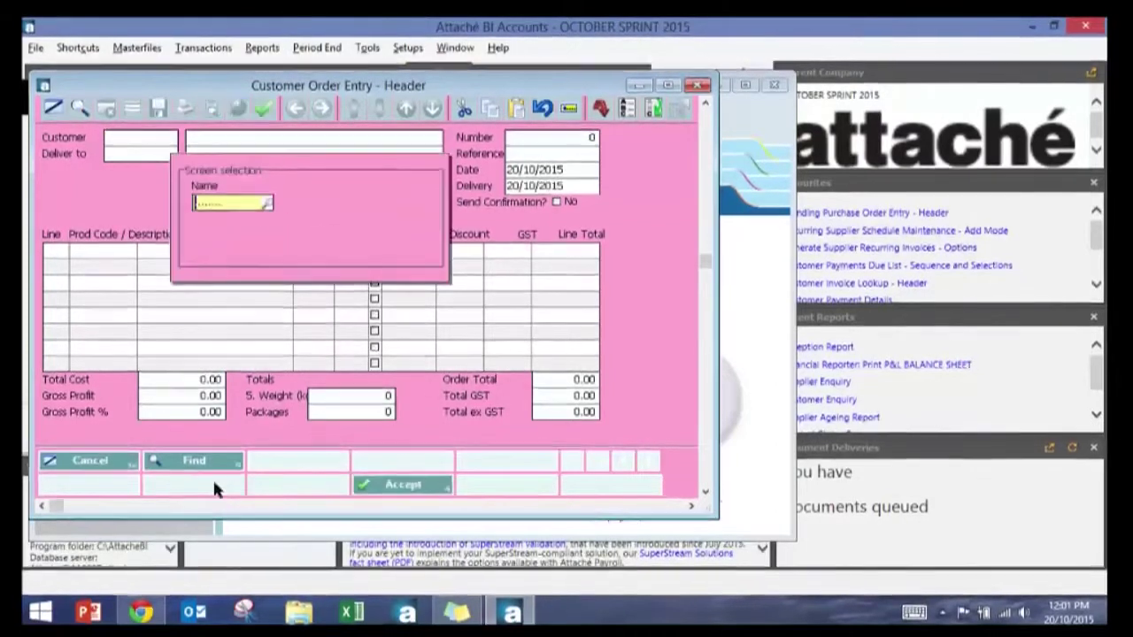
{"action": "left_click", "coordinate": [270, 204]}
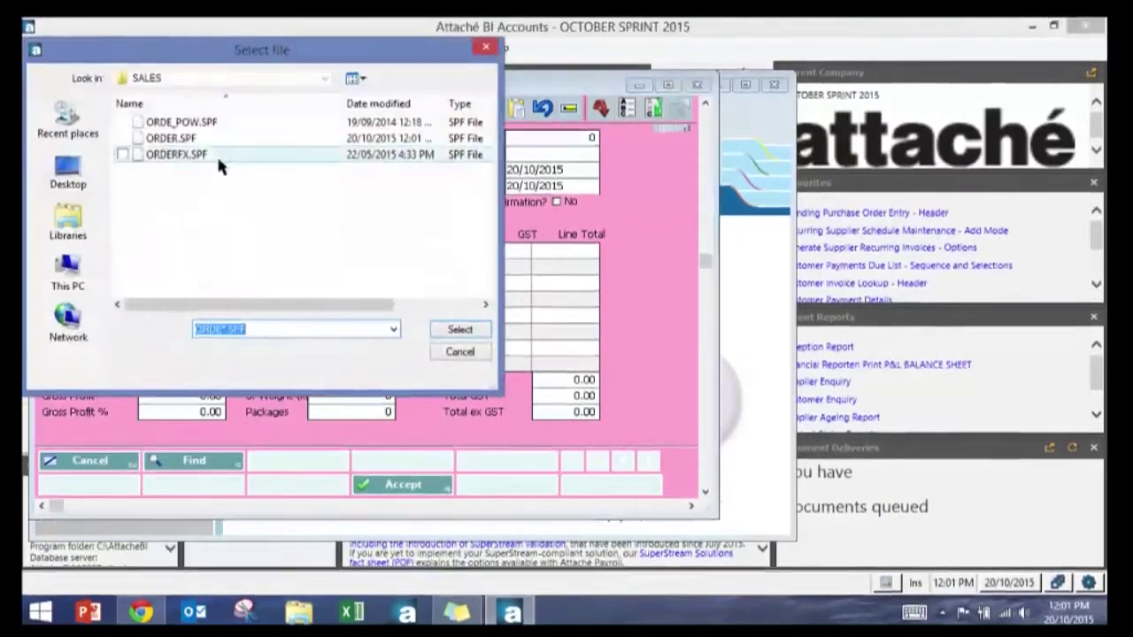
{"action": "left_click", "coordinate": [198, 139]}
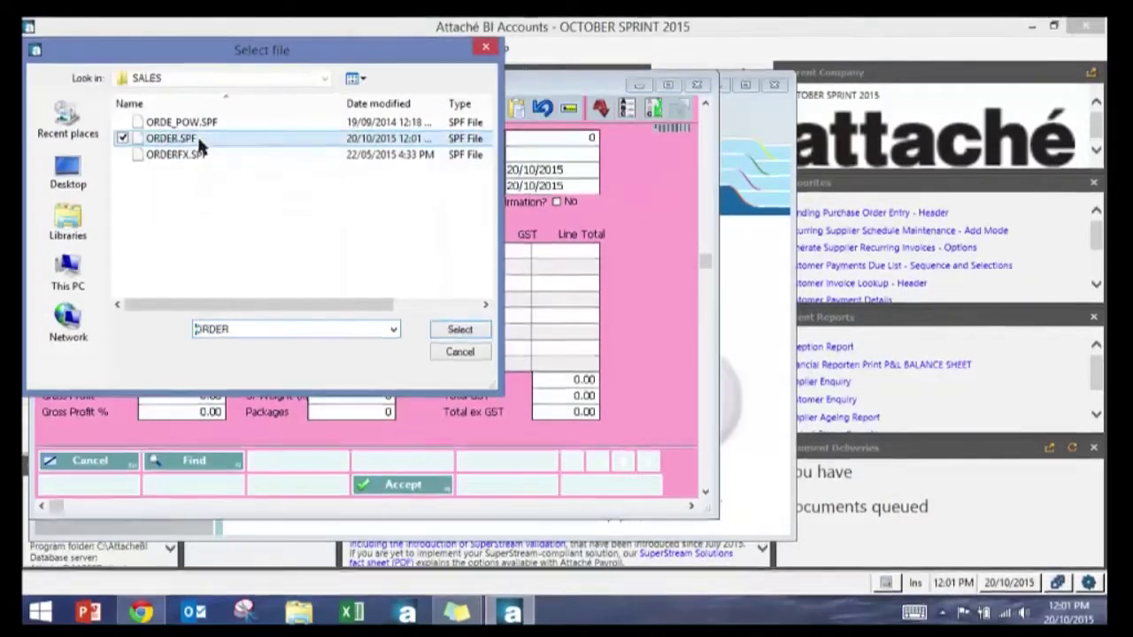
{"action": "left_click", "coordinate": [458, 329]}
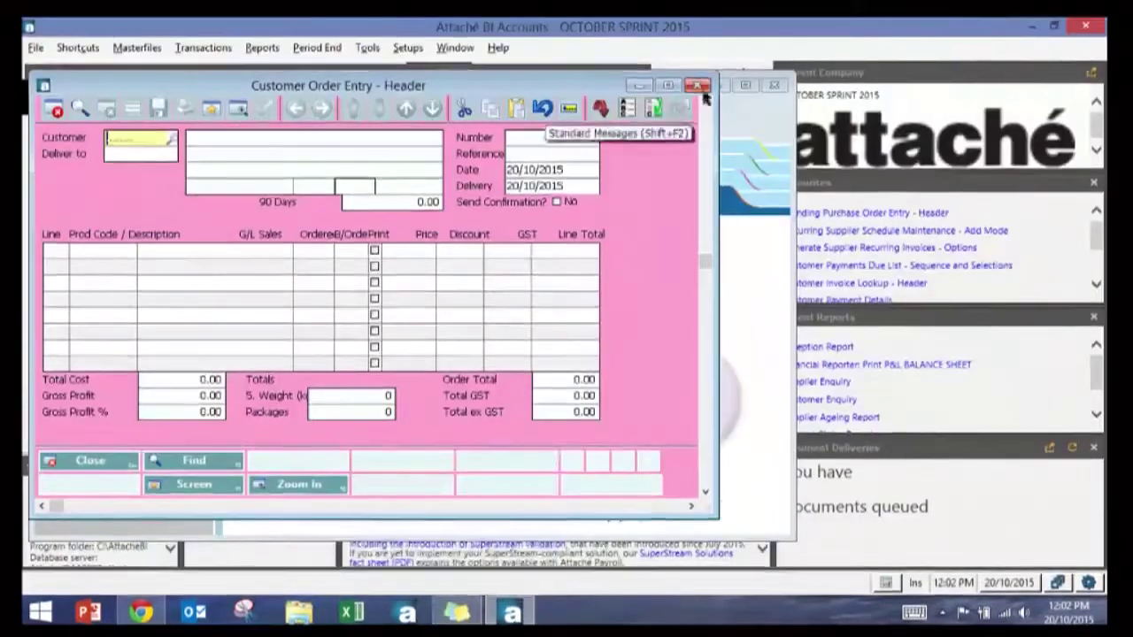
{"action": "left_click", "coordinate": [696, 85]}
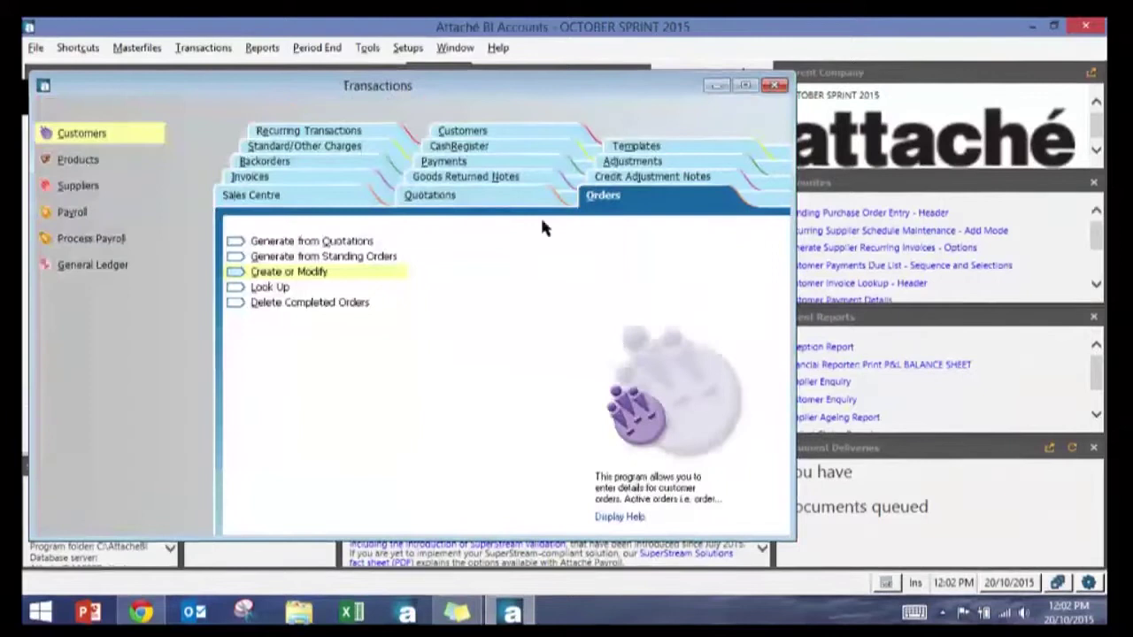
{"action": "left_click", "coordinate": [776, 85]}
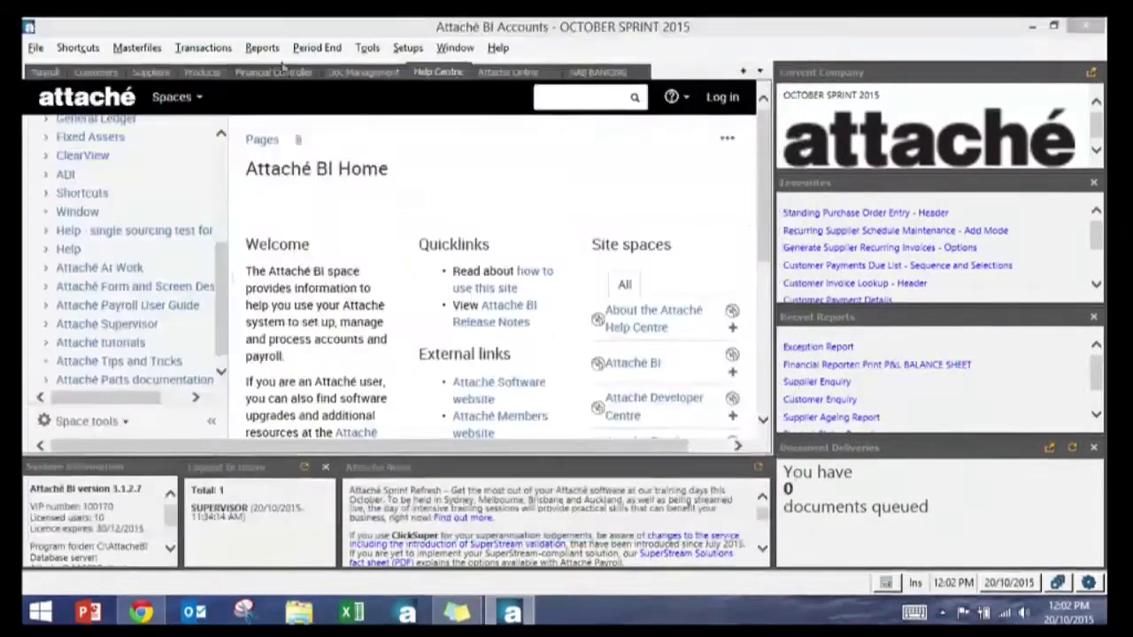
Open the OVRDUE customer invoice form in the Forms Designer
{"action": "left_click", "coordinate": [410, 49]}
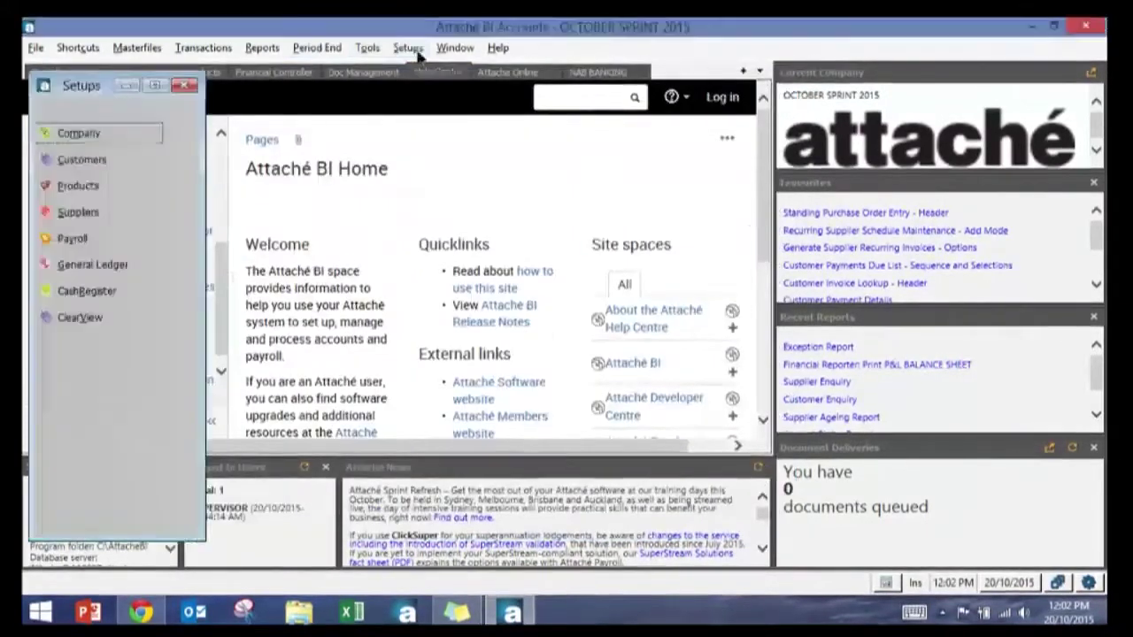
{"action": "left_click", "coordinate": [81, 159]}
{"action": "left_click", "coordinate": [619, 151]}
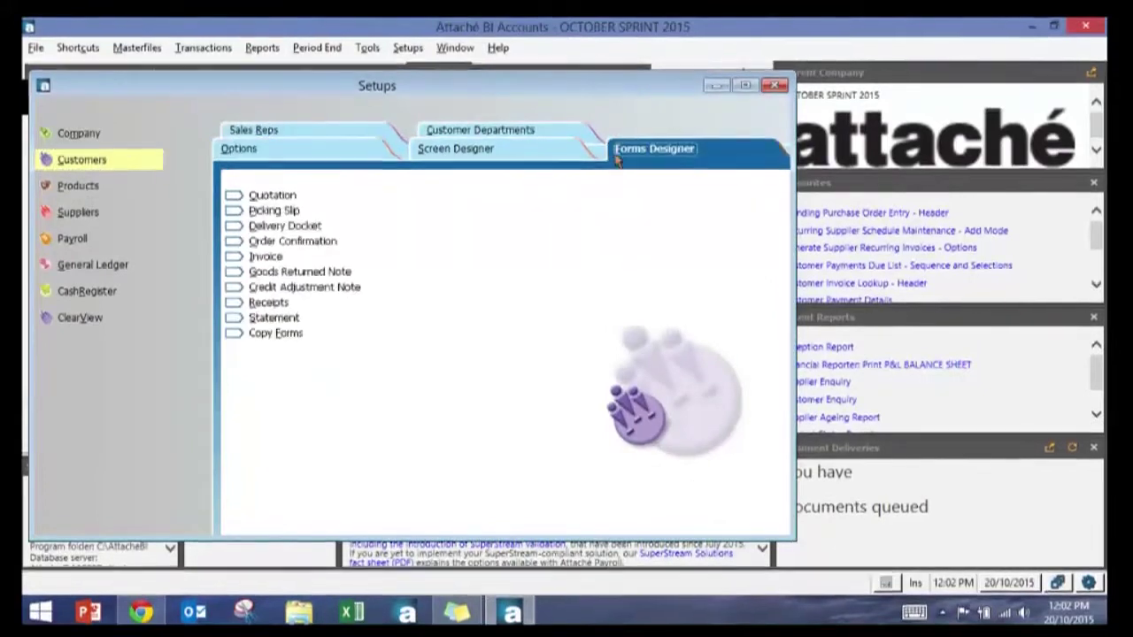
{"action": "left_click", "coordinate": [263, 257]}
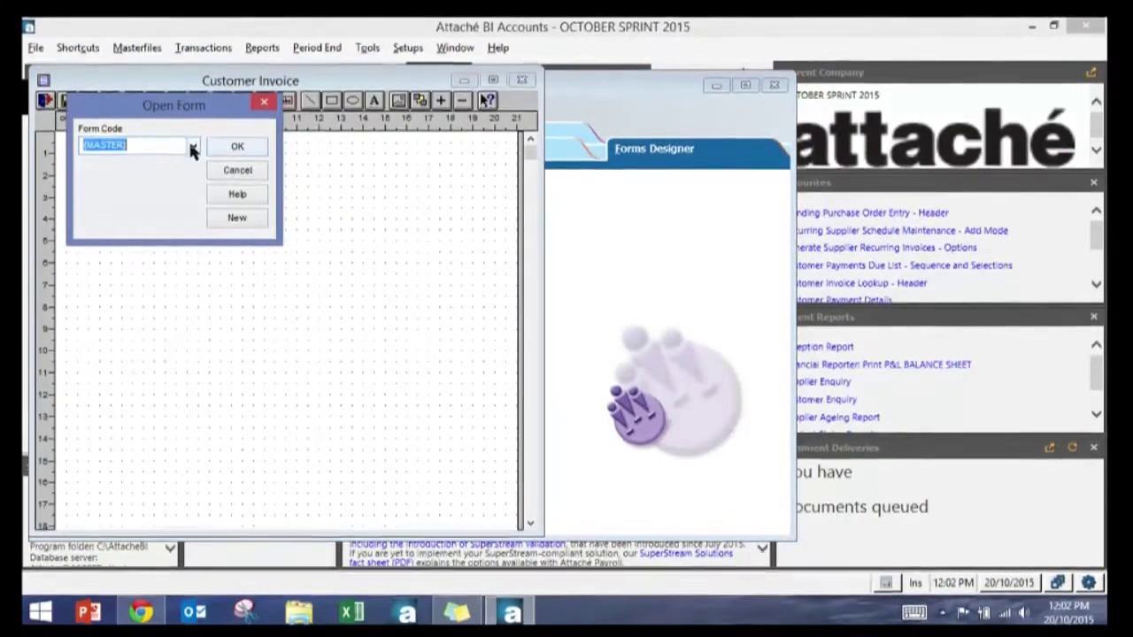
{"action": "left_click", "coordinate": [192, 145]}
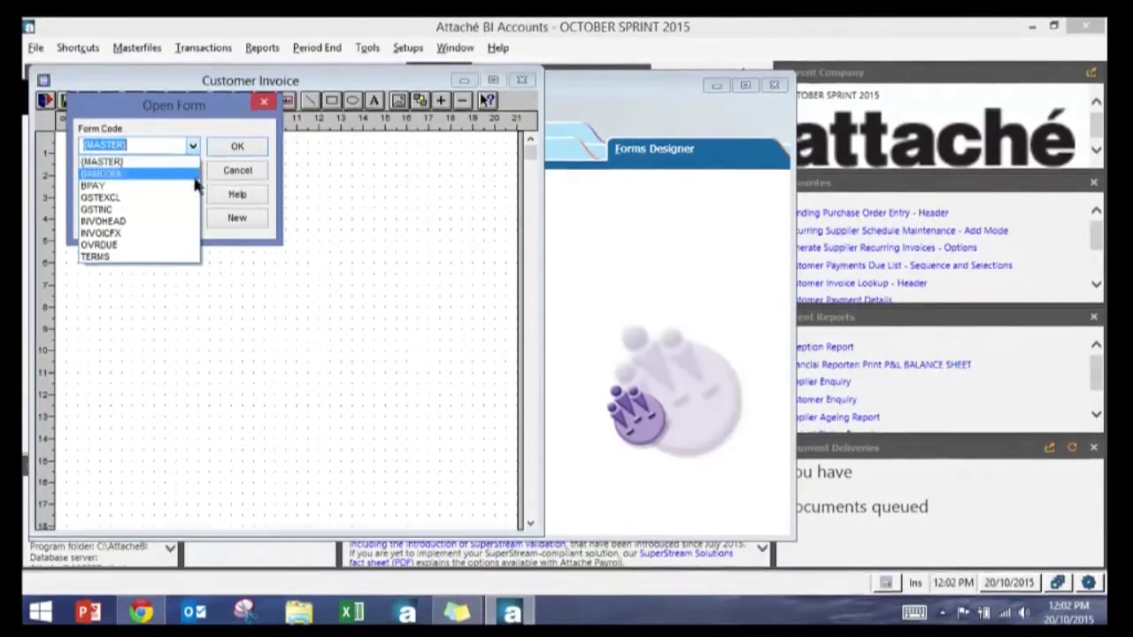
{"action": "left_click", "coordinate": [136, 247]}
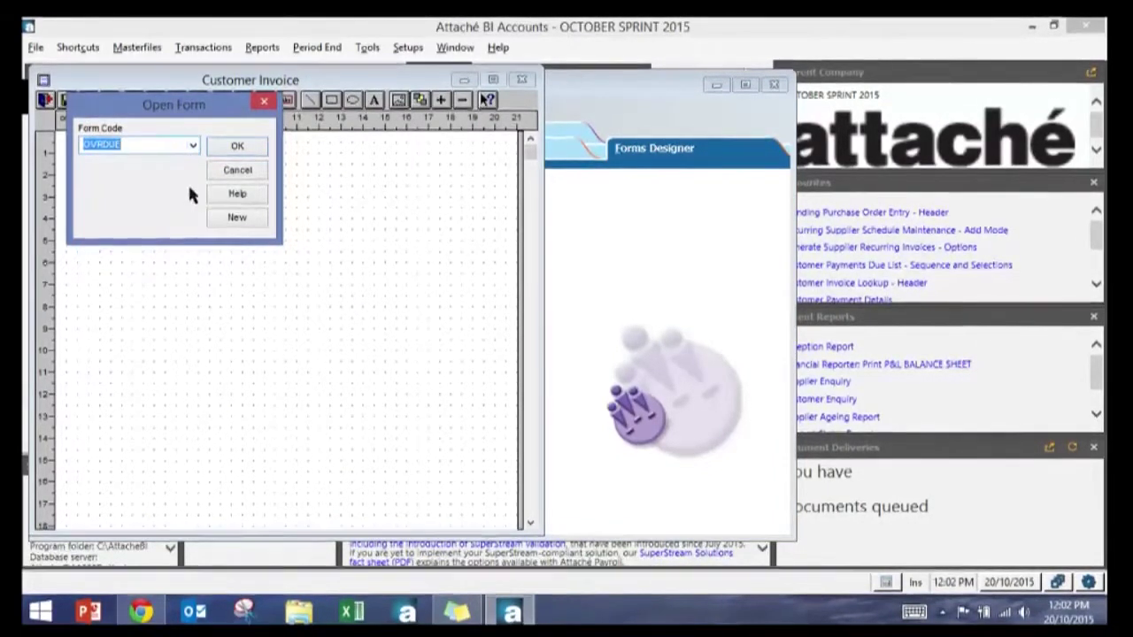
{"action": "left_click", "coordinate": [236, 147]}
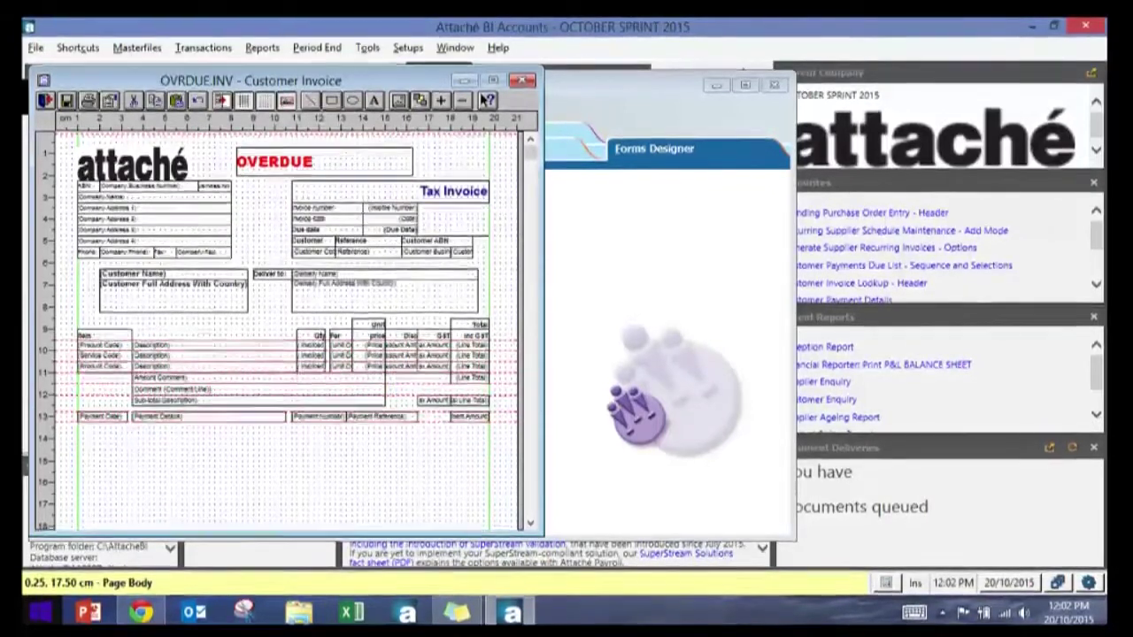
Set the OVERDUE heading's font size to 28 and narrow its text box to fit the enlarged text
{"action": "left_click", "coordinate": [310, 166]}
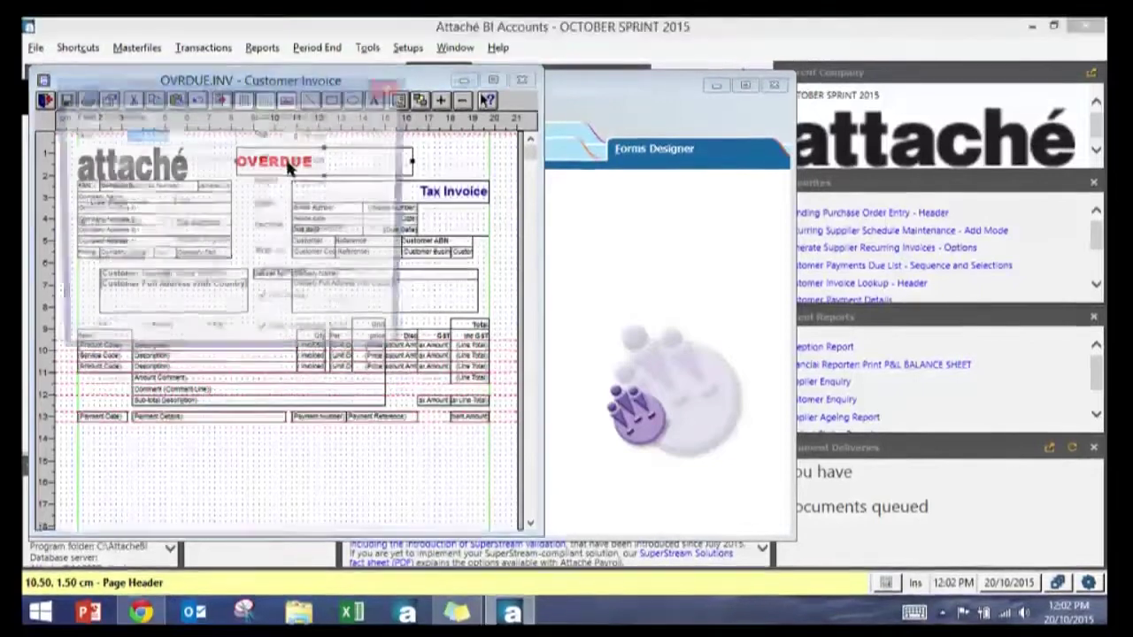
{"action": "left_click", "coordinate": [185, 202]}
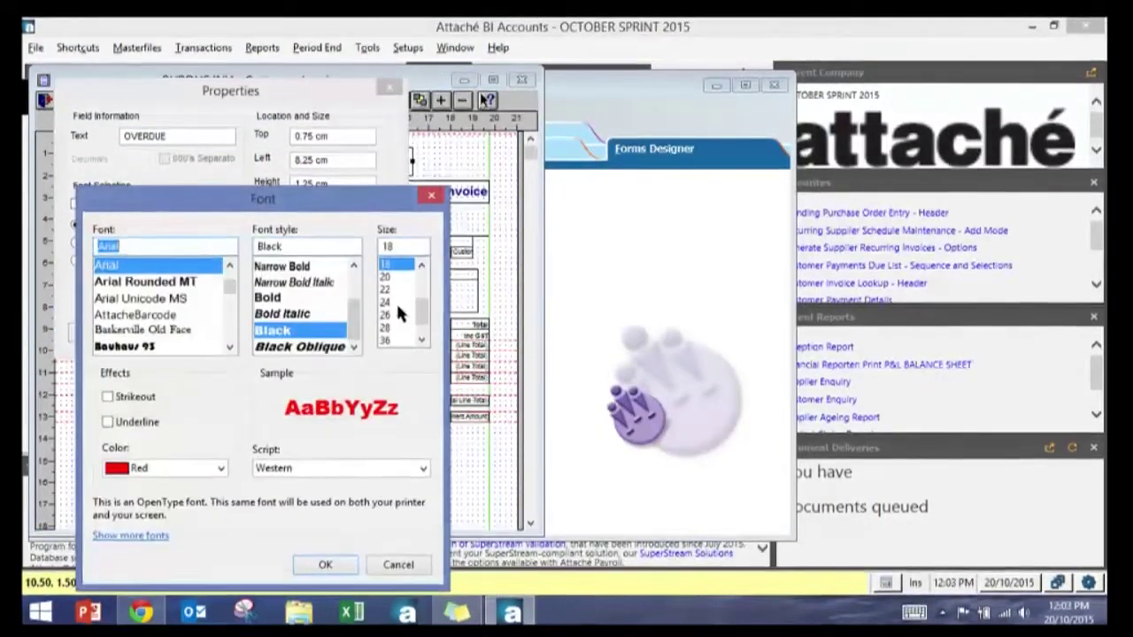
{"action": "left_click", "coordinate": [386, 327]}
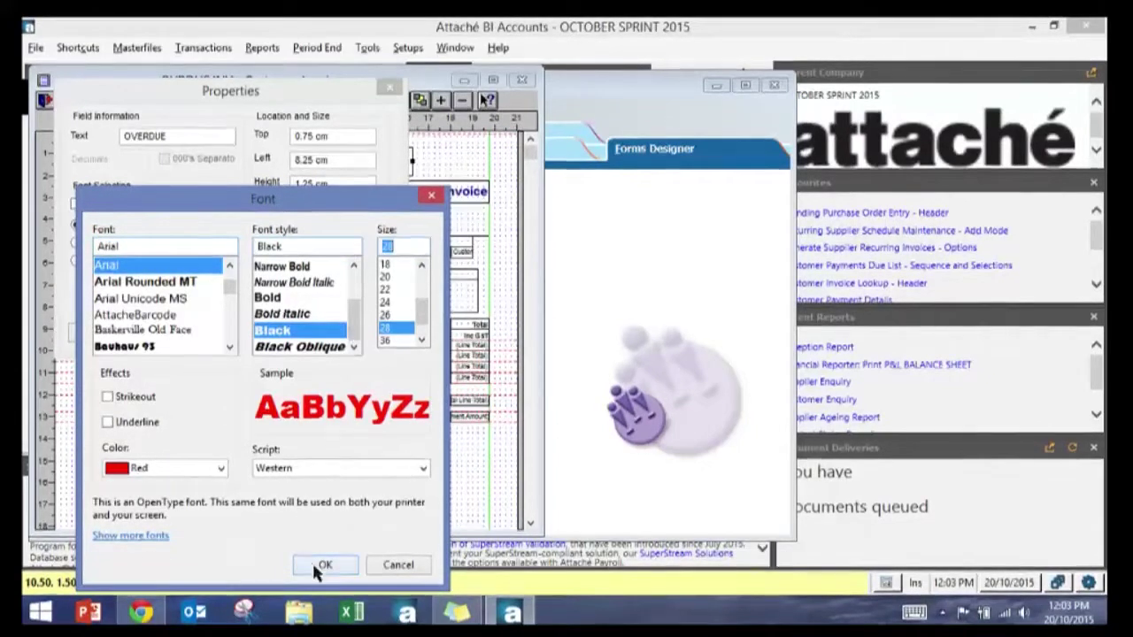
{"action": "left_click", "coordinate": [320, 564]}
{"action": "left_click", "coordinate": [104, 330]}
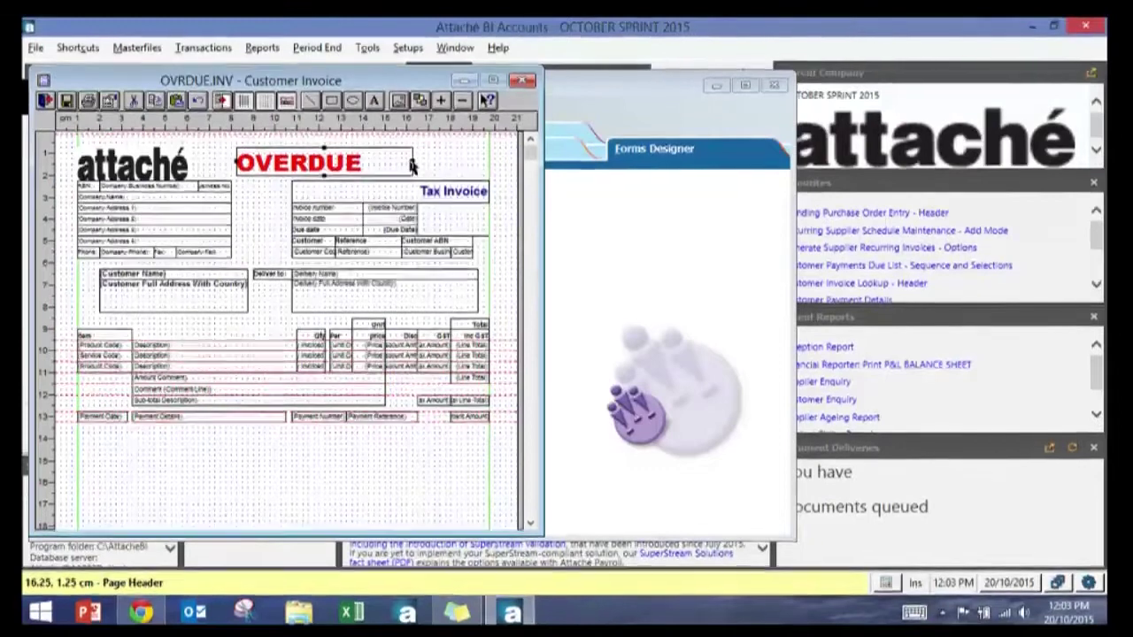
{"action": "left_click_drag", "start_coordinate": [411, 165], "coordinate": [368, 166]}
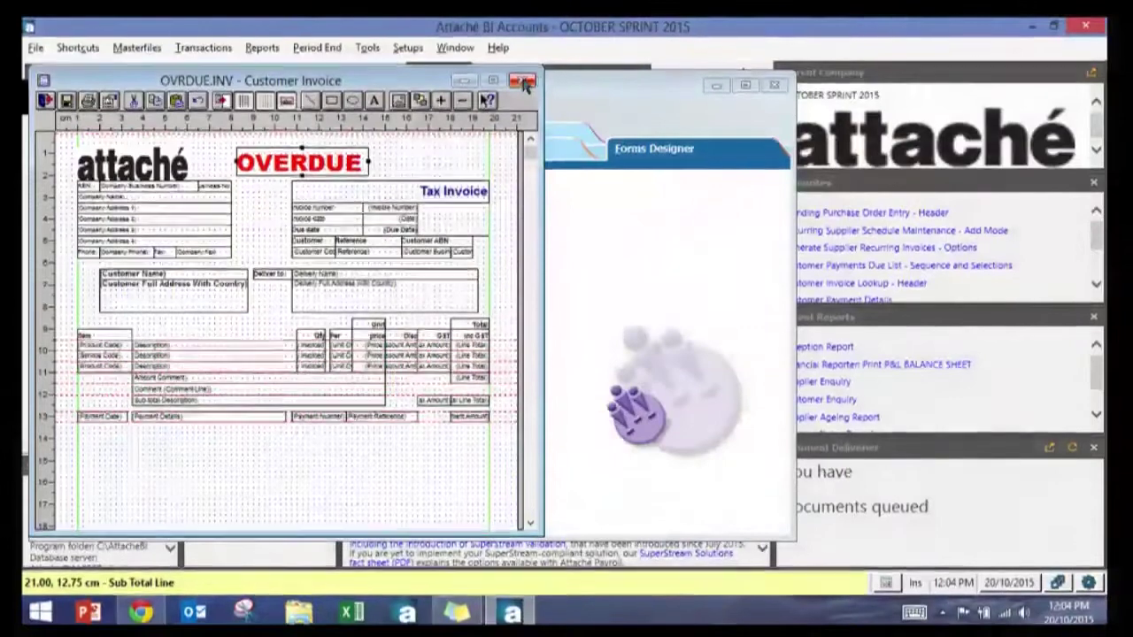
Save the changes to the OVRDUE invoice form and close the form and the Forms Designer setup window
{"action": "left_click", "coordinate": [524, 82]}
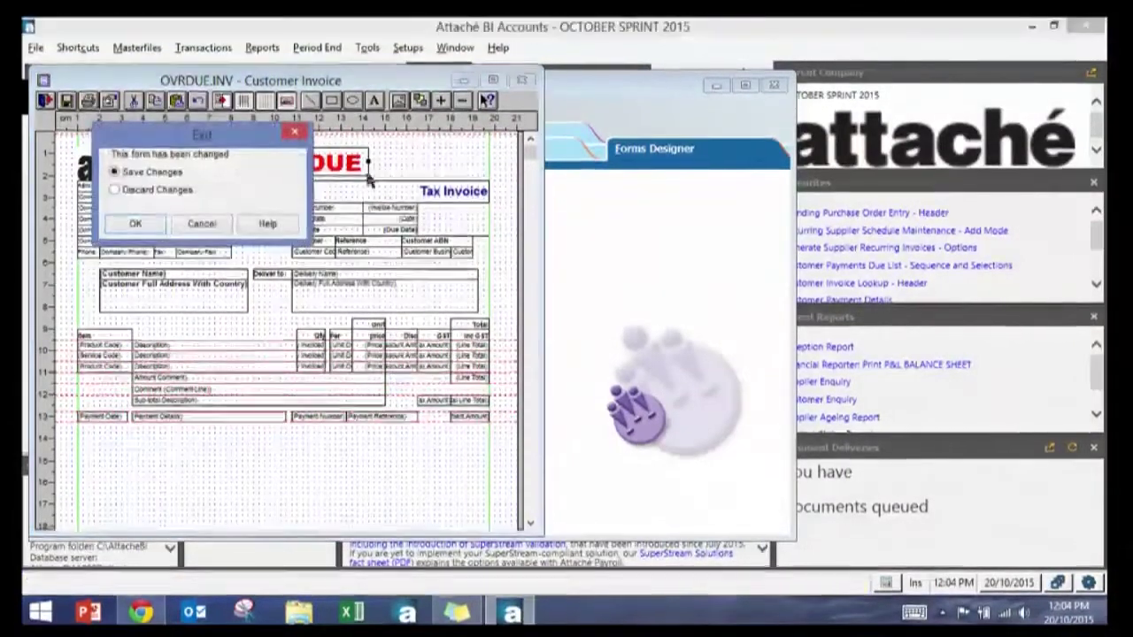
{"action": "left_click", "coordinate": [137, 225]}
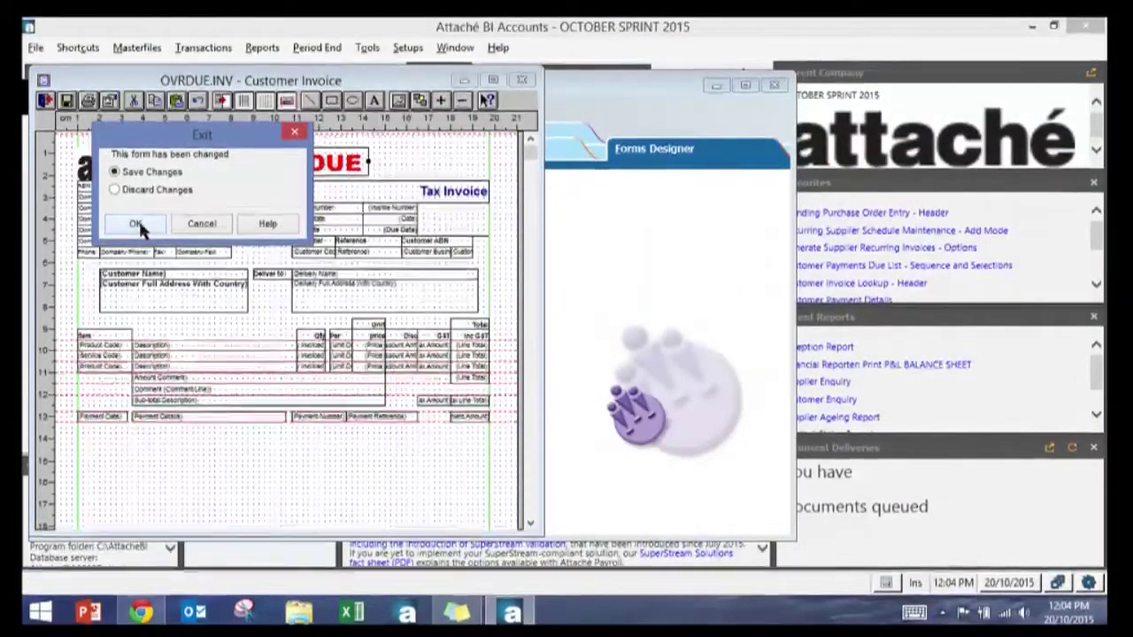
{"action": "left_click", "coordinate": [780, 88]}
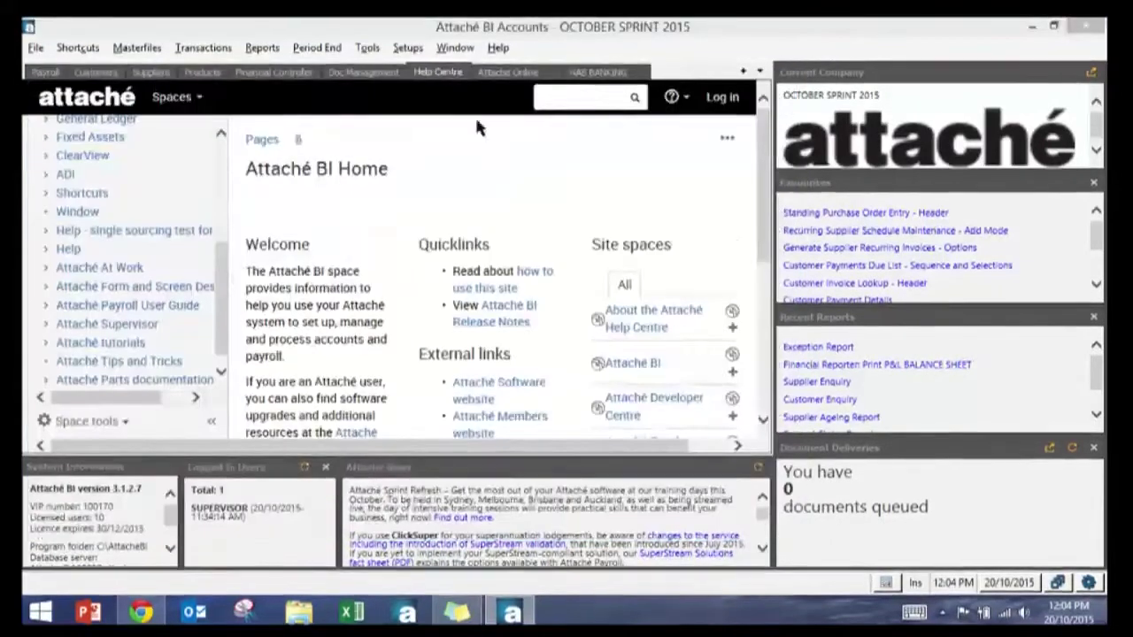
Open the customer invoice printing report
{"action": "left_click", "coordinate": [249, 48]}
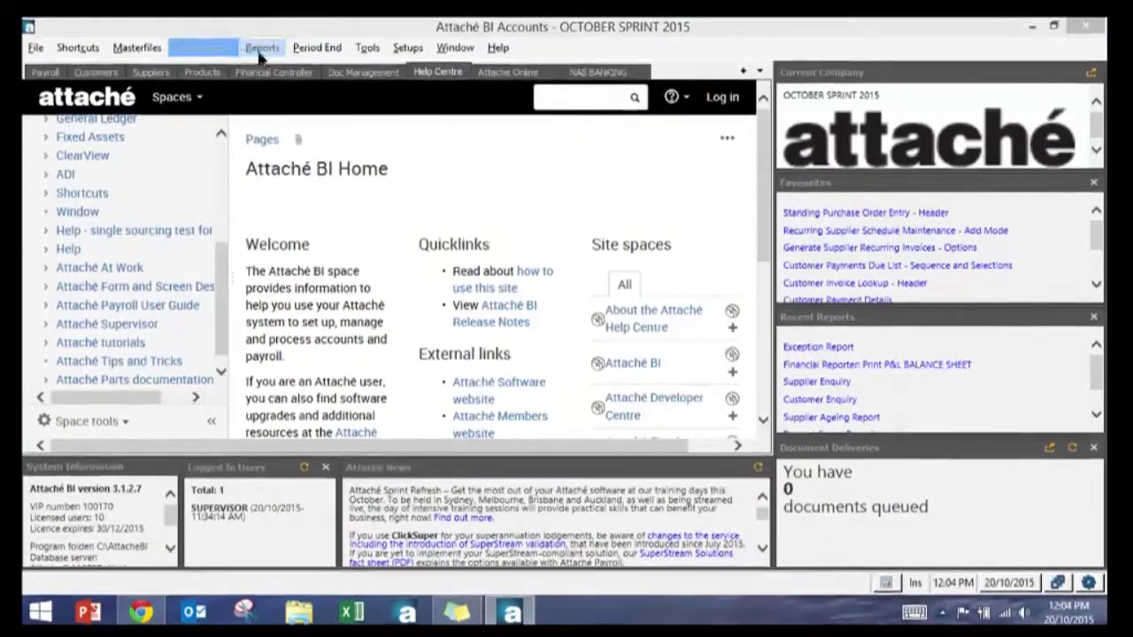
{"action": "left_click", "coordinate": [94, 132]}
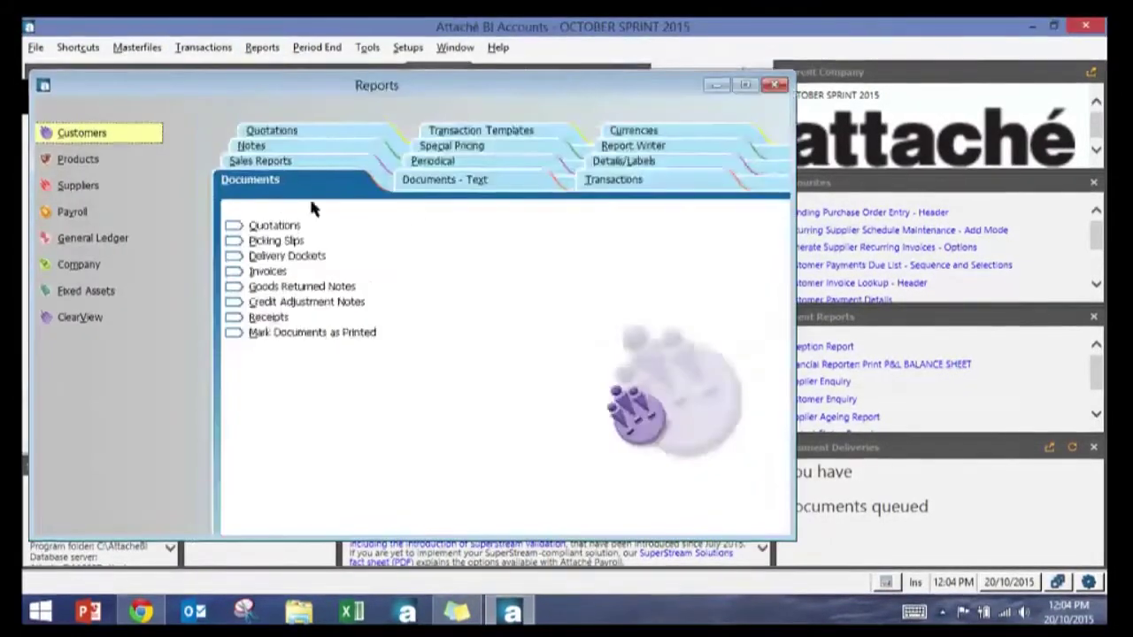
{"action": "double_click", "coordinate": [264, 273]}
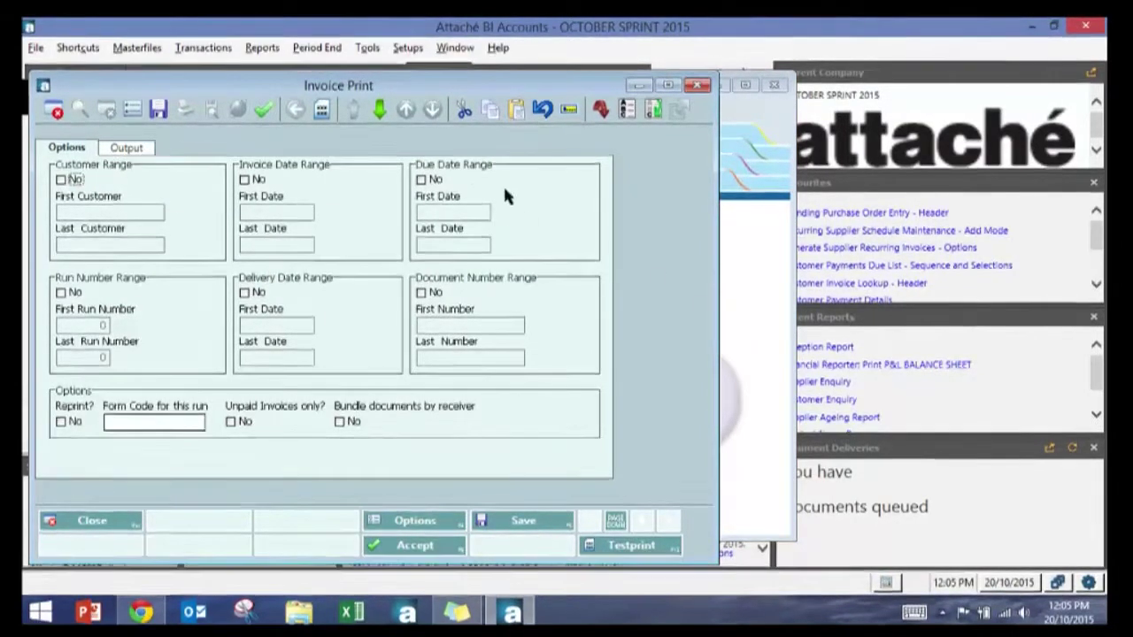
Enable reprinting for the invoice run and choose OVRDUE as its form code
{"action": "left_click", "coordinate": [61, 422]}
{"action": "left_click", "coordinate": [135, 422]}
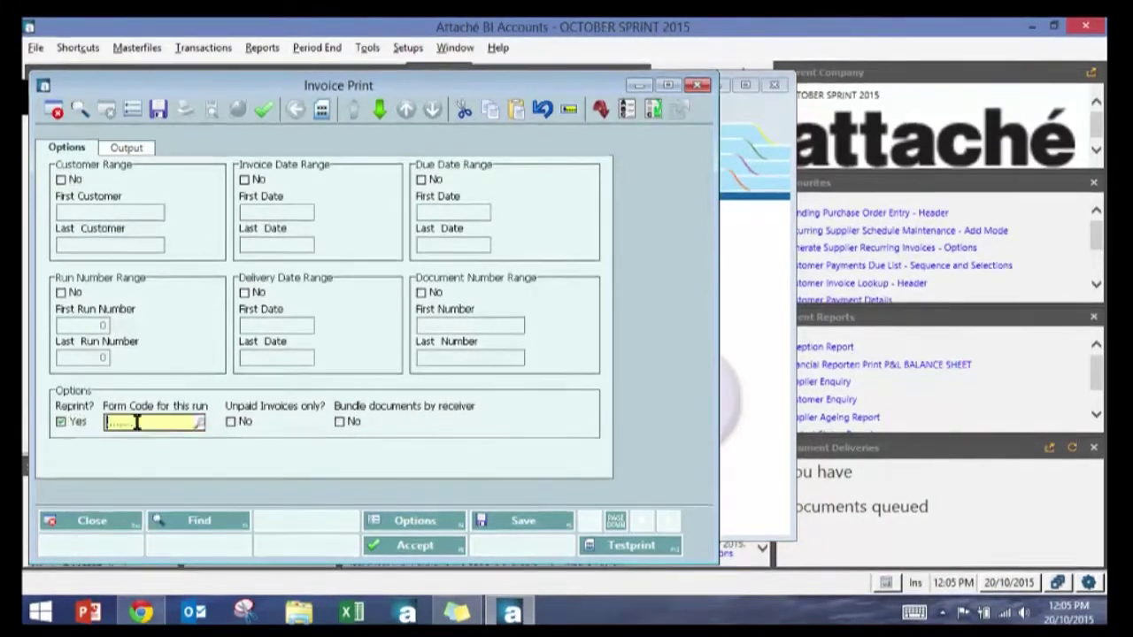
{"action": "left_click", "coordinate": [200, 424]}
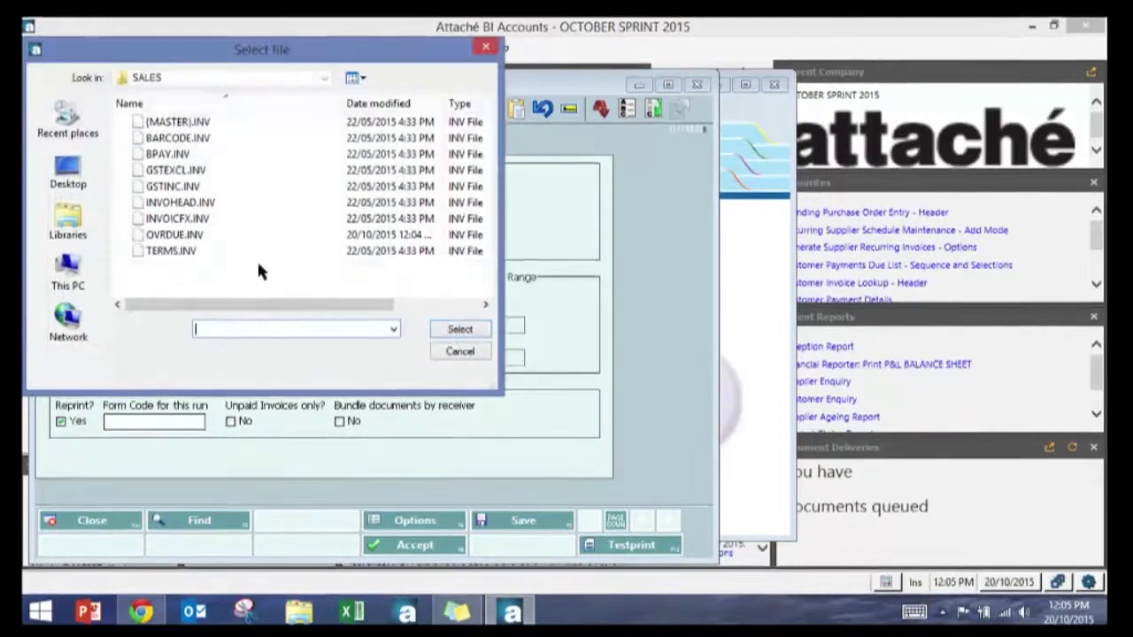
{"action": "left_click", "coordinate": [207, 234]}
{"action": "left_click", "coordinate": [459, 329]}
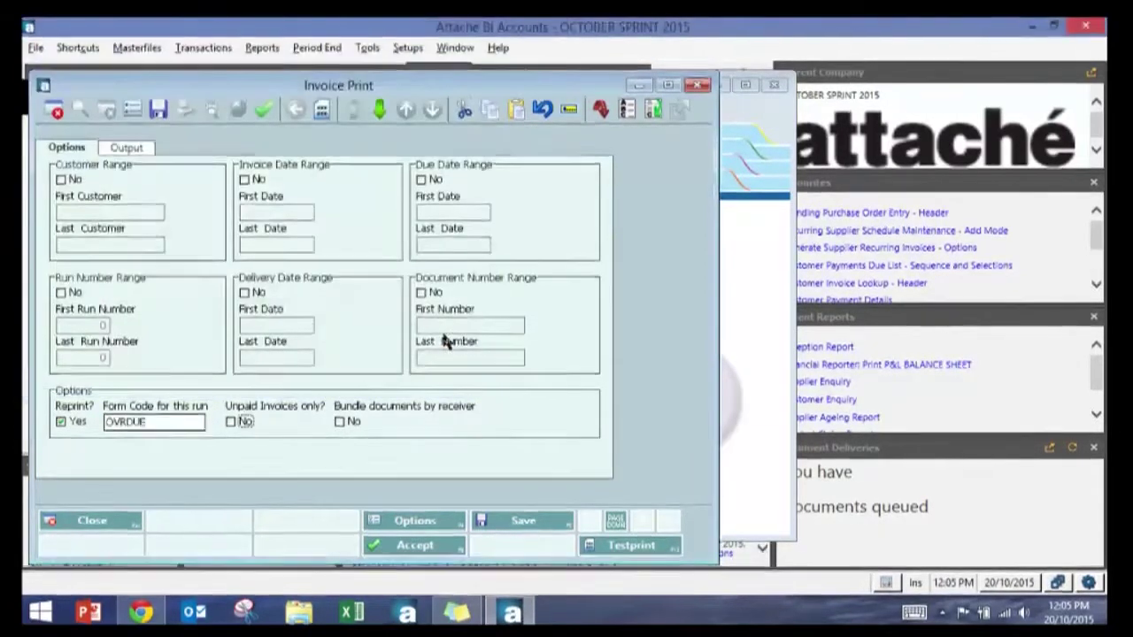
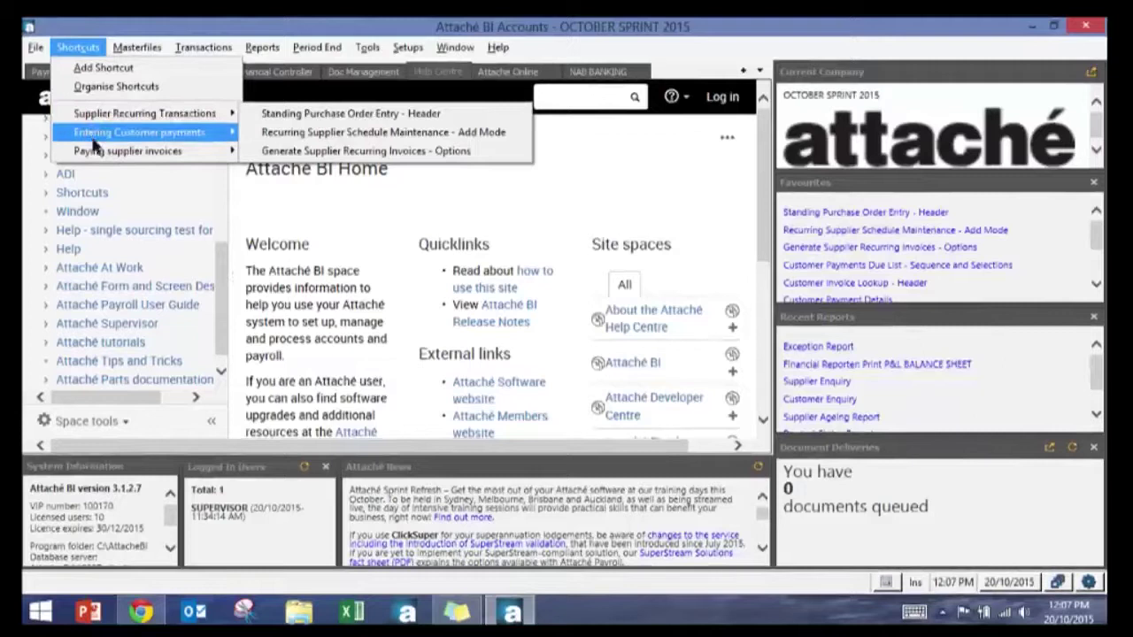
Open the STATIONERY standing purchase order of supplier ROSS through the supplier recurring transactions shortcuts
{"action": "mouse_move", "coordinate": [85, 115]}
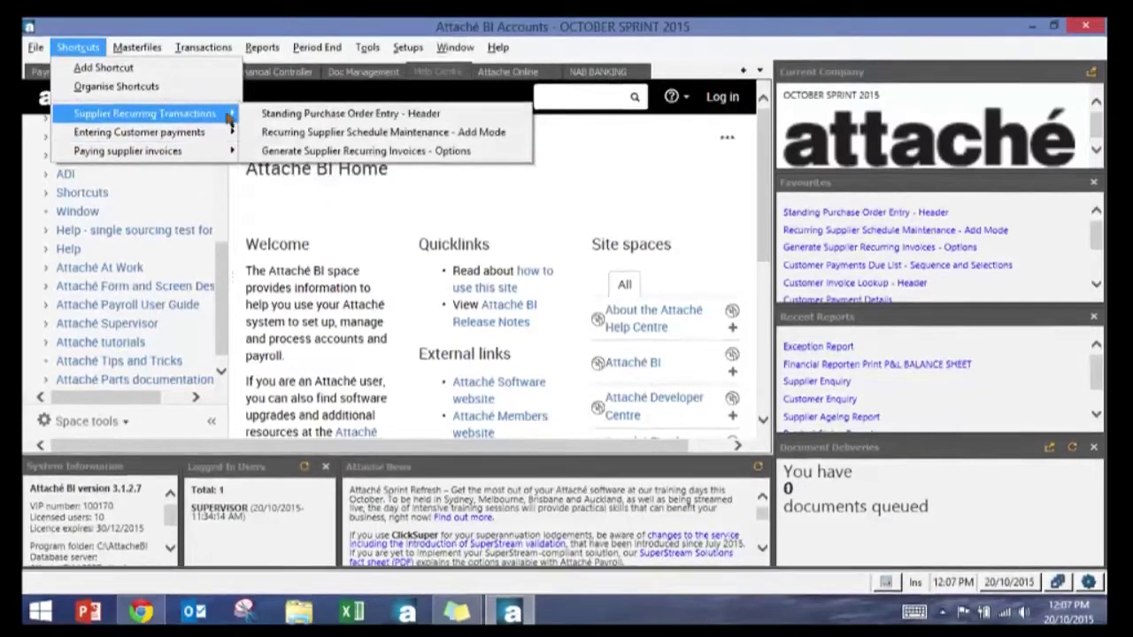
{"action": "left_click", "coordinate": [300, 117]}
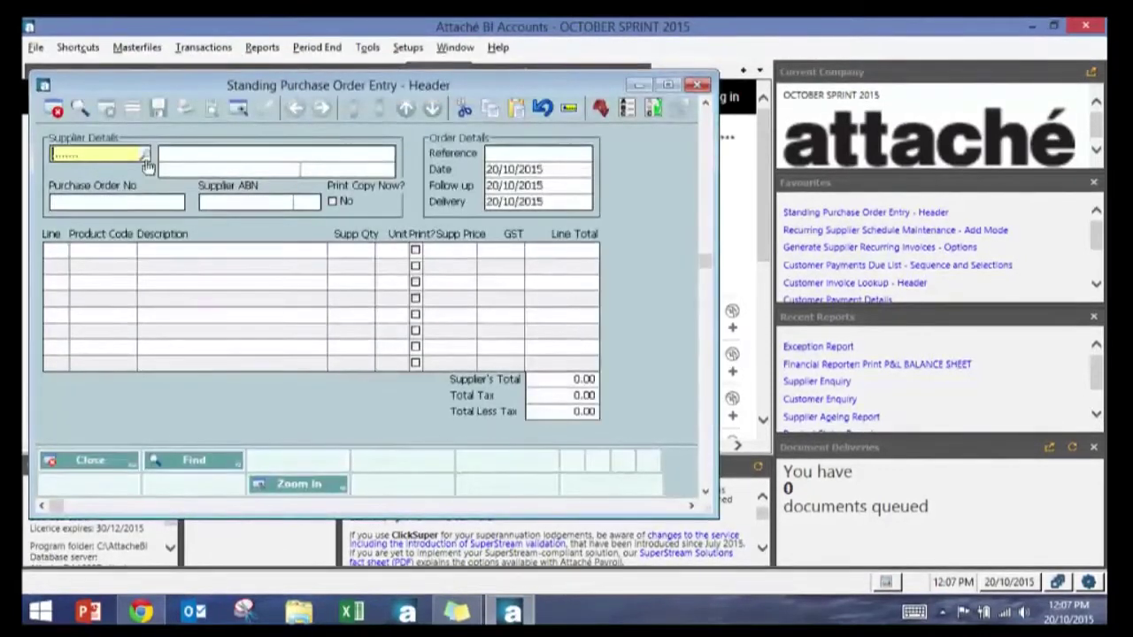
{"action": "left_click", "coordinate": [145, 157]}
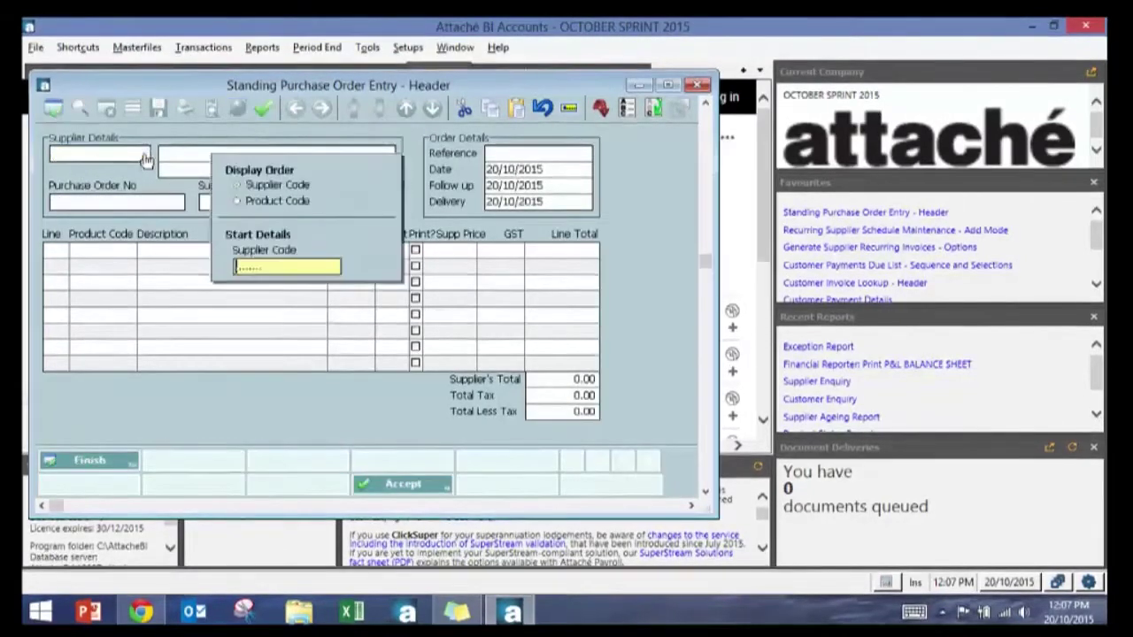
{"action": "left_click", "coordinate": [412, 485]}
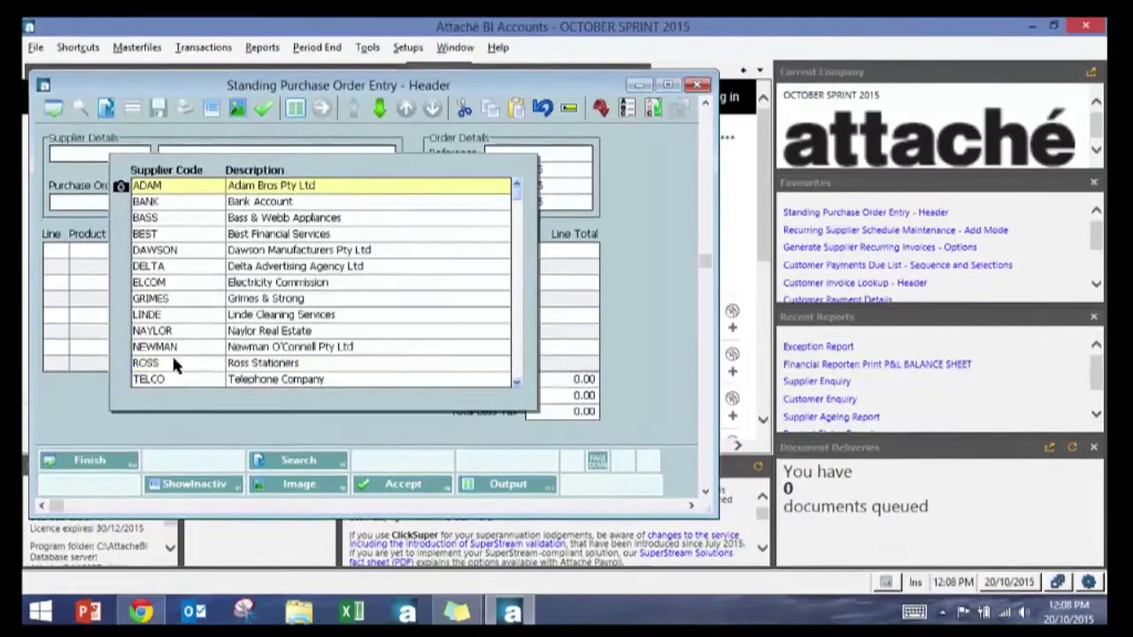
{"action": "double_click", "coordinate": [172, 362]}
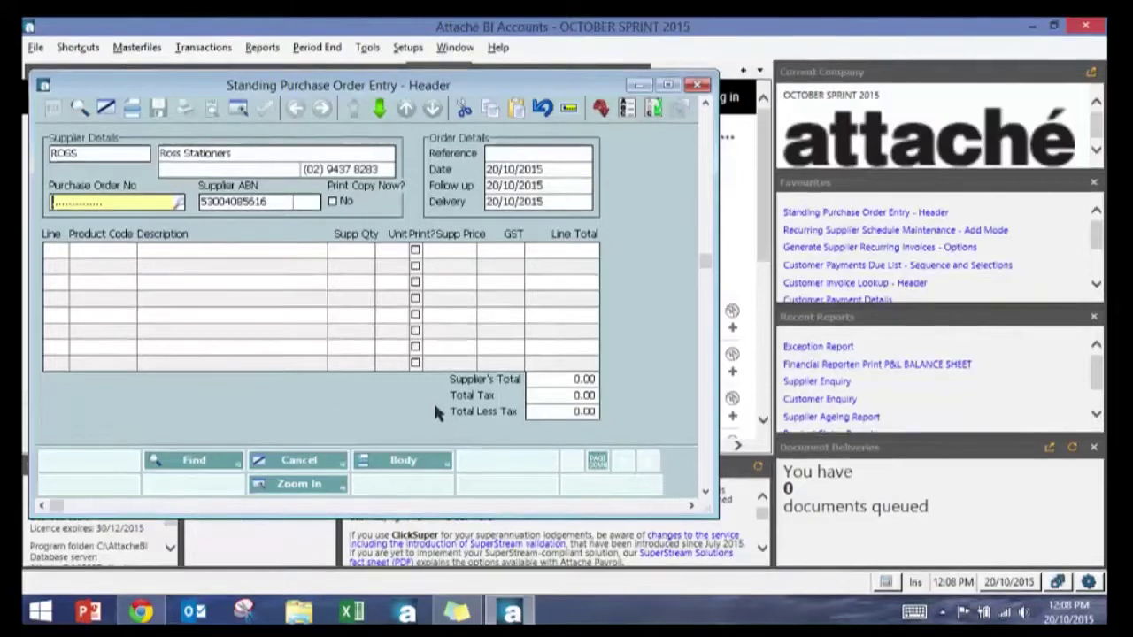
{"action": "left_click", "coordinate": [180, 204]}
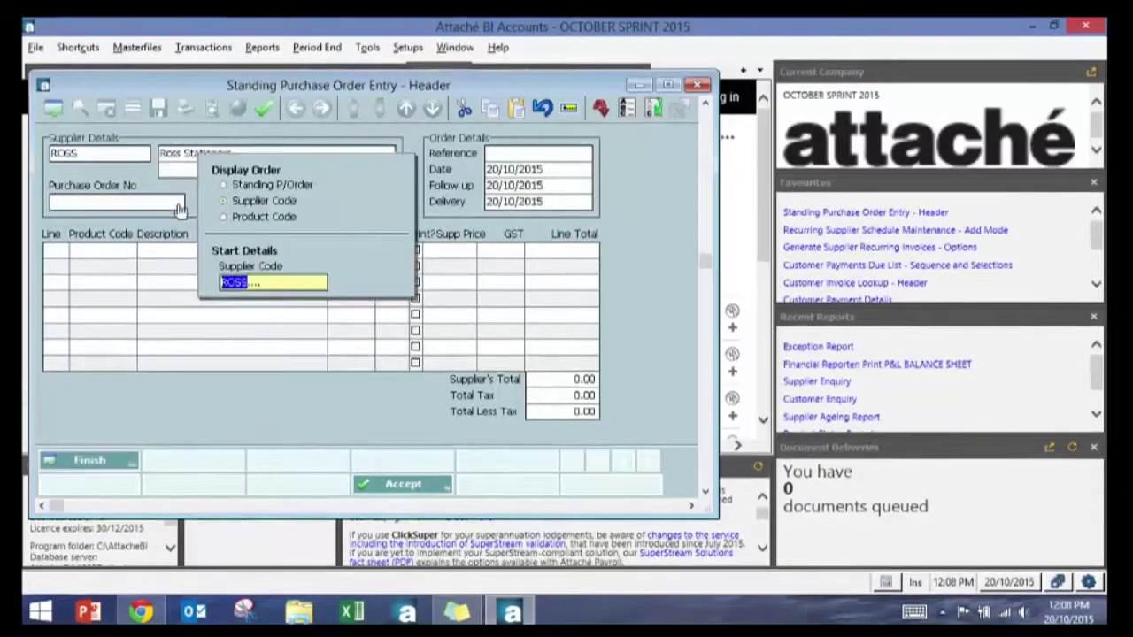
{"action": "left_click", "coordinate": [379, 483]}
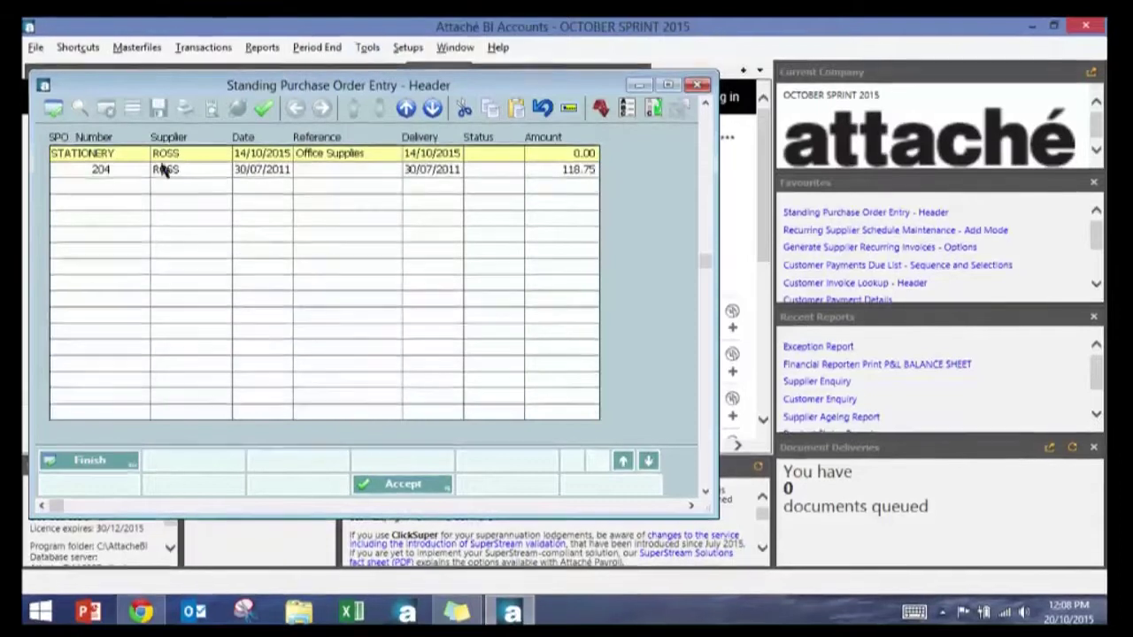
{"action": "double_click", "coordinate": [122, 154]}
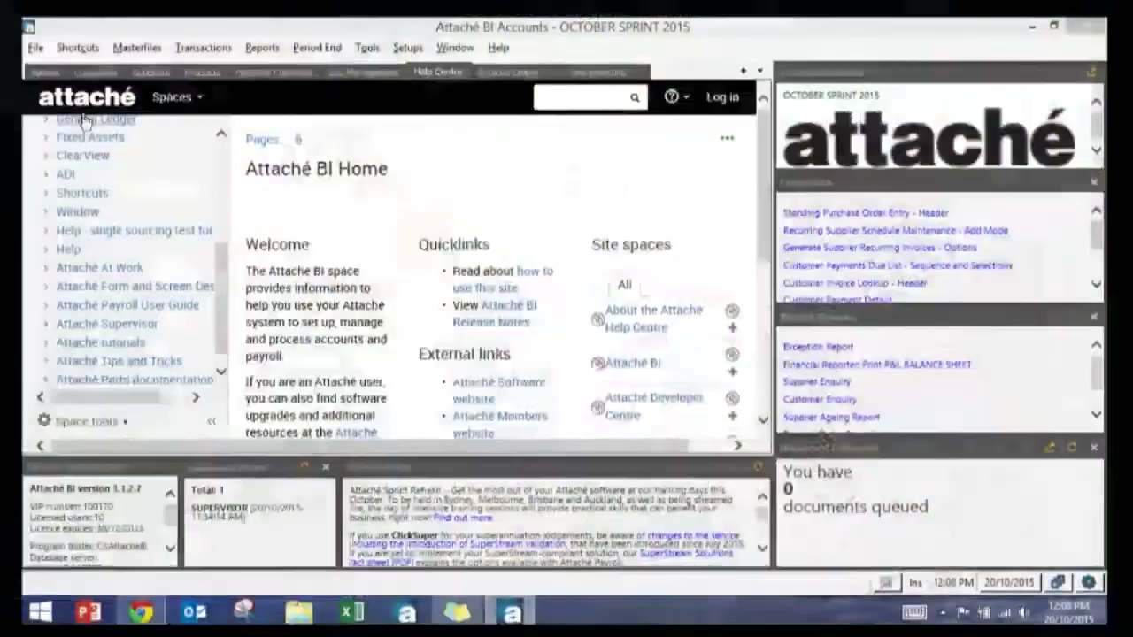
View the TEMPLATE standing purchase order of supplier LINDE in Standing Purchase Order Entry, and close it
{"action": "left_click", "coordinate": [76, 47]}
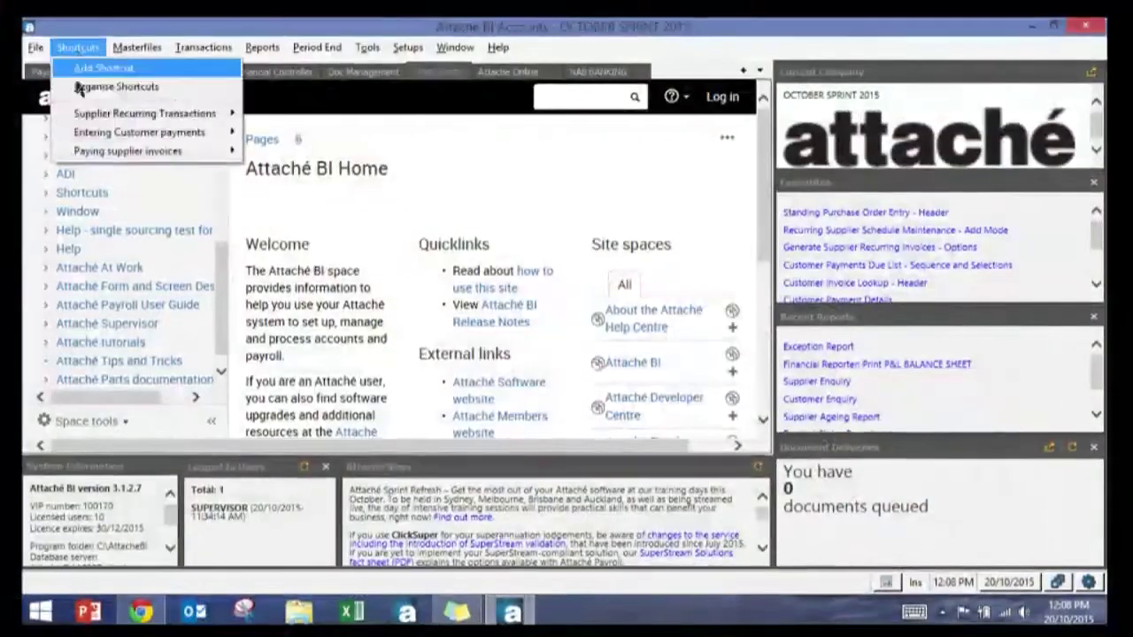
{"action": "mouse_move", "coordinate": [93, 118]}
{"action": "left_click", "coordinate": [292, 113]}
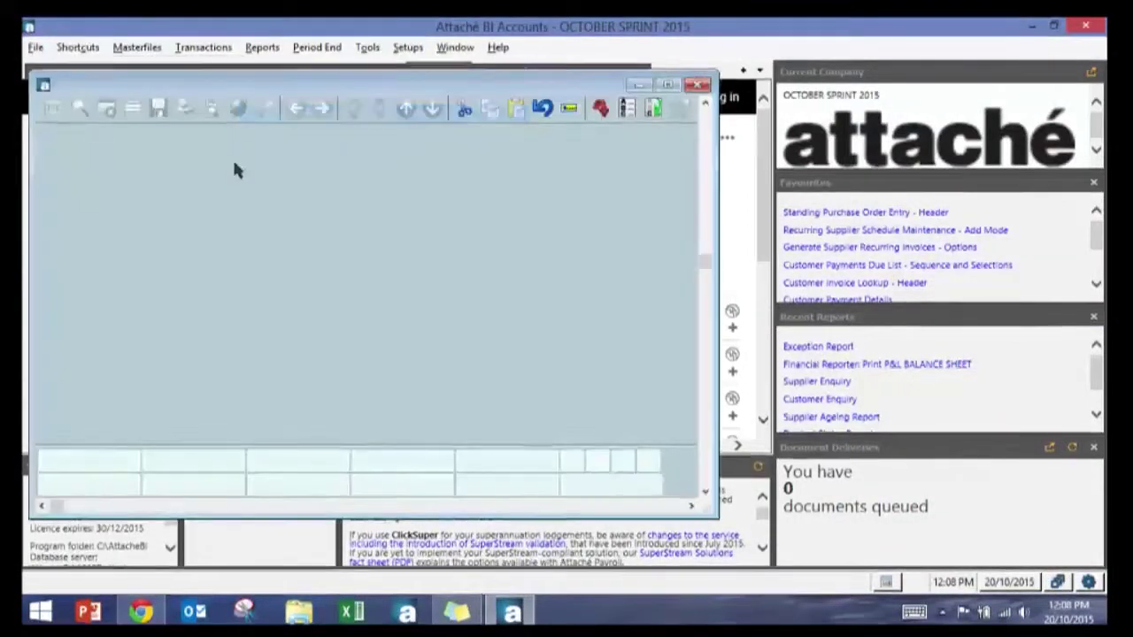
{"action": "type", "text": "LINDE"}
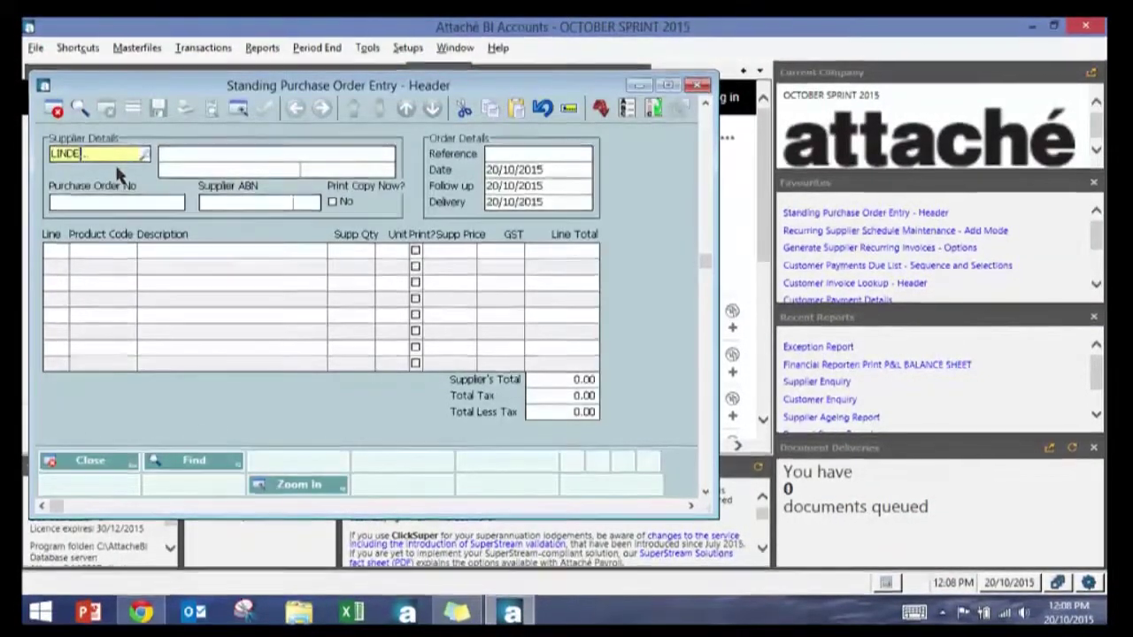
{"action": "key", "text": "Tab"}
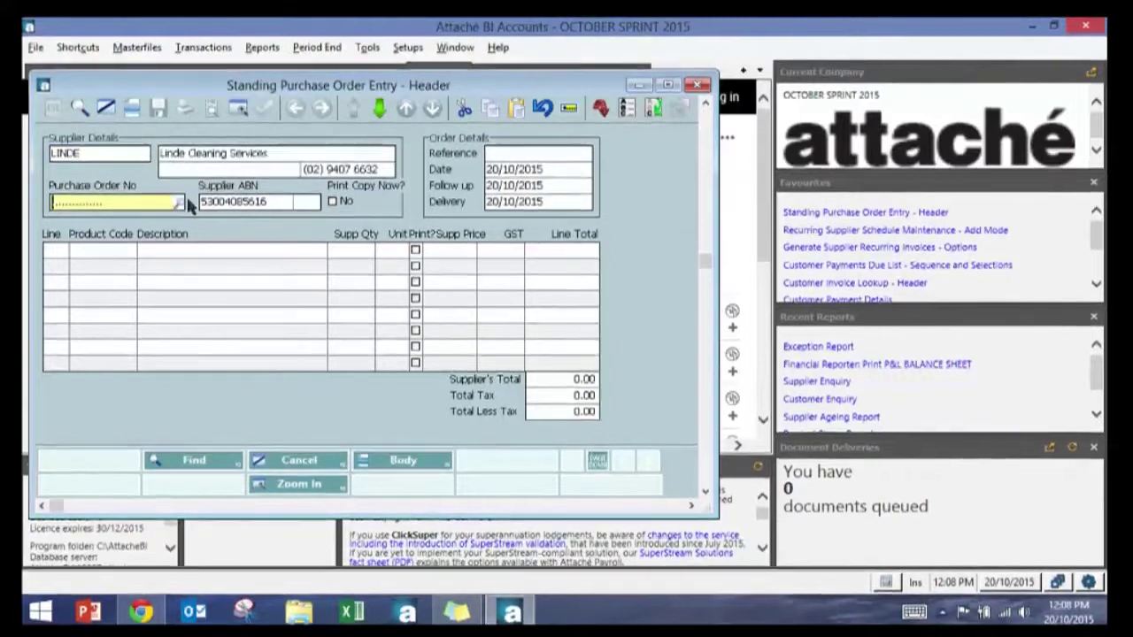
{"action": "left_click", "coordinate": [178, 208]}
{"action": "left_click", "coordinate": [368, 487]}
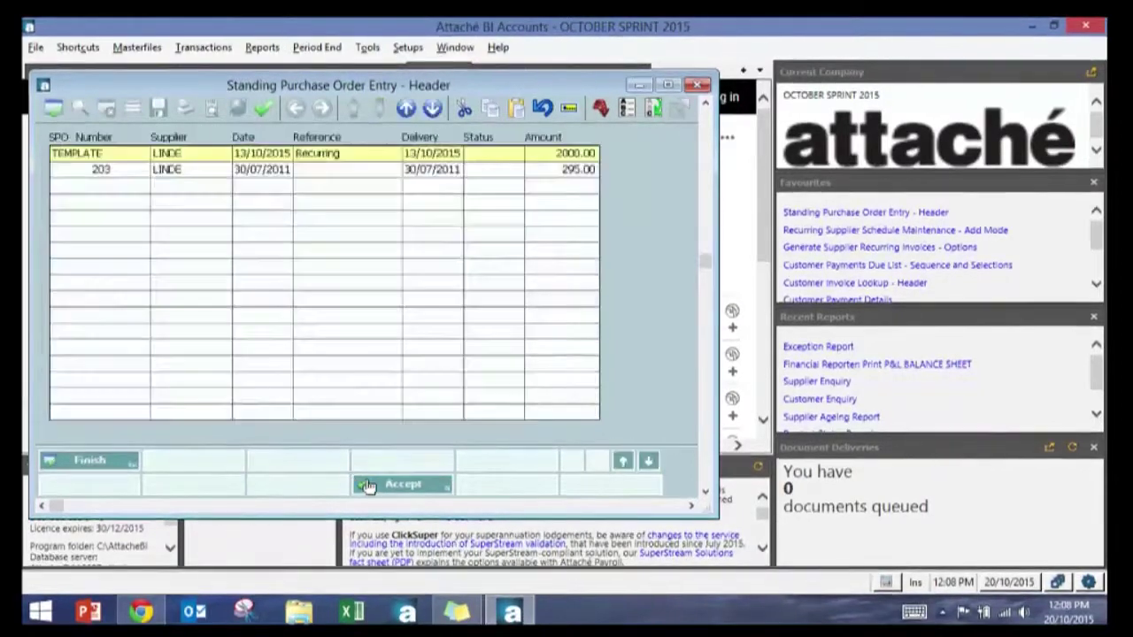
{"action": "double_click", "coordinate": [119, 152]}
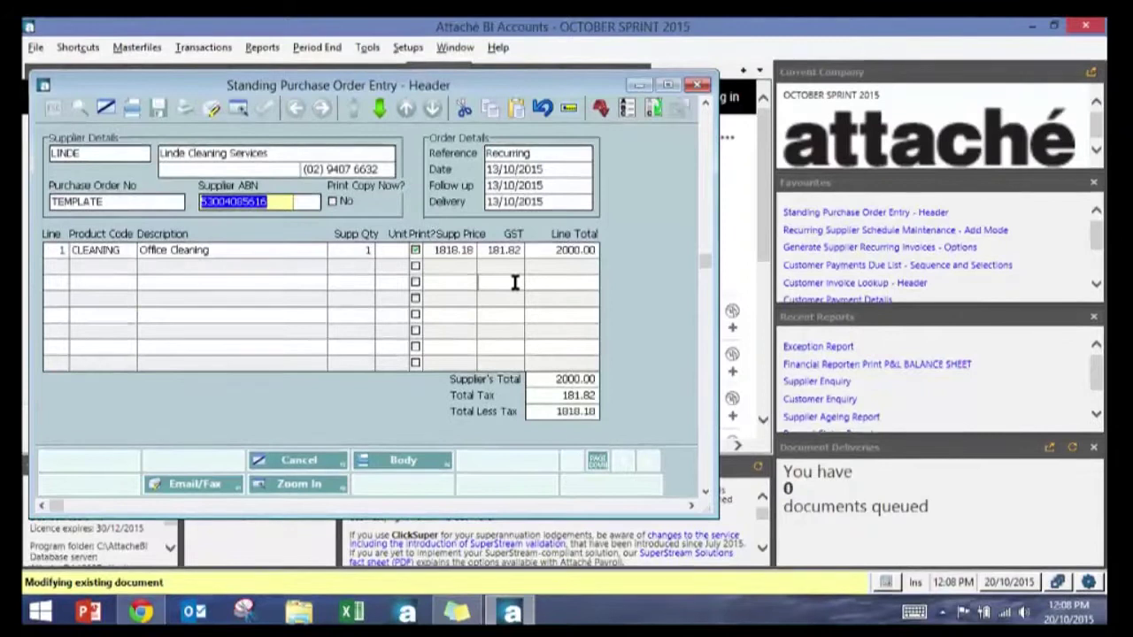
{"action": "left_click", "coordinate": [698, 85]}
Open supplier LINDE's CLEANOFFICE schedule in Recurring Supplier Schedule Maintenance and display its linked folder
{"action": "left_click", "coordinate": [78, 47]}
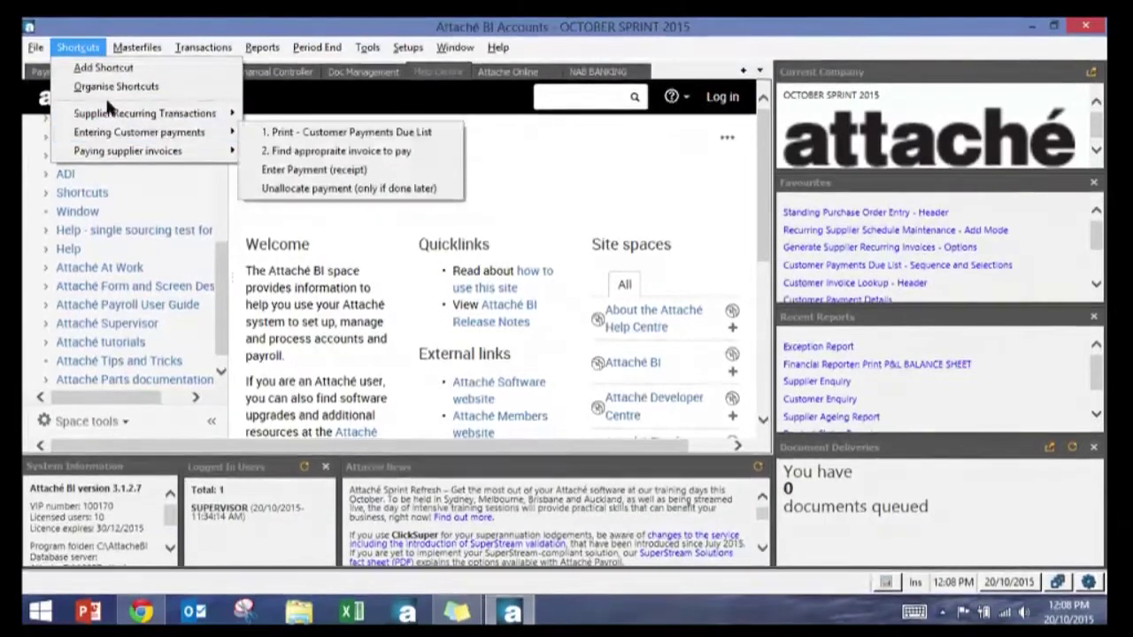
{"action": "mouse_move", "coordinate": [109, 115]}
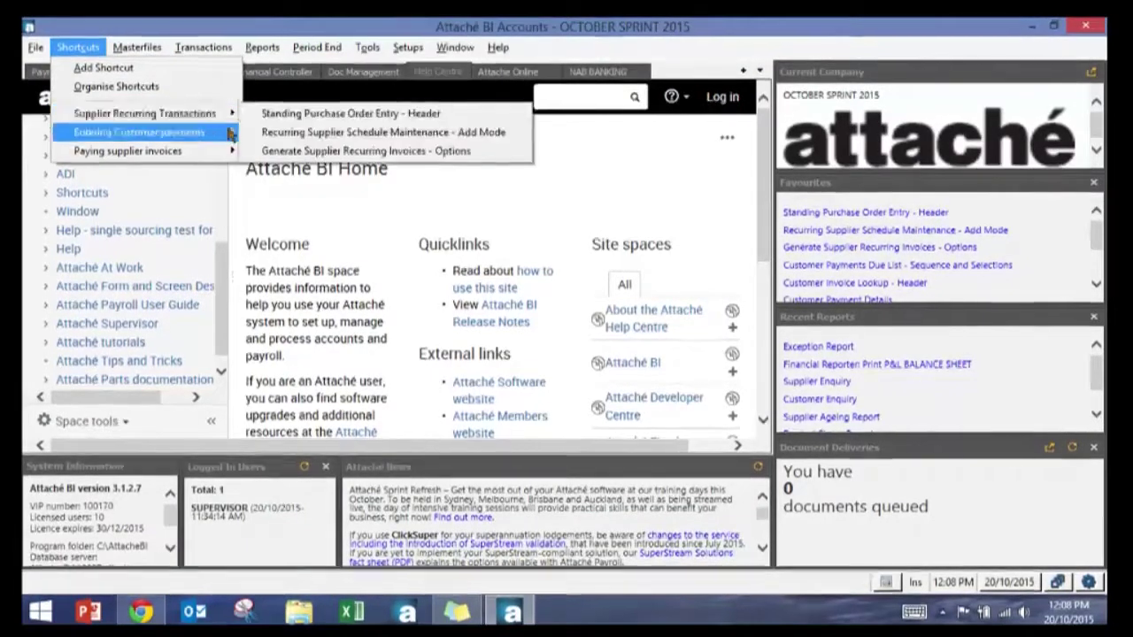
{"action": "left_click", "coordinate": [296, 134]}
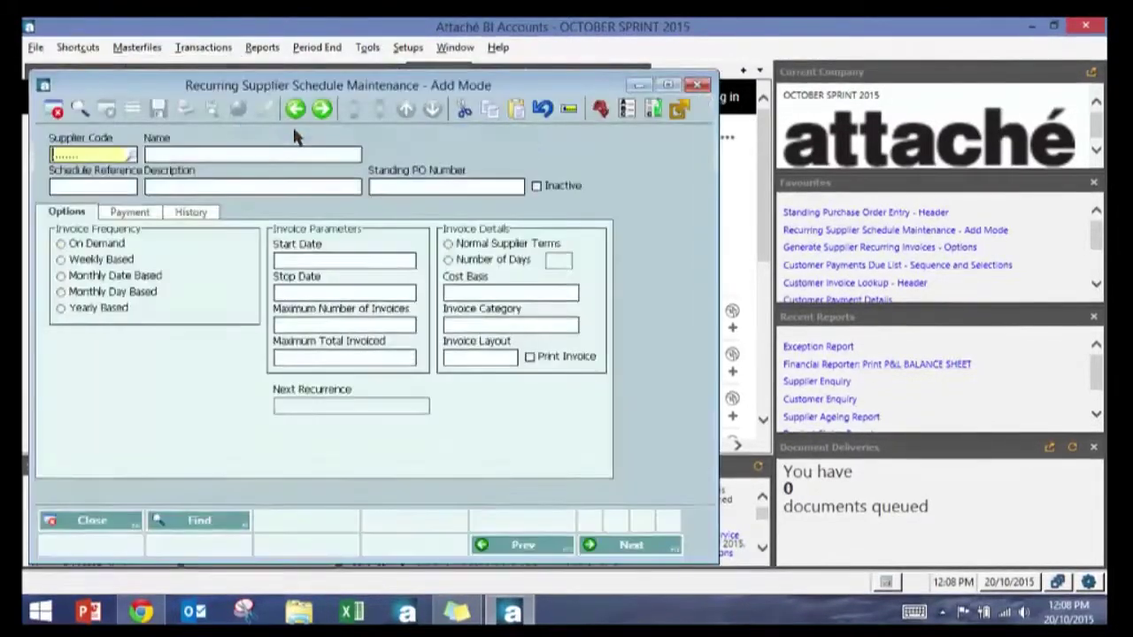
{"action": "type", "text": "LINDE"}
{"action": "key", "text": "Return"}
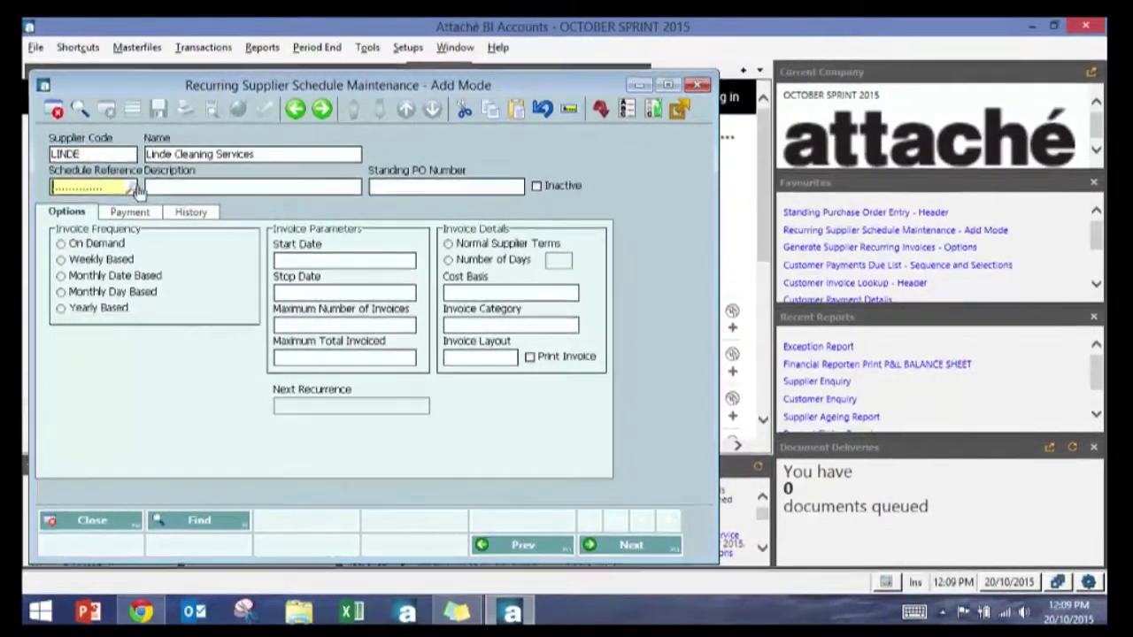
{"action": "key", "text": "Return"}
{"action": "double_click", "coordinate": [150, 169]}
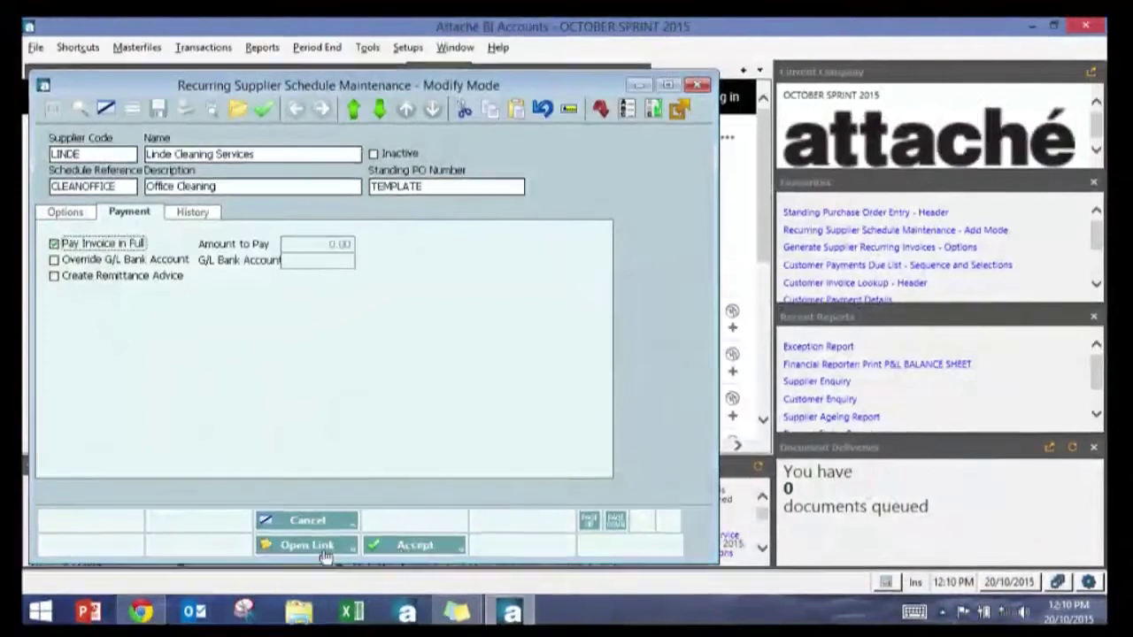
{"action": "left_click", "coordinate": [309, 546]}
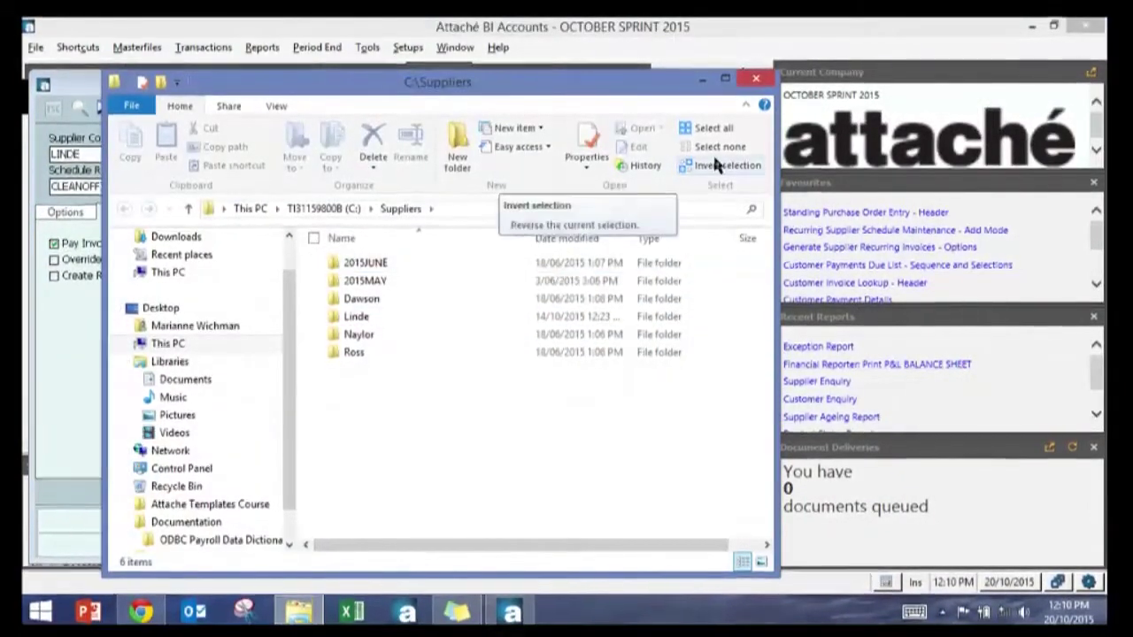
Close the C:\Suppliers folder and accept supplier LINDE's CLEANOFFICE recurring schedule
{"action": "left_click", "coordinate": [755, 79]}
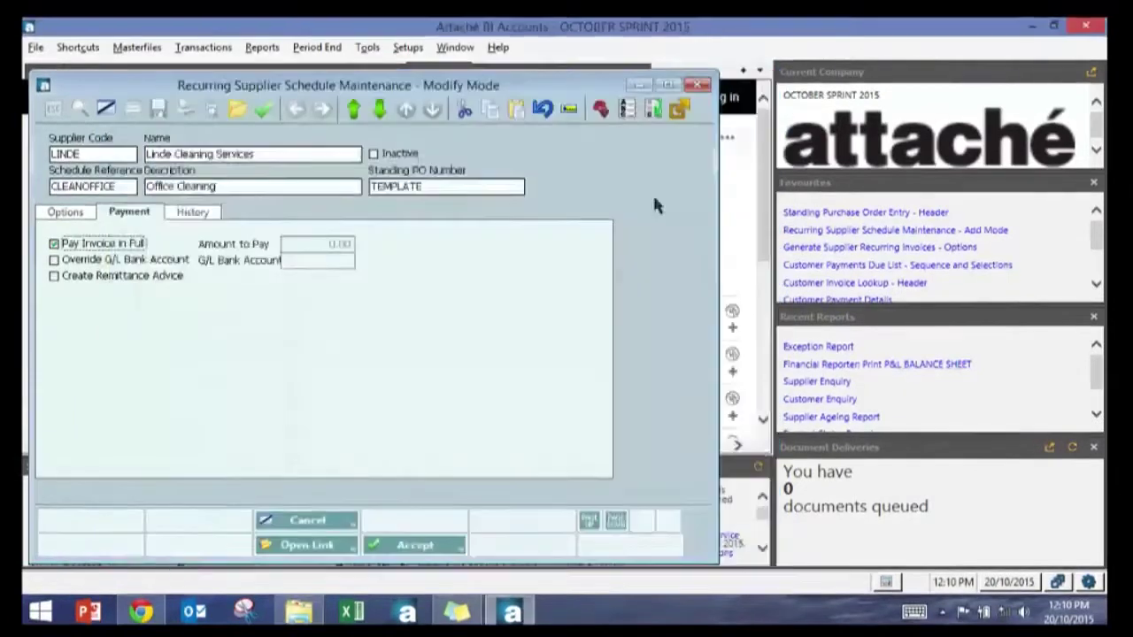
{"action": "left_click", "coordinate": [426, 545]}
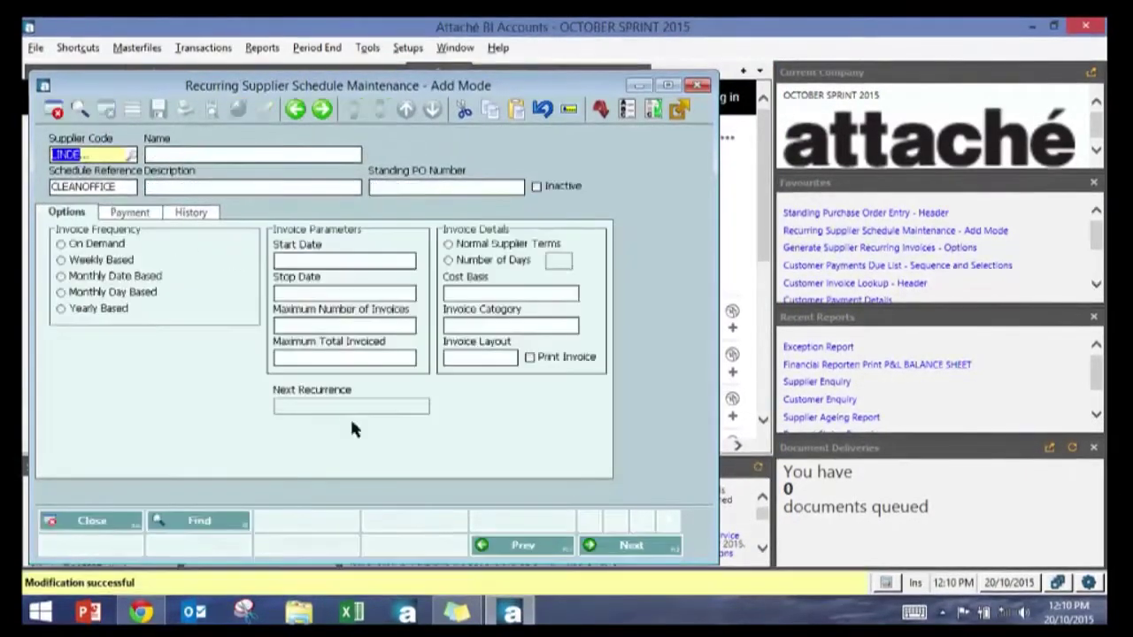
View the Generate Supplier Recurring Invoices options through the supplier recurring transactions shortcuts, and close them along with the schedule maintenance
{"action": "left_click", "coordinate": [78, 48]}
{"action": "mouse_move", "coordinate": [133, 114]}
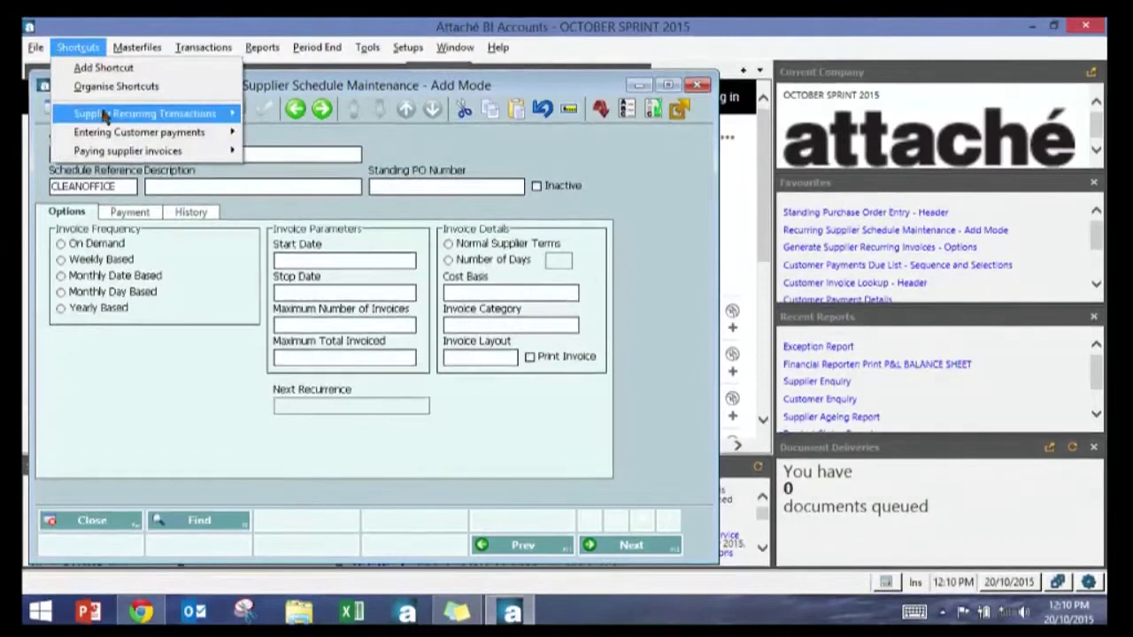
{"action": "left_click", "coordinate": [310, 151]}
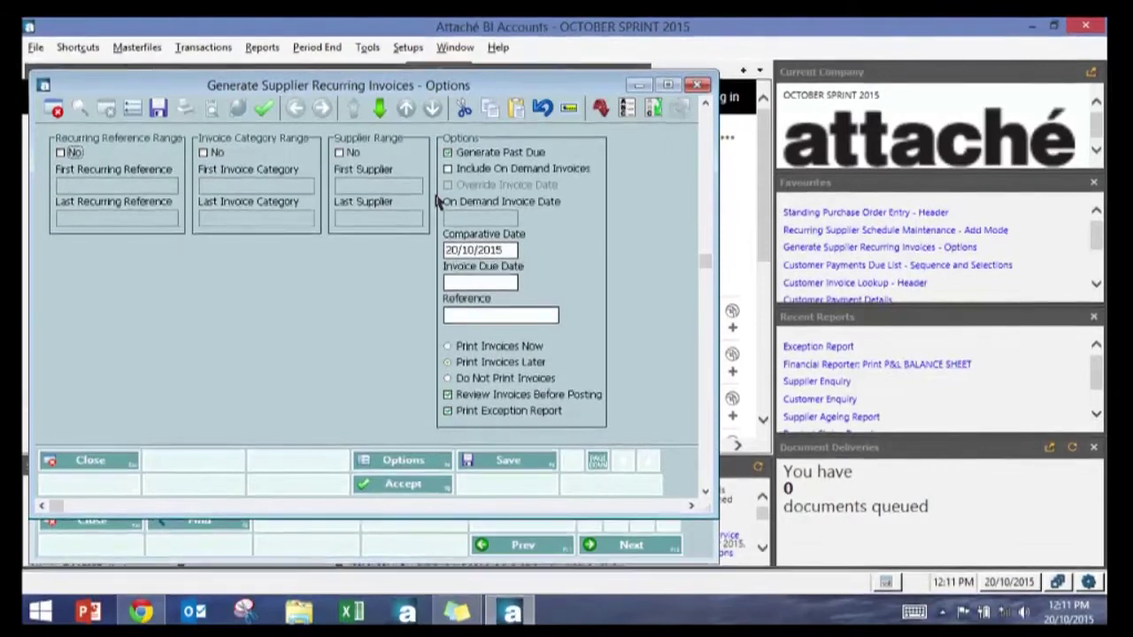
{"action": "key", "text": "Escape"}
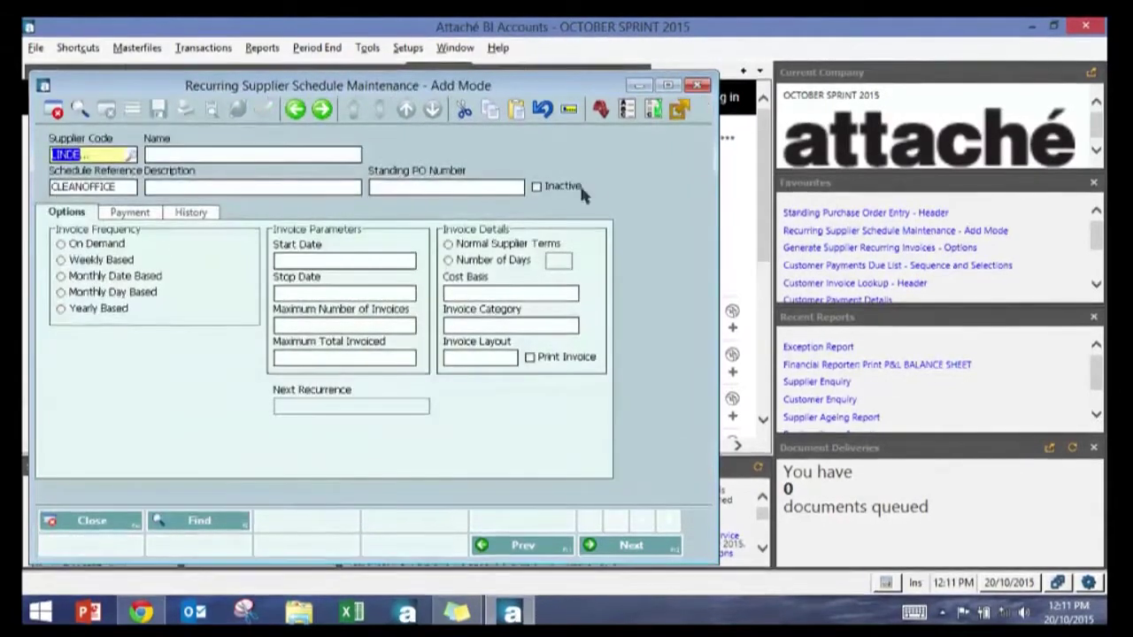
{"action": "key", "text": "Escape"}
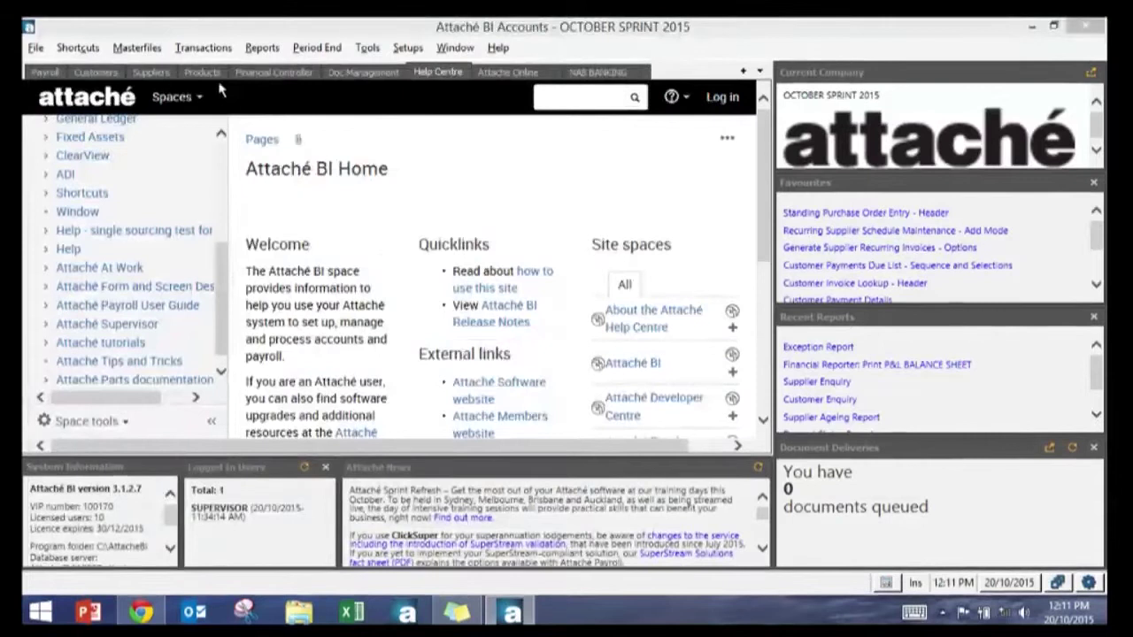
{"action": "left_click", "coordinate": [80, 48]}
{"action": "mouse_move", "coordinate": [86, 115]}
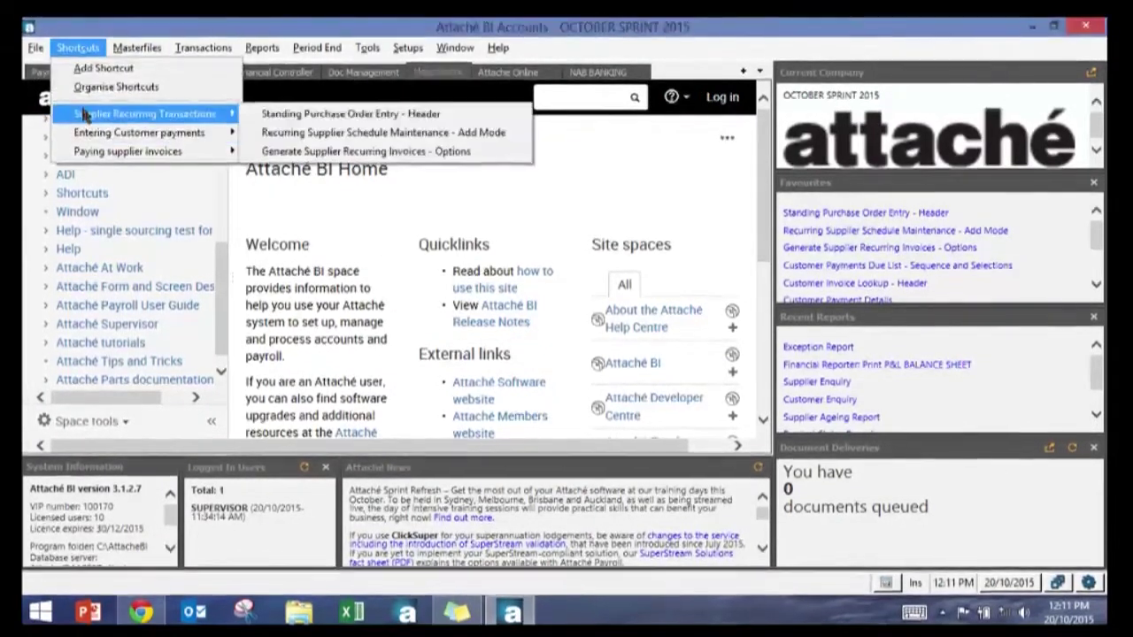
{"action": "left_click", "coordinate": [563, 190]}
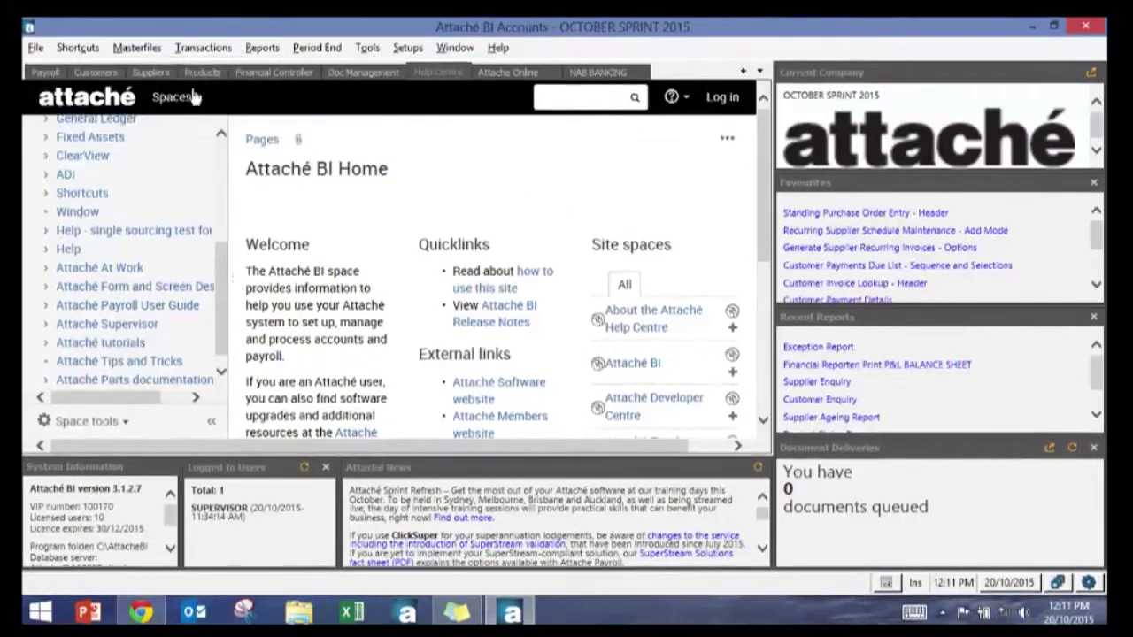
View the Customer Recurring Transactions workflow and its pro forma invoice entry screen, and close the entry screen
{"action": "left_click", "coordinate": [95, 73]}
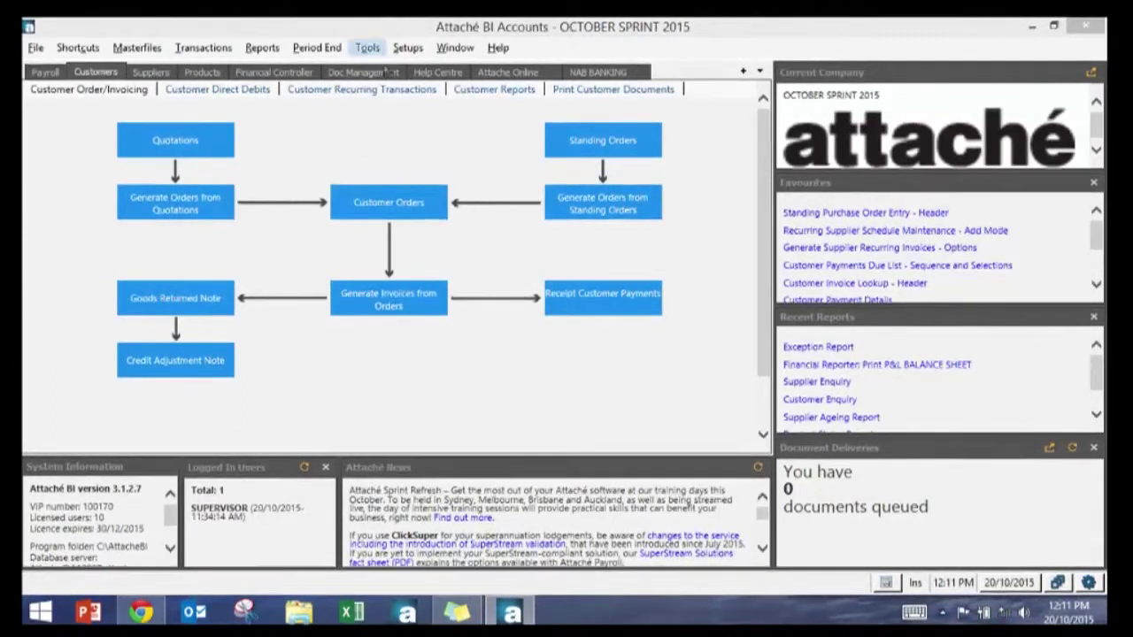
{"action": "left_click", "coordinate": [344, 91]}
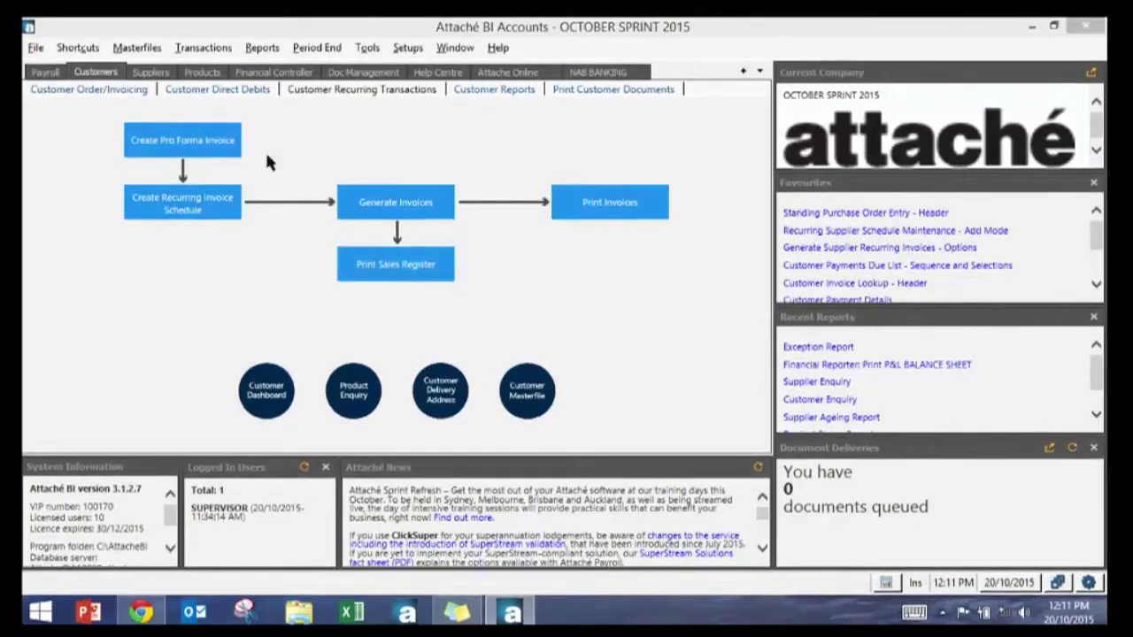
{"action": "left_click", "coordinate": [192, 144]}
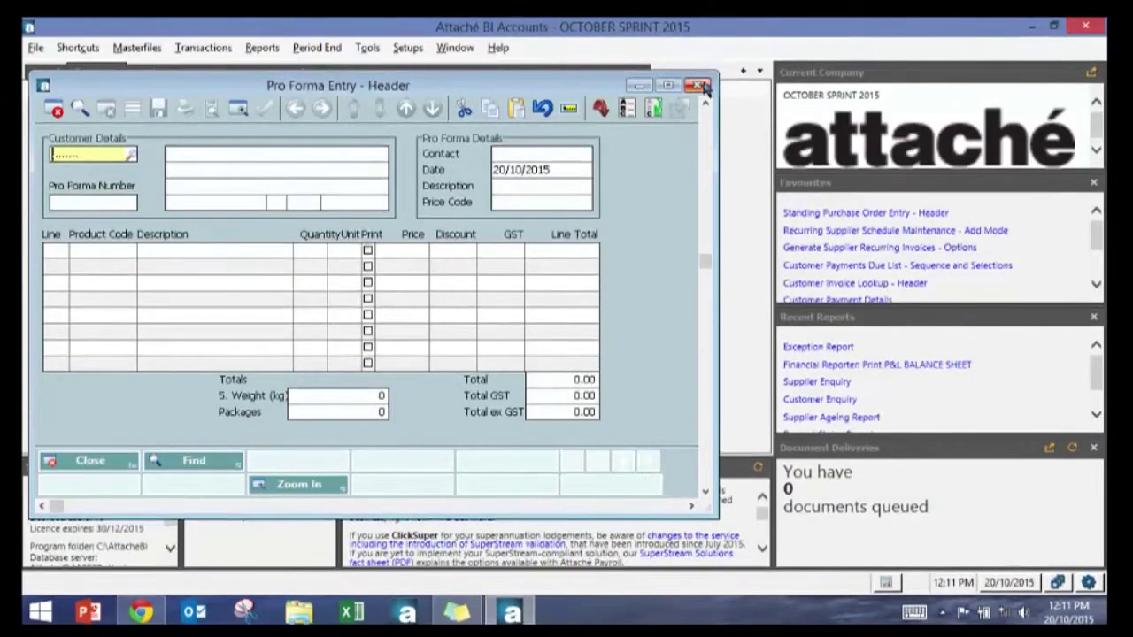
{"action": "left_click", "coordinate": [698, 86]}
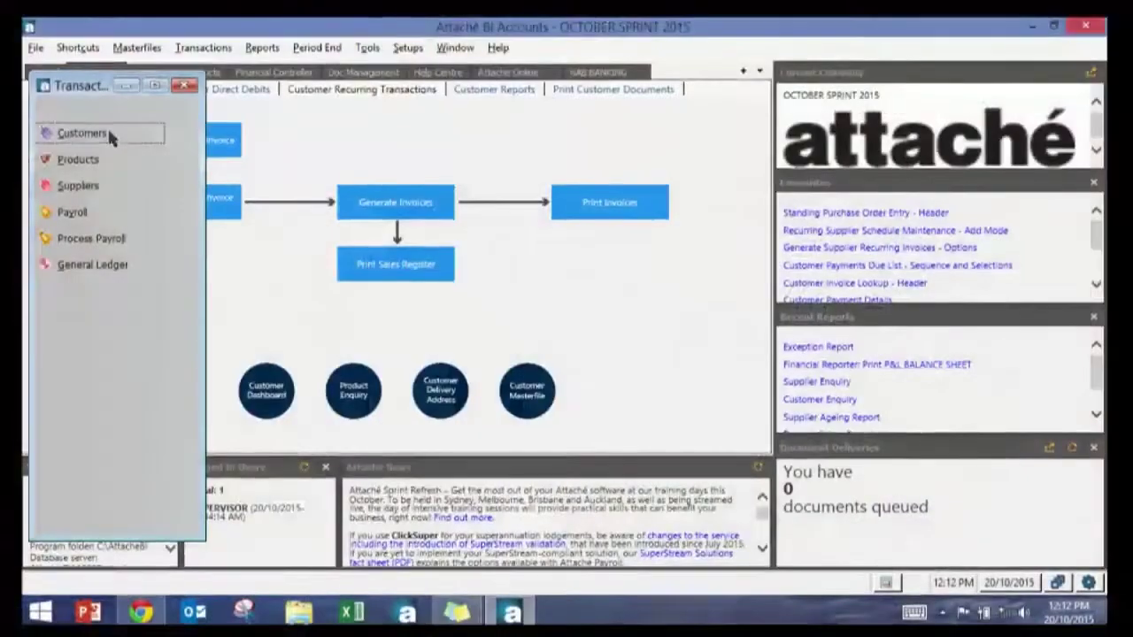
Create a customer credit adjustment note for customer ABEL and begin its first product line
{"action": "left_click", "coordinate": [107, 133]}
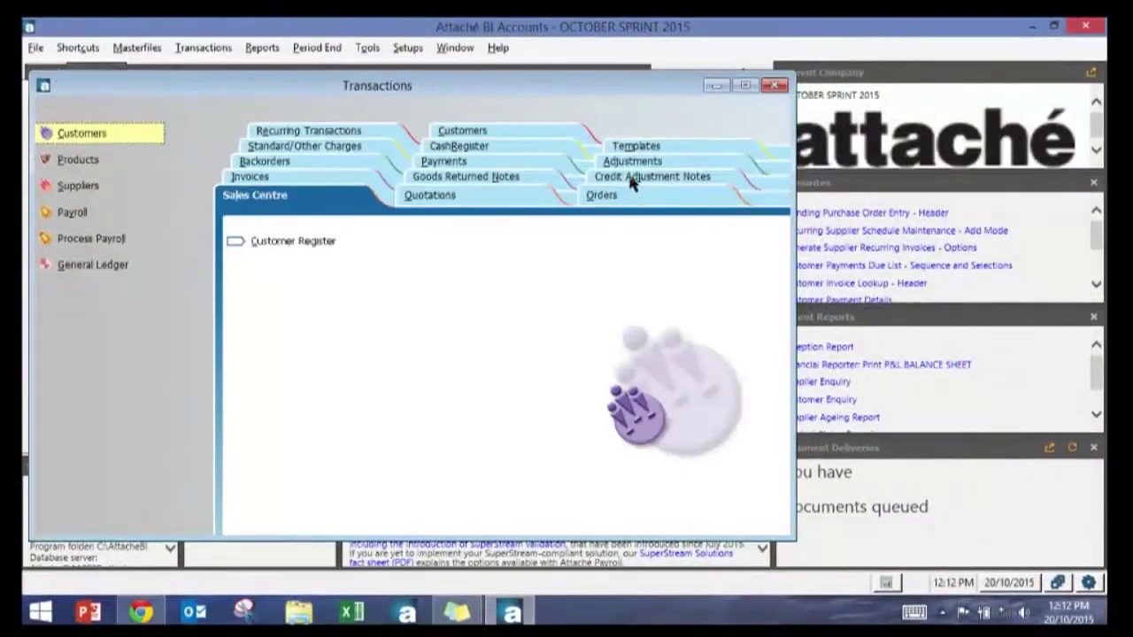
{"action": "left_click", "coordinate": [631, 179]}
{"action": "left_click", "coordinate": [264, 243]}
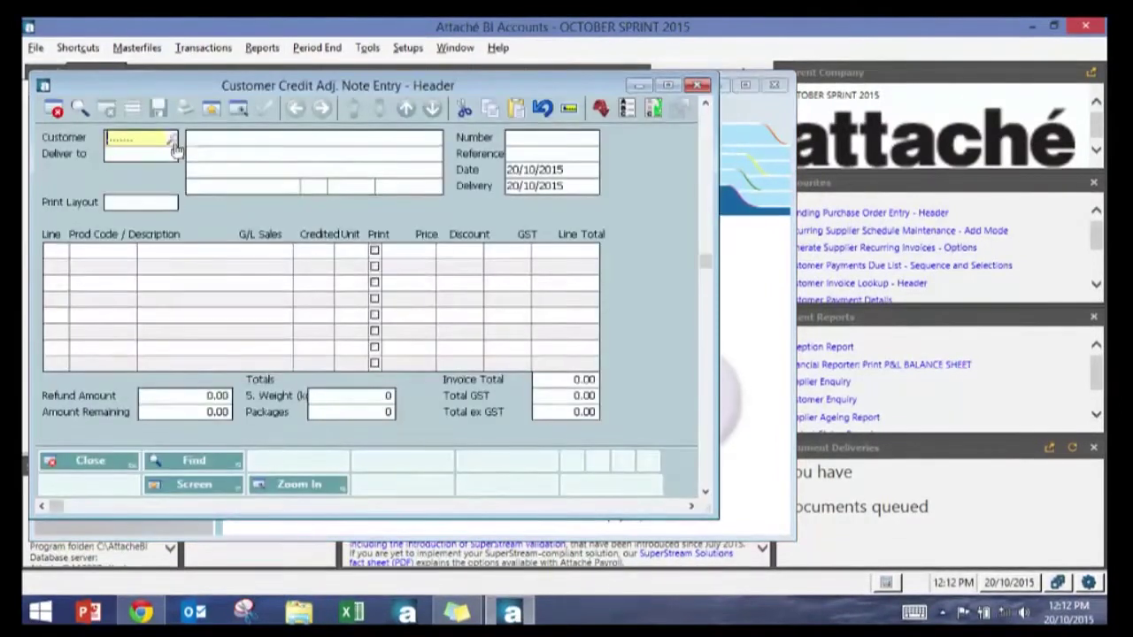
{"action": "left_click", "coordinate": [173, 145]}
{"action": "double_click", "coordinate": [162, 185]}
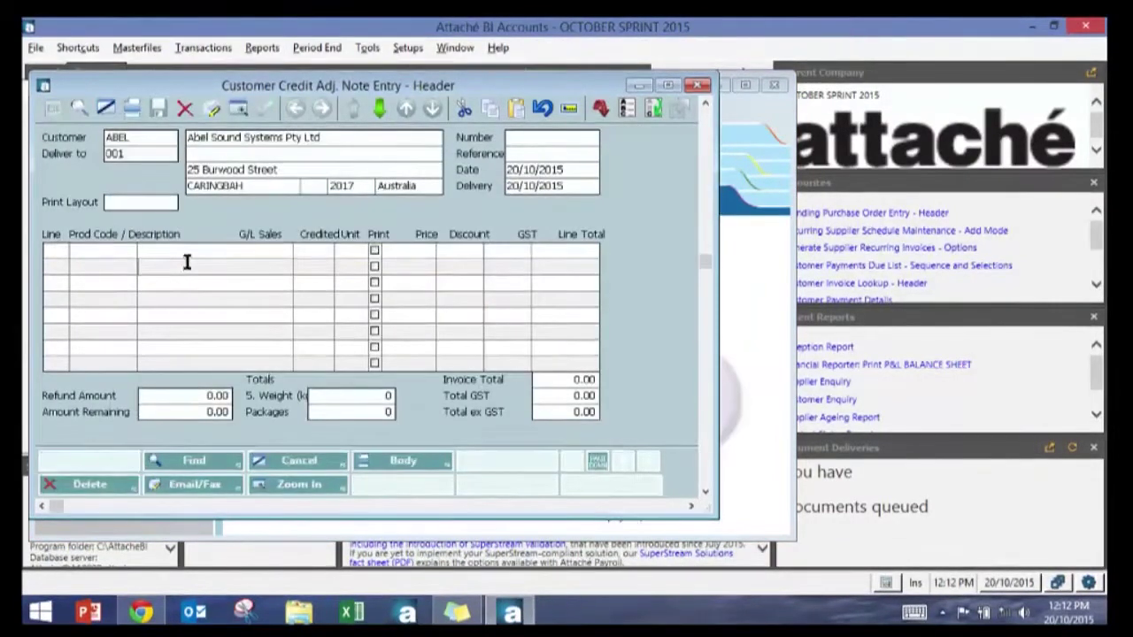
{"action": "left_click", "coordinate": [187, 262]}
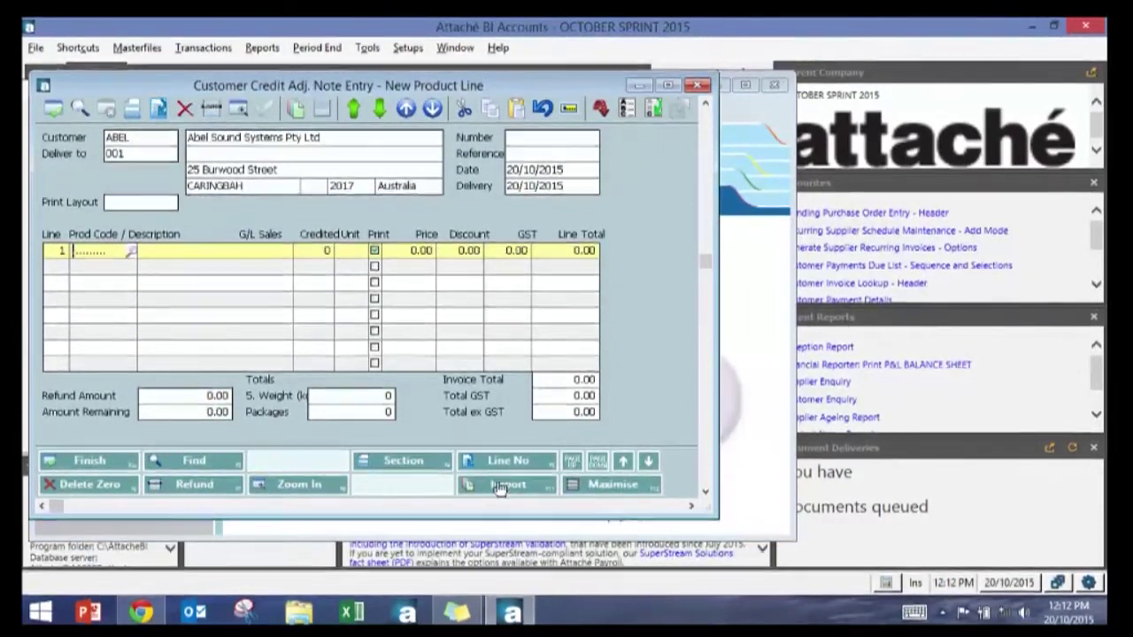
Import all lines of customer invoice 5047 into the credit adjustment note, retaining the product prices
{"action": "left_click", "coordinate": [498, 490]}
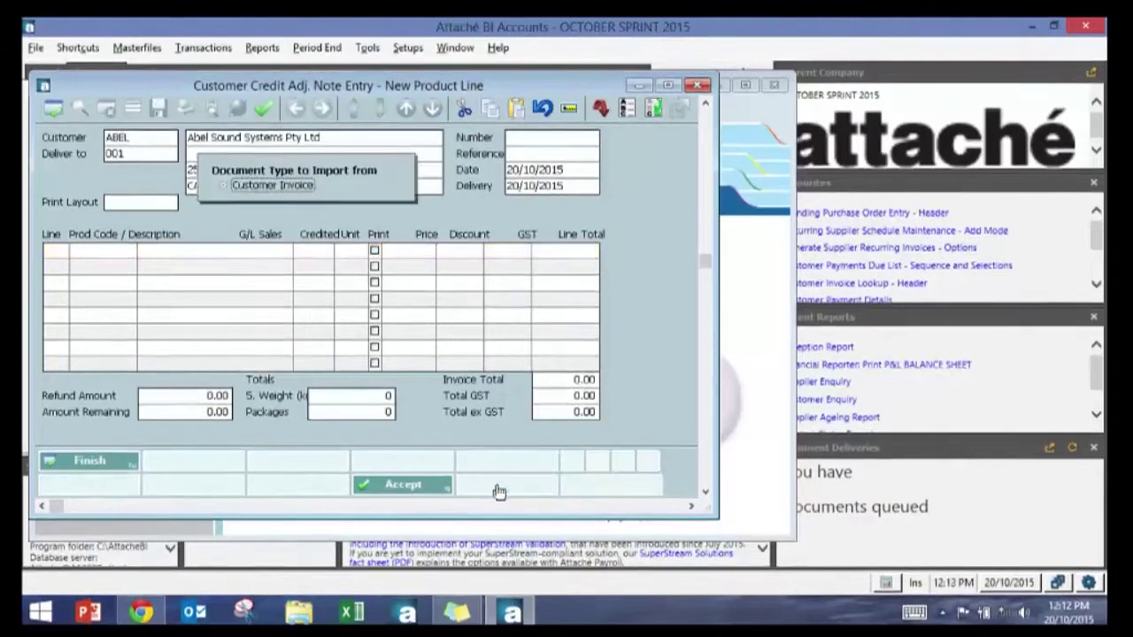
{"action": "left_click", "coordinate": [415, 489]}
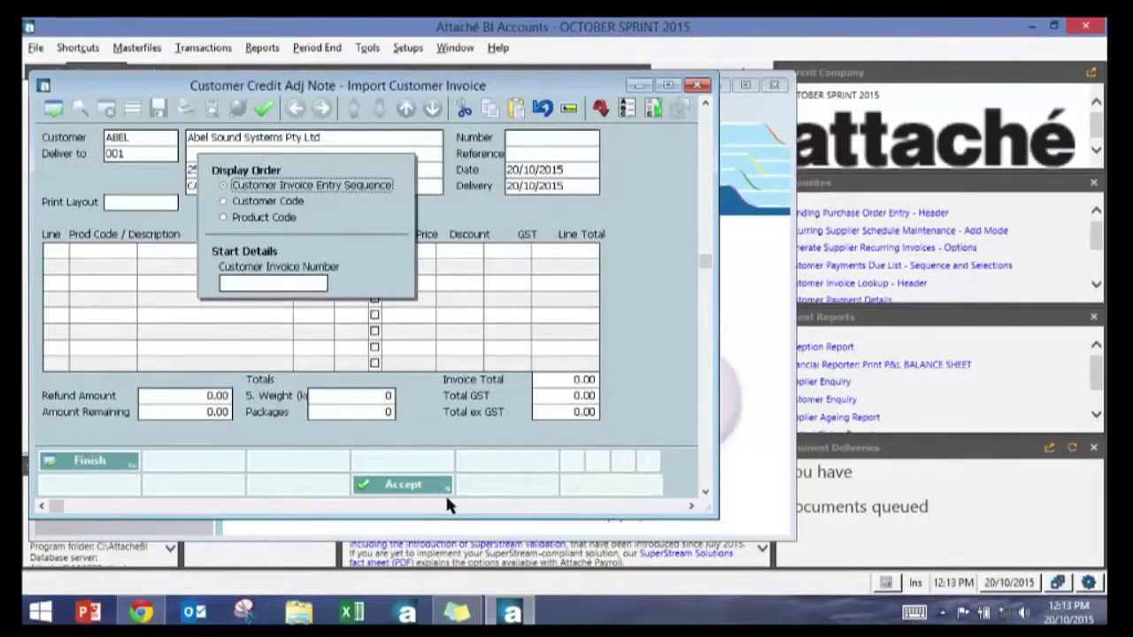
{"action": "left_click", "coordinate": [416, 488]}
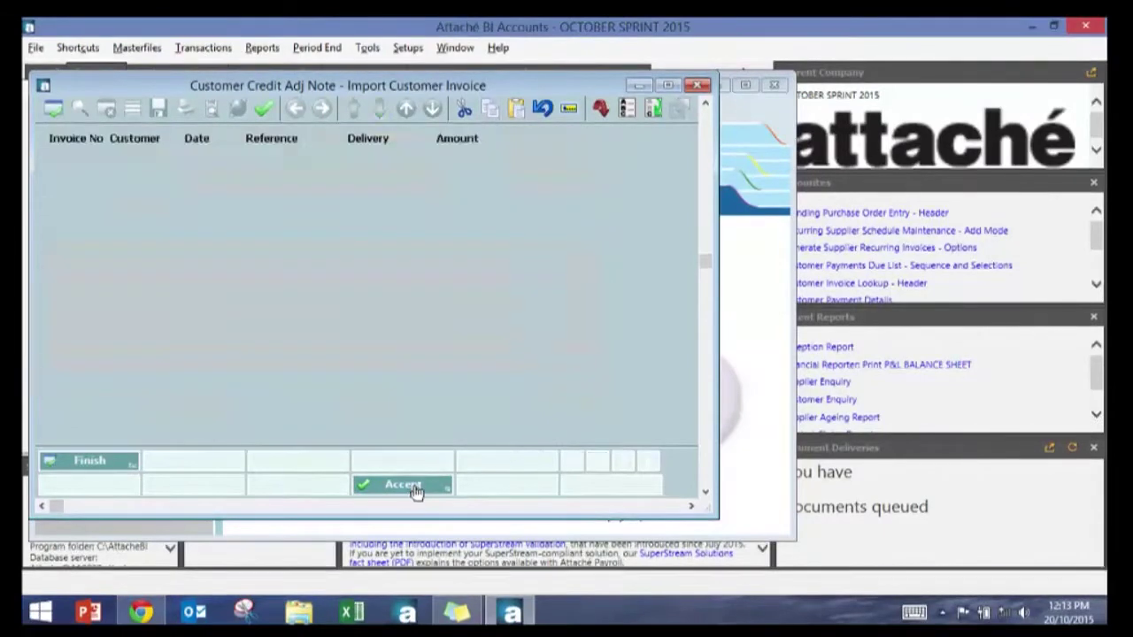
{"action": "double_click", "coordinate": [153, 196]}
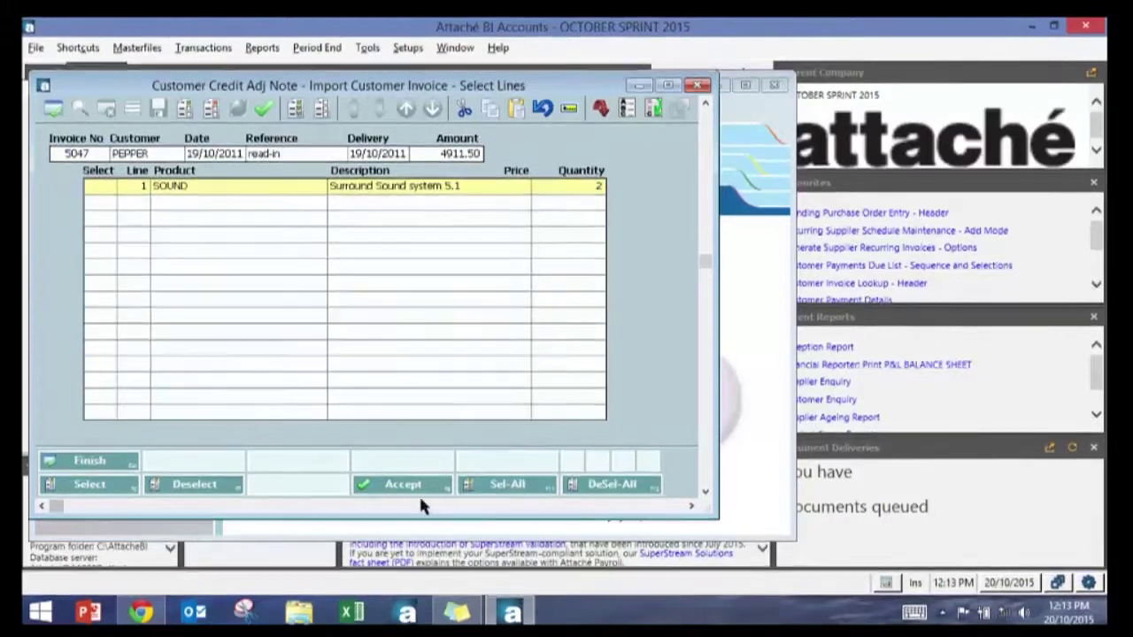
{"action": "left_click", "coordinate": [493, 489]}
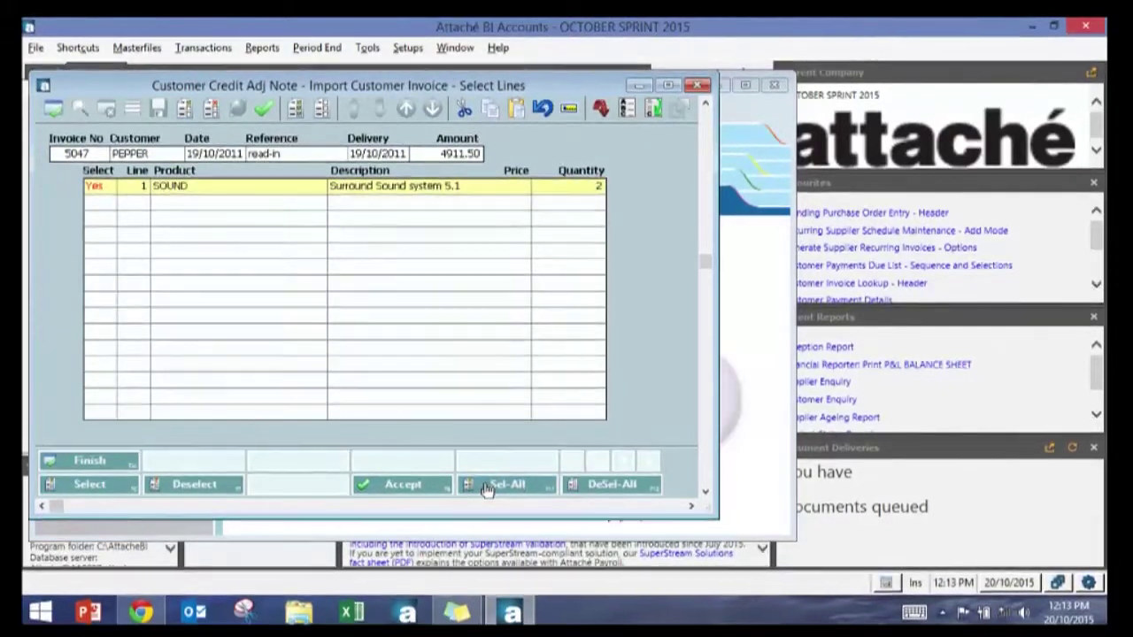
{"action": "left_click", "coordinate": [370, 484]}
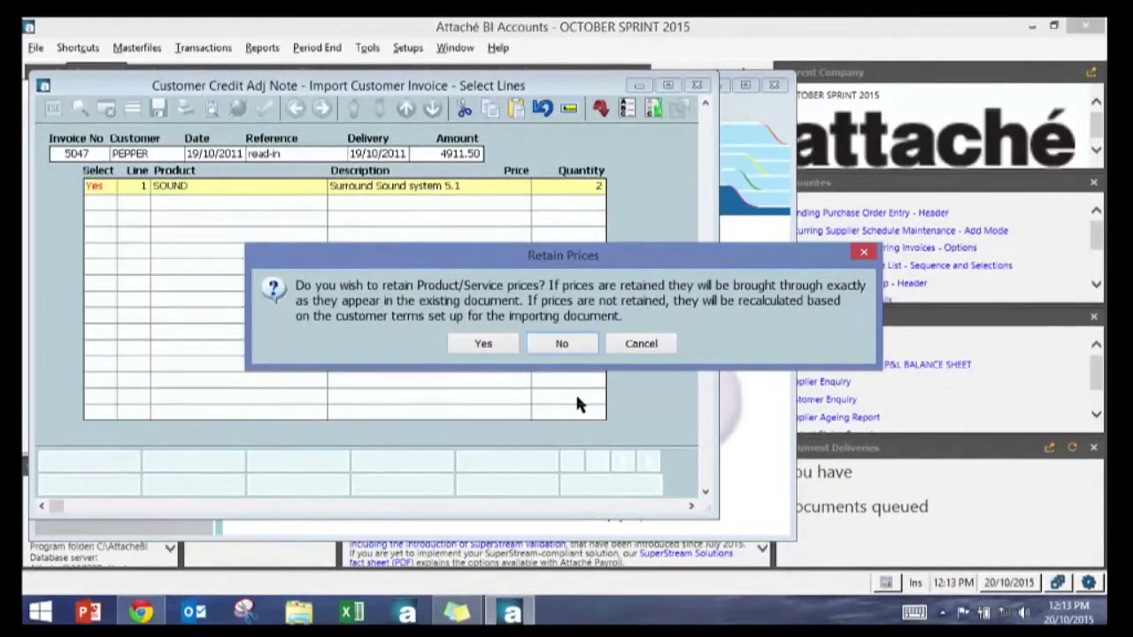
{"action": "left_click", "coordinate": [467, 346]}
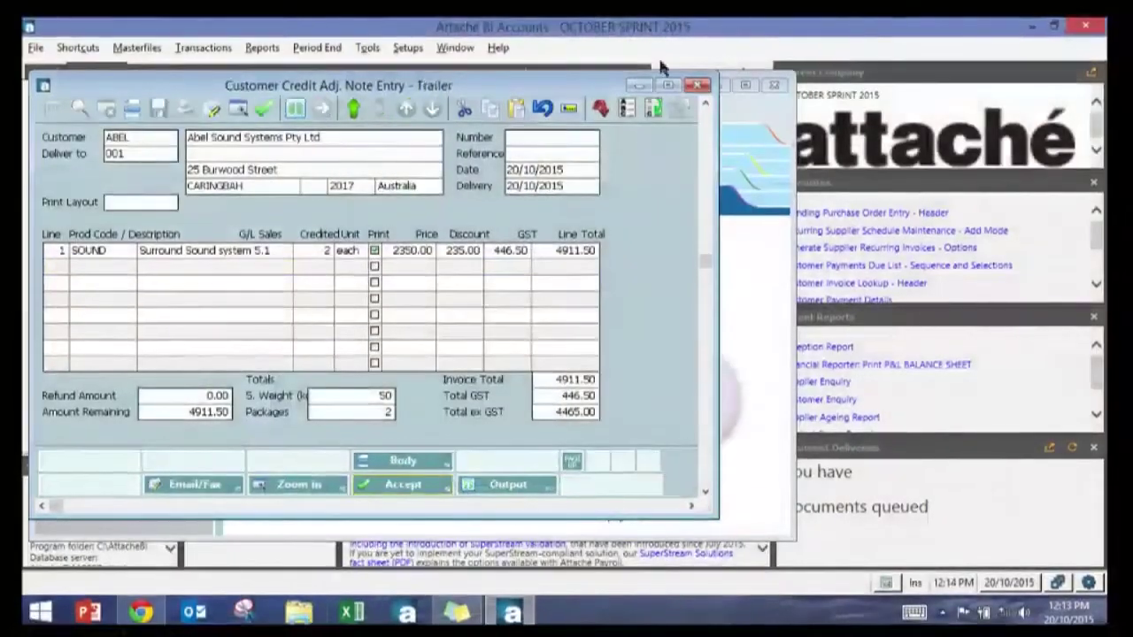
Process customer ABEL's credit adjustment note without allocating it to any invoice, and close the entry and transactions windows
{"action": "left_click", "coordinate": [398, 462]}
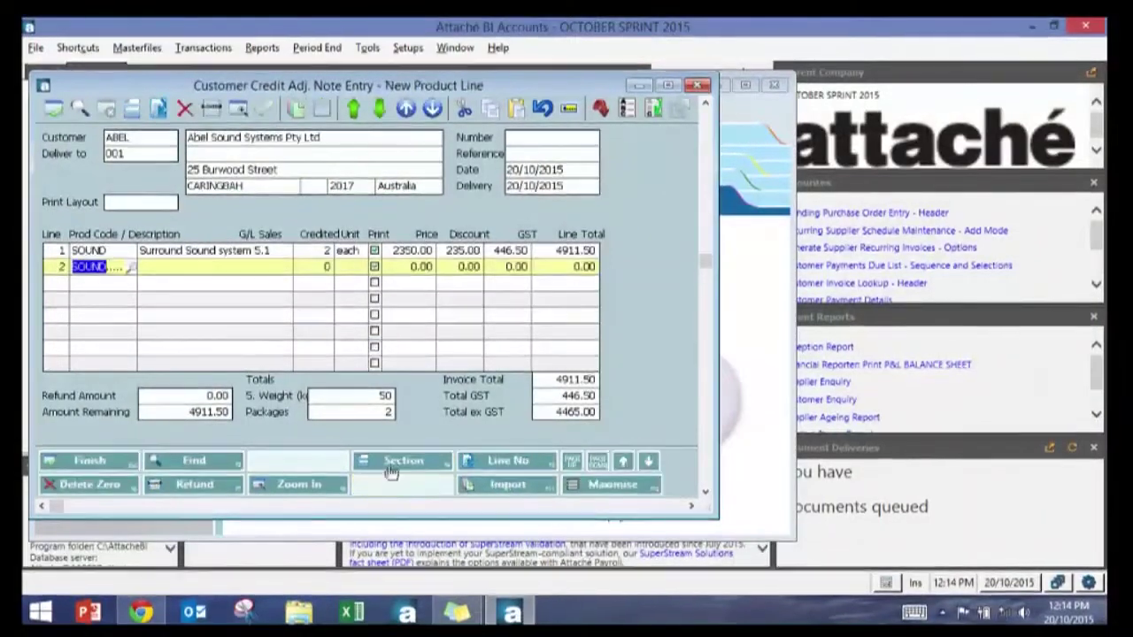
{"action": "left_click", "coordinate": [88, 461]}
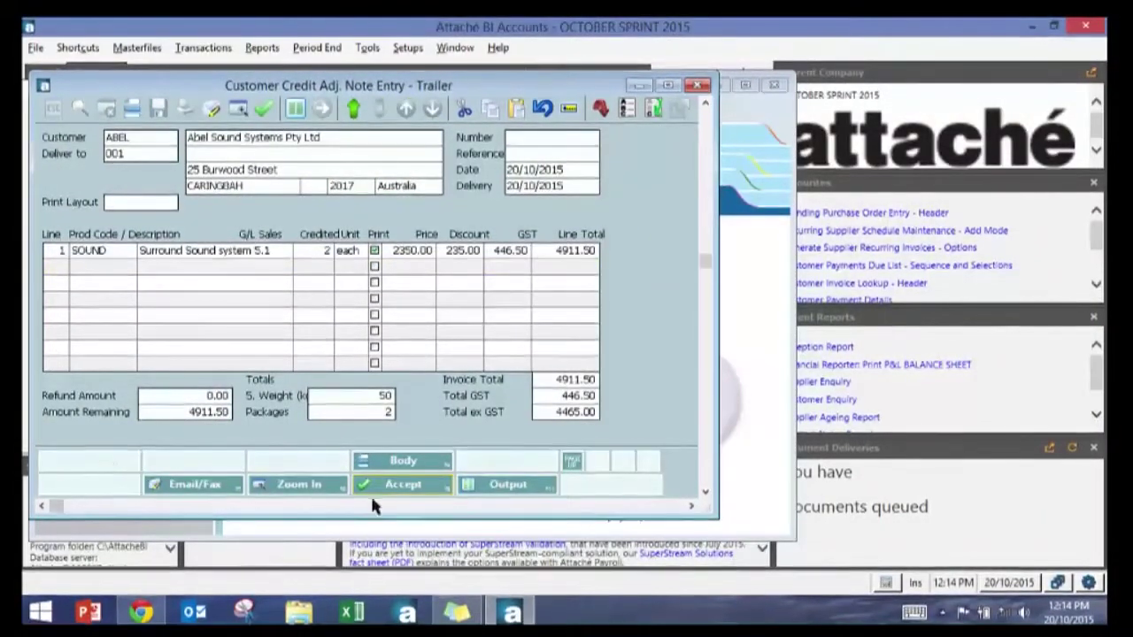
{"action": "left_click", "coordinate": [396, 486]}
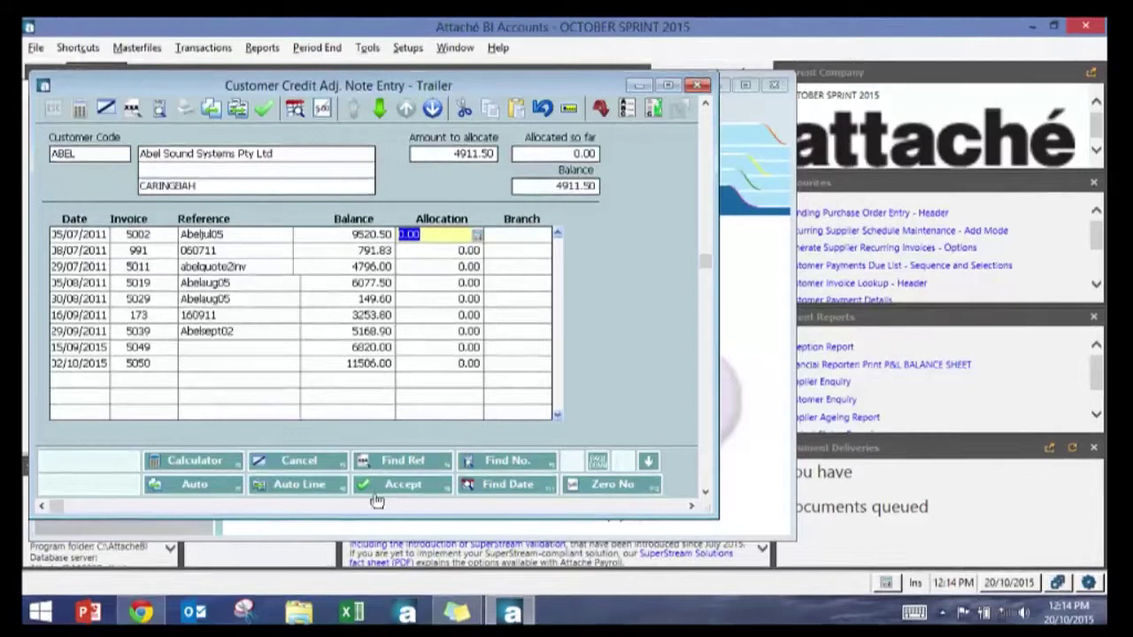
{"action": "left_click", "coordinate": [380, 487]}
{"action": "left_click", "coordinate": [522, 336]}
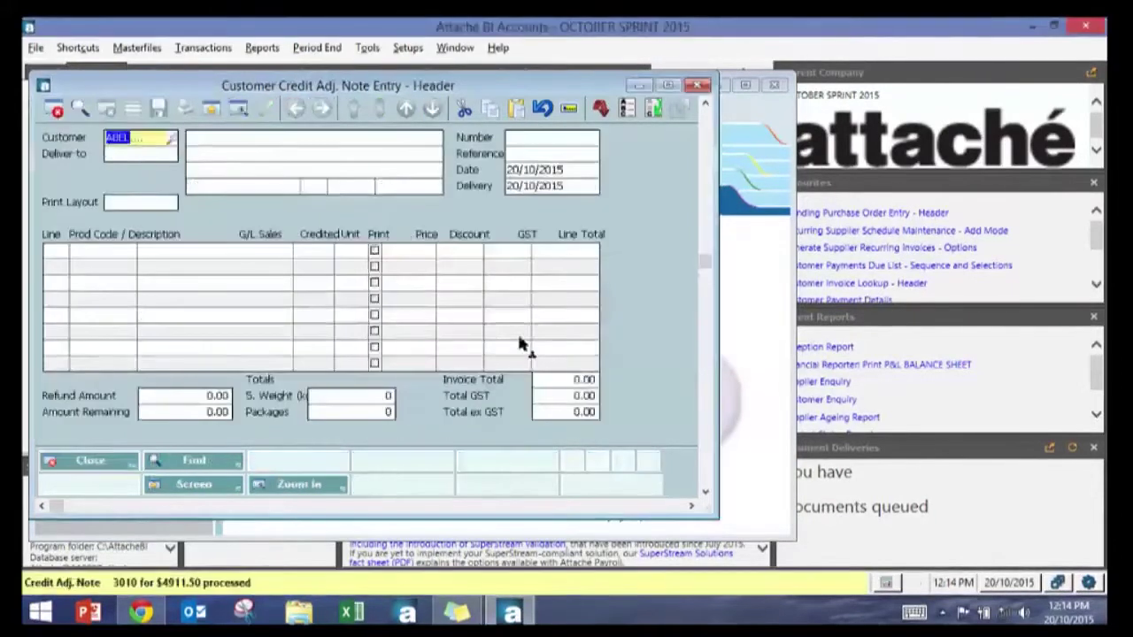
{"action": "left_click", "coordinate": [88, 463]}
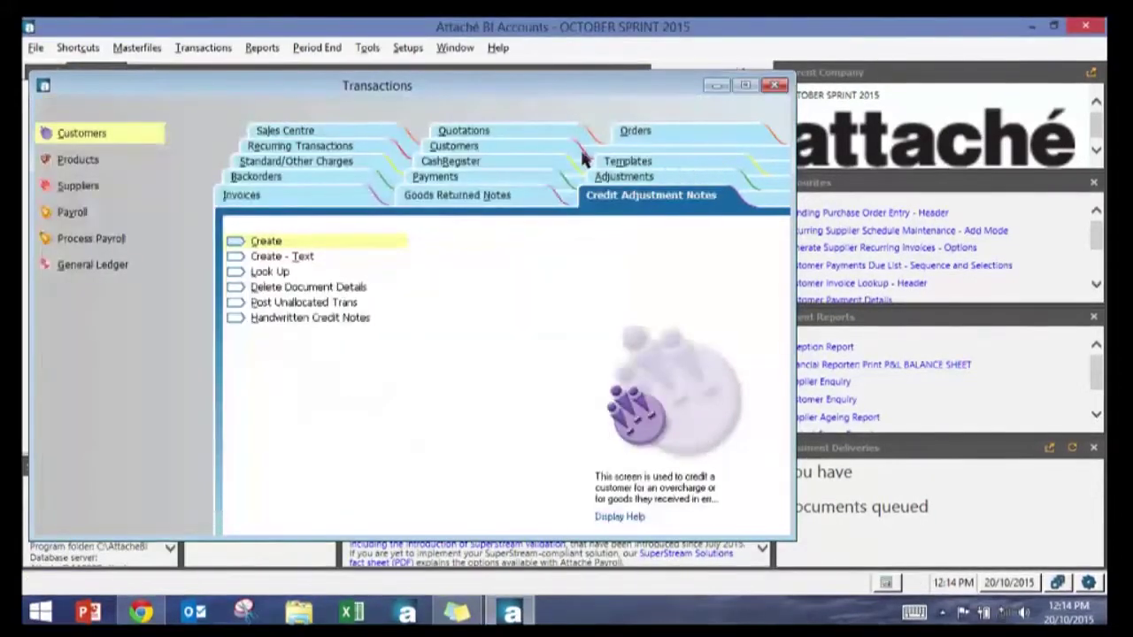
{"action": "left_click", "coordinate": [775, 85]}
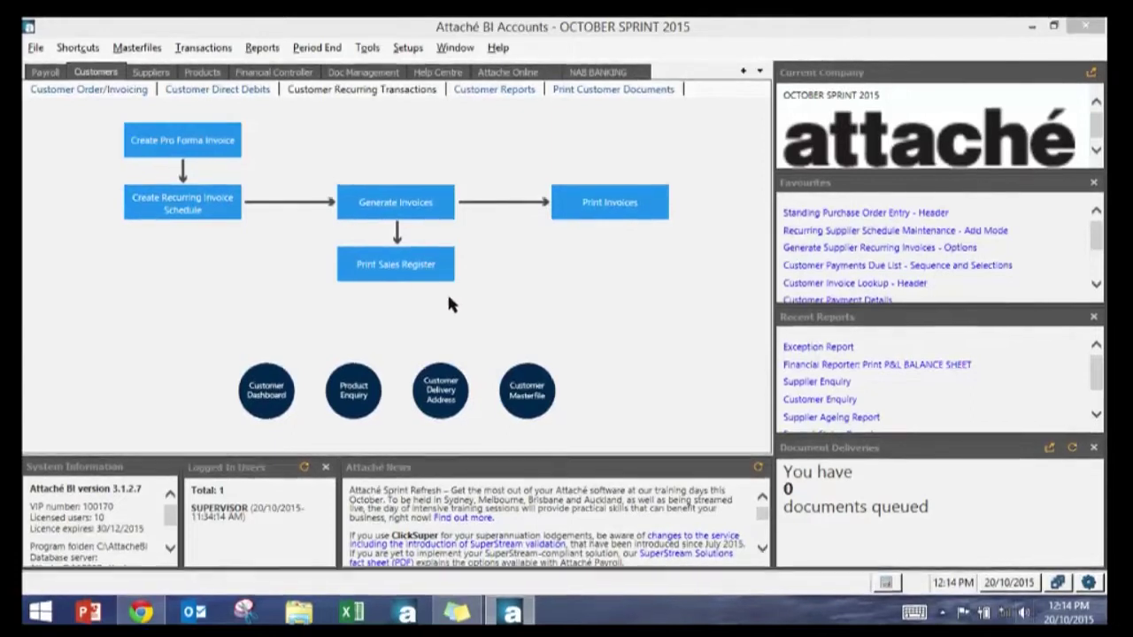
Open the Enter Payments screen from the customer payment transactions
{"action": "left_click", "coordinate": [227, 47]}
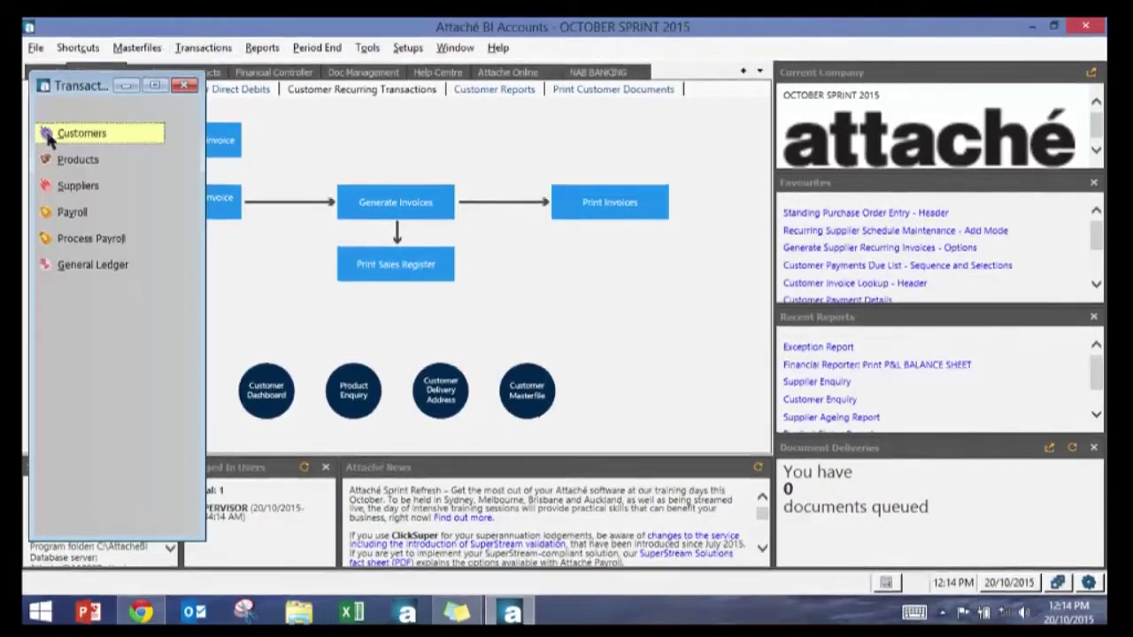
{"action": "left_click", "coordinate": [49, 134]}
{"action": "left_click", "coordinate": [444, 161]}
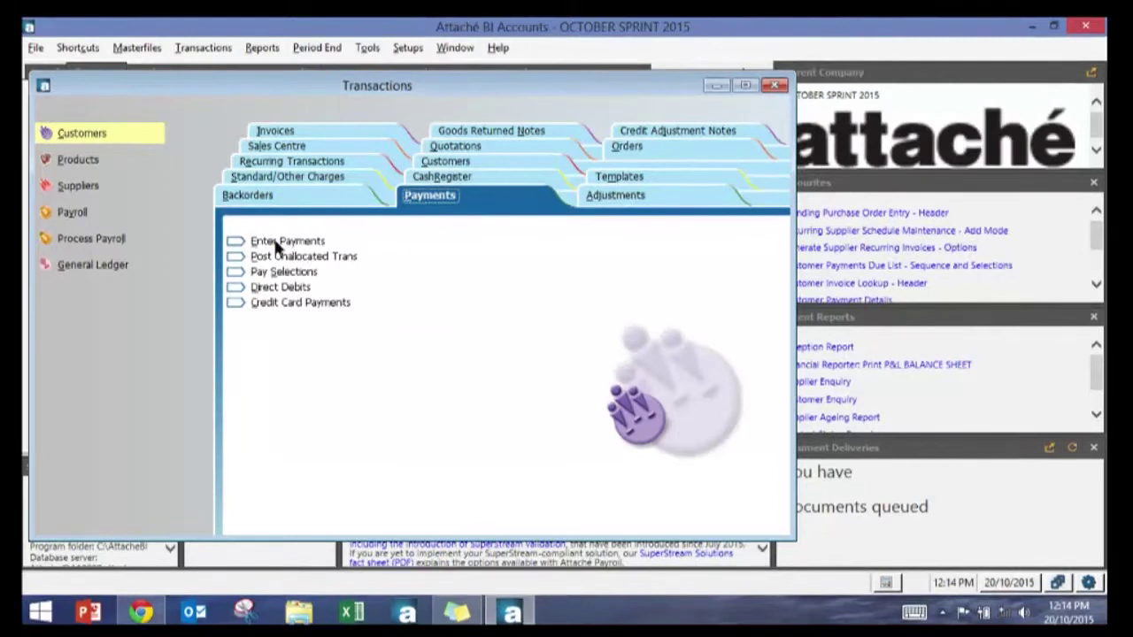
{"action": "left_click", "coordinate": [274, 242]}
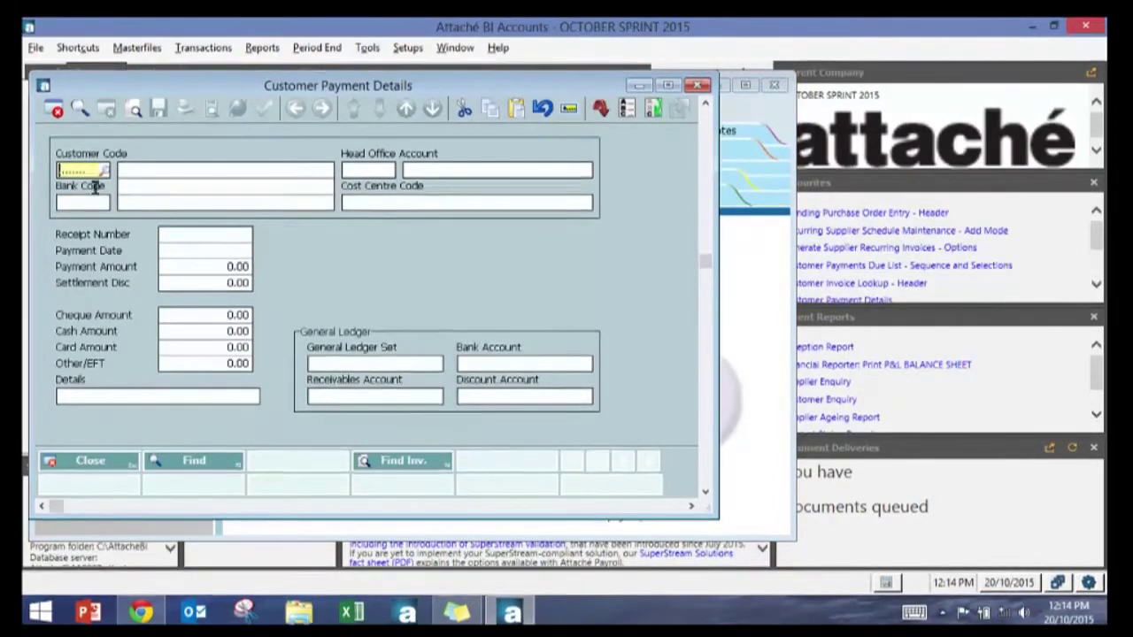
Find the customer for the payment by invoice number 5029
{"action": "type", "text": "S"}
{"action": "type", "text": "0"}
{"action": "type", "text": "29"}
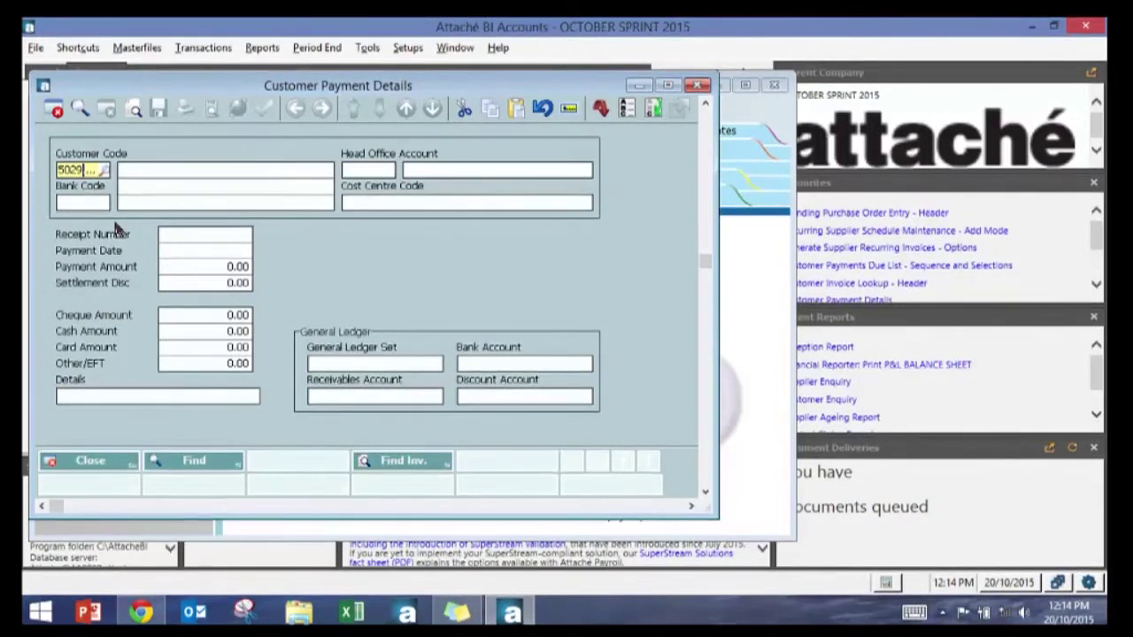
{"action": "key", "text": "Return"}
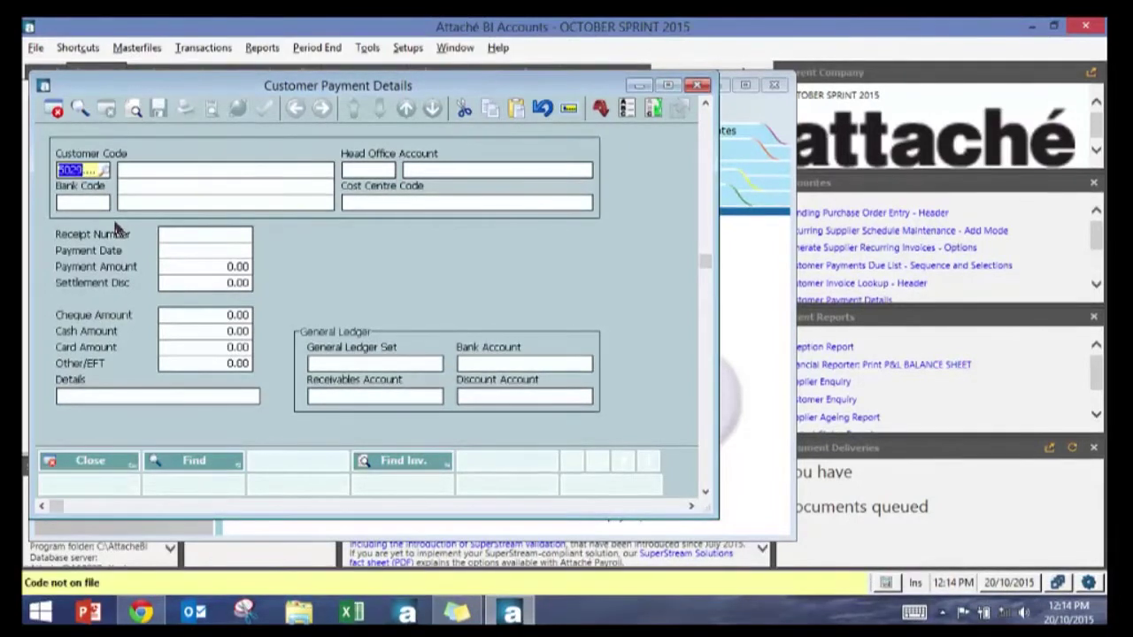
{"action": "left_click", "coordinate": [405, 461]}
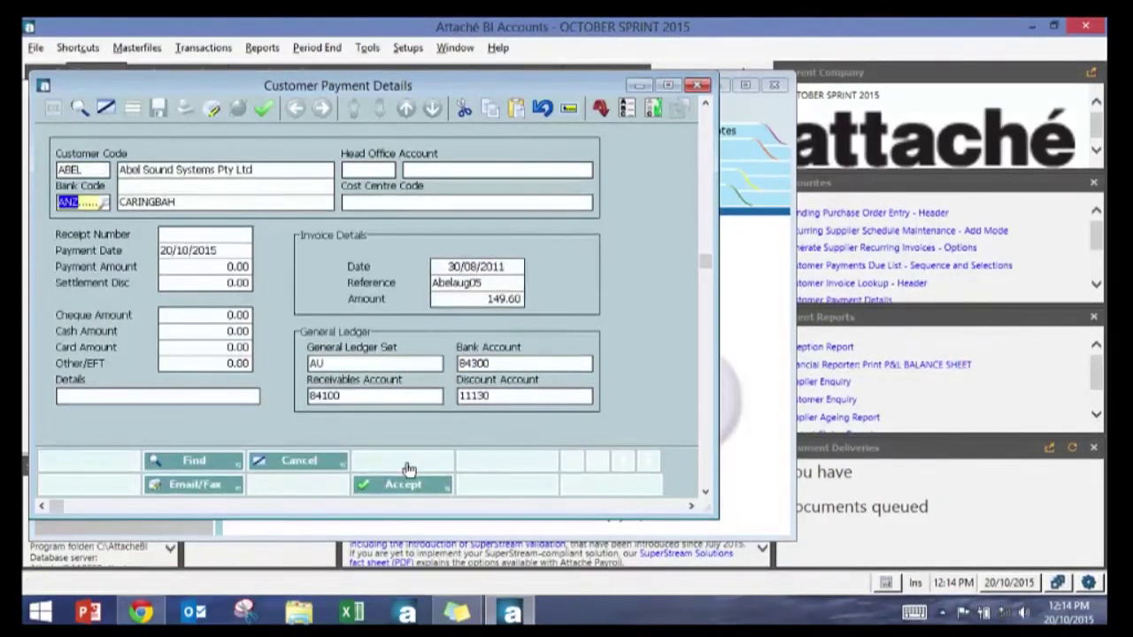